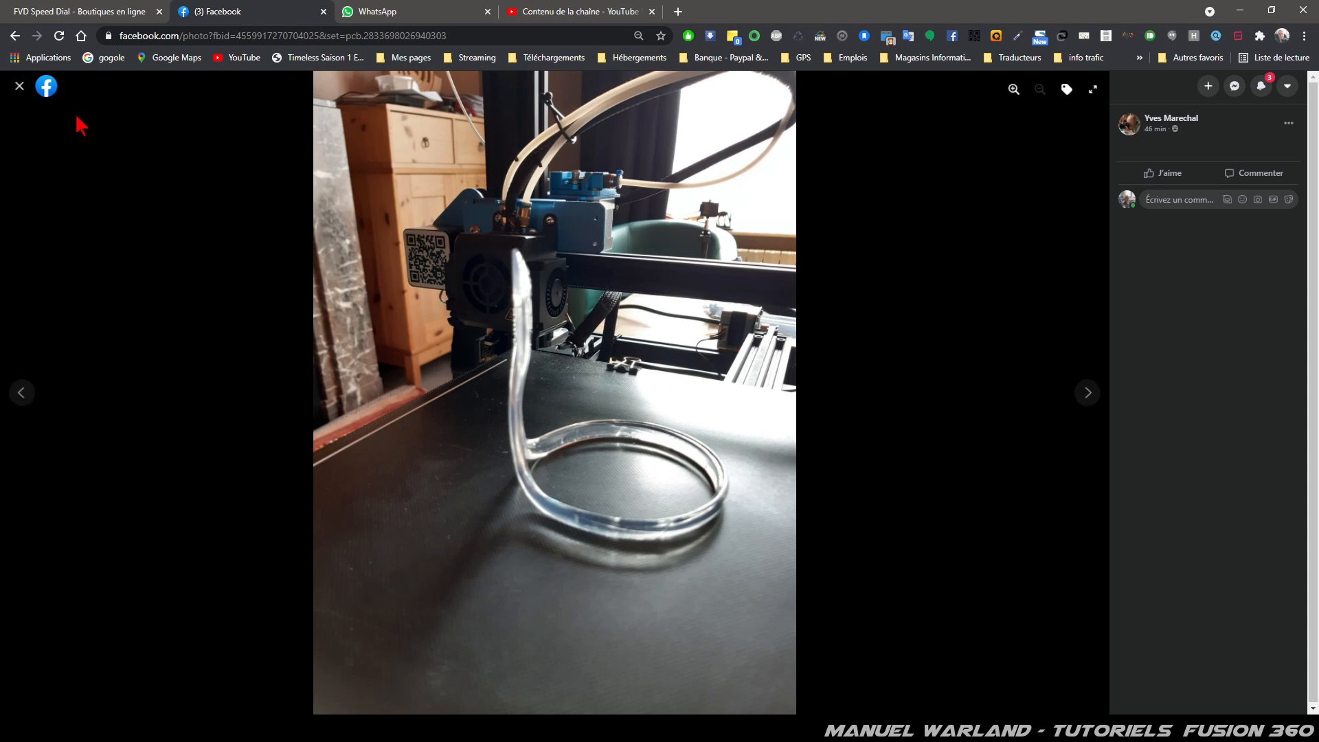
Step: Examine the two reference photos of the looped transparent stand in the Facebook group post
{"action": "left_click", "coordinate": [19, 87]}
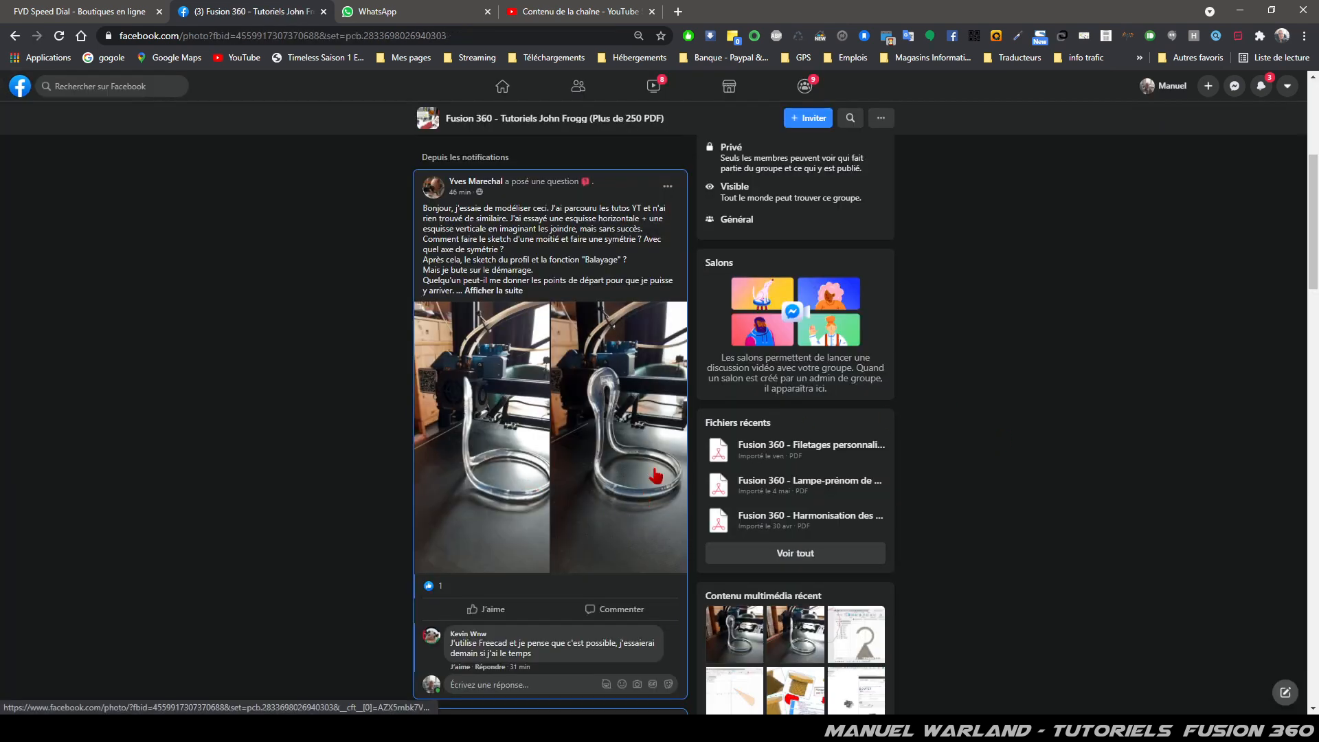
{"action": "left_click", "coordinate": [658, 492]}
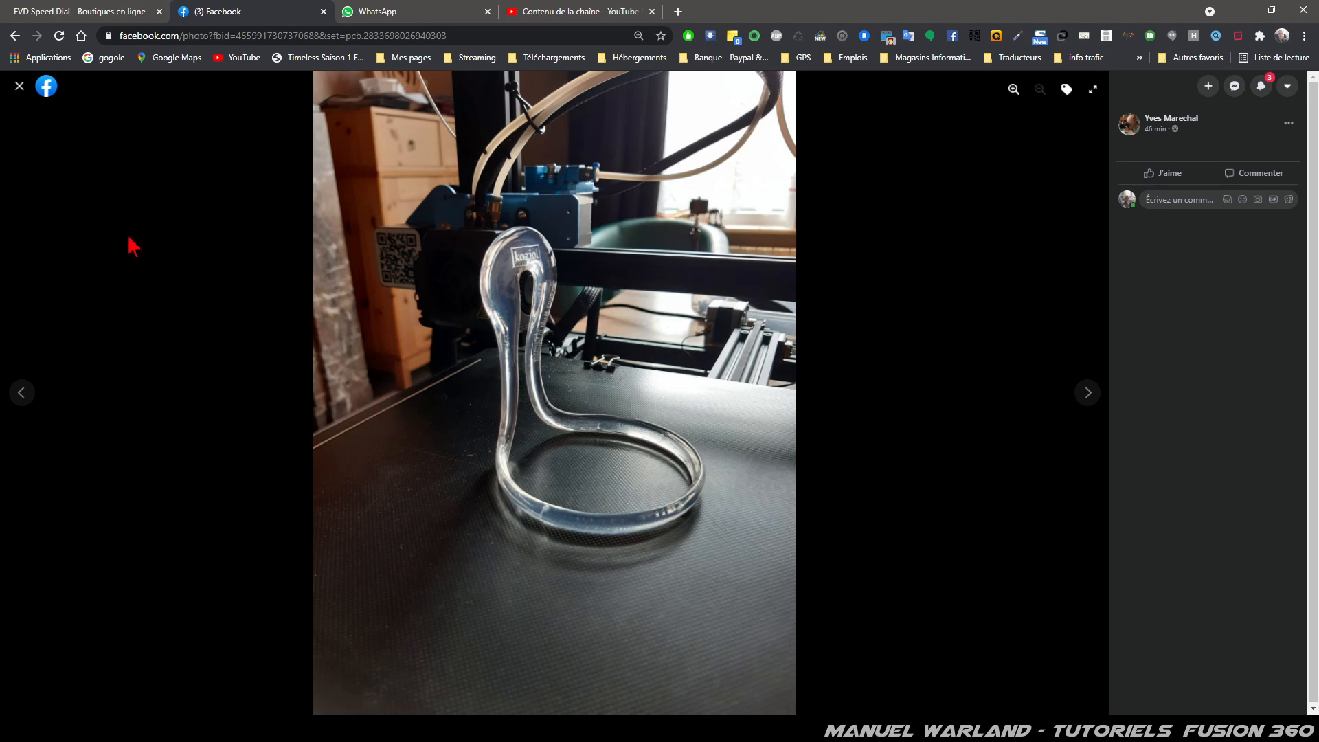
{"action": "left_click", "coordinate": [19, 87]}
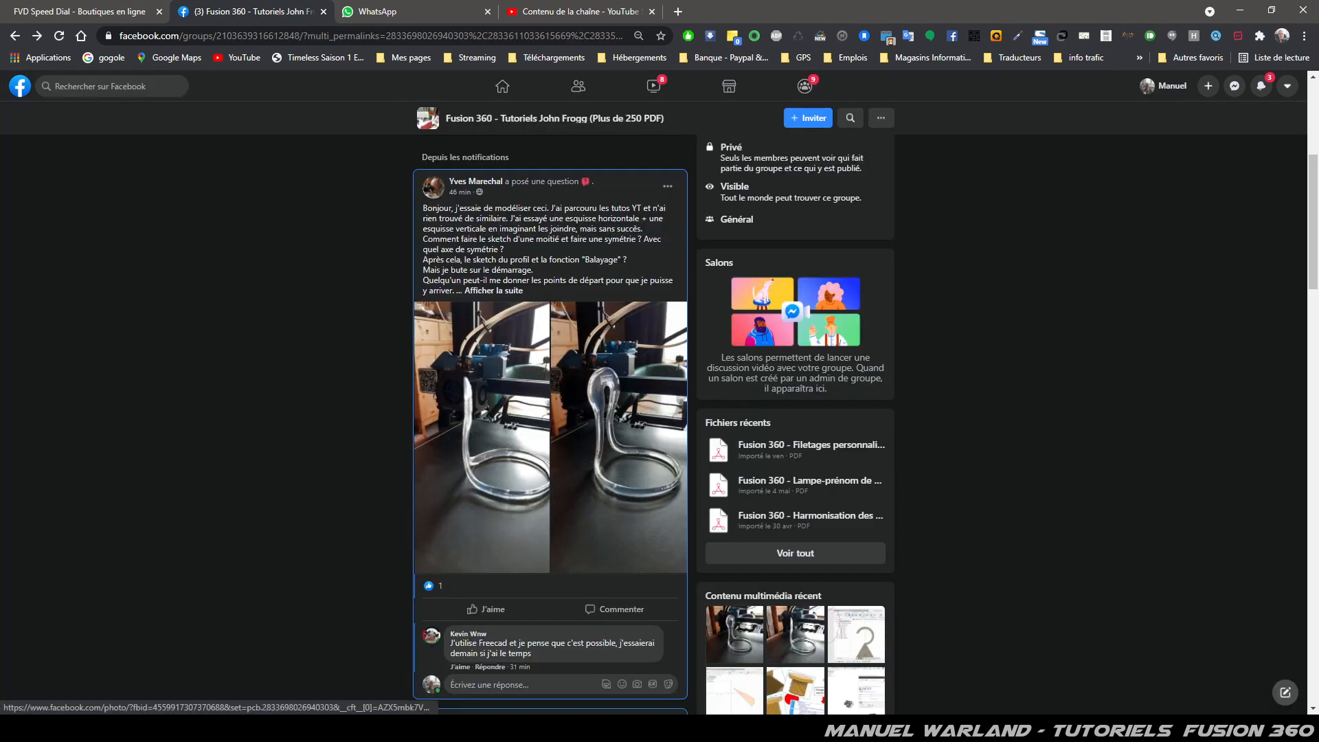
Step: Switch to Fusion 360 and examine the shape of the finished stand model
{"action": "left_click", "coordinate": [639, 729]}
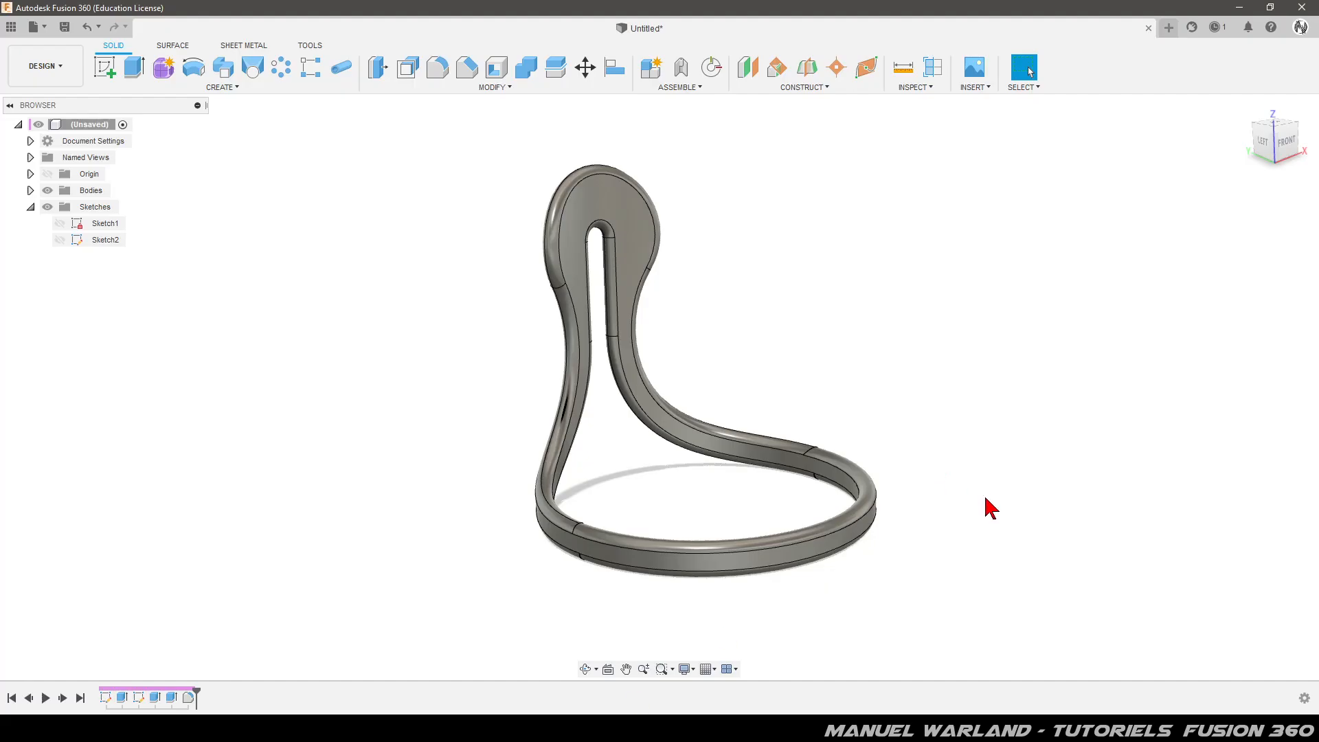
{"action": "mouse_move", "coordinate": [993, 537]}
{"action": "middle_mouse_down", "text": "shift"}
{"action": "mouse_move", "coordinate": [936, 559]}
{"action": "mouse_move", "coordinate": [863, 554]}
{"action": "mouse_move", "coordinate": [996, 559]}
{"action": "mouse_move", "coordinate": [1017, 527]}
{"action": "mouse_move", "coordinate": [945, 545]}
{"action": "mouse_move", "coordinate": [958, 521]}
{"action": "mouse_move", "coordinate": [1022, 559]}
{"action": "mouse_move", "coordinate": [1110, 506]}
{"action": "mouse_move", "coordinate": [960, 509]}
{"action": "mouse_move", "coordinate": [1007, 504]}
{"action": "mouse_move", "coordinate": [999, 512]}
{"action": "middle_mouse_up", "text": "shift"}
{"action": "key", "text": "Escape"}
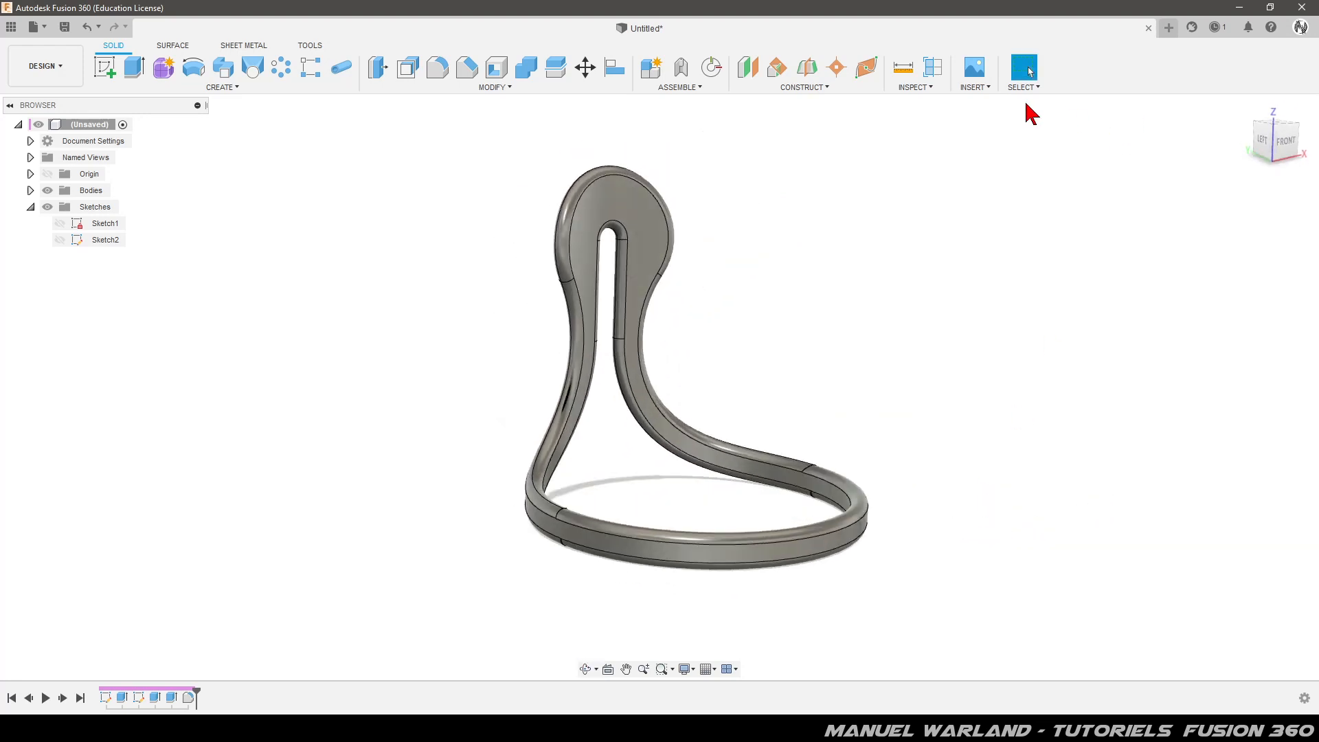
Step: In a new design, sketch a 200 mm diameter circle centred on the origin of the horizontal XY plane
{"action": "left_click", "coordinate": [1169, 28]}
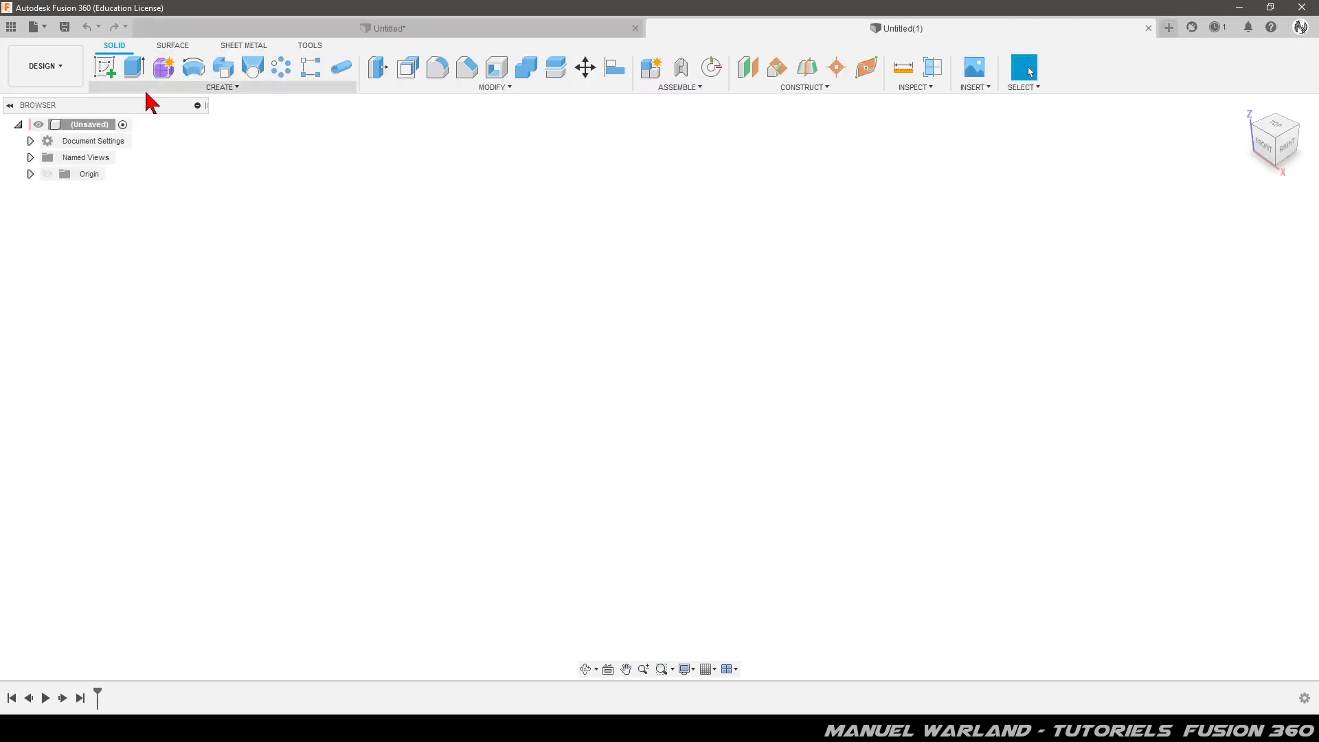
{"action": "left_click", "coordinate": [105, 68]}
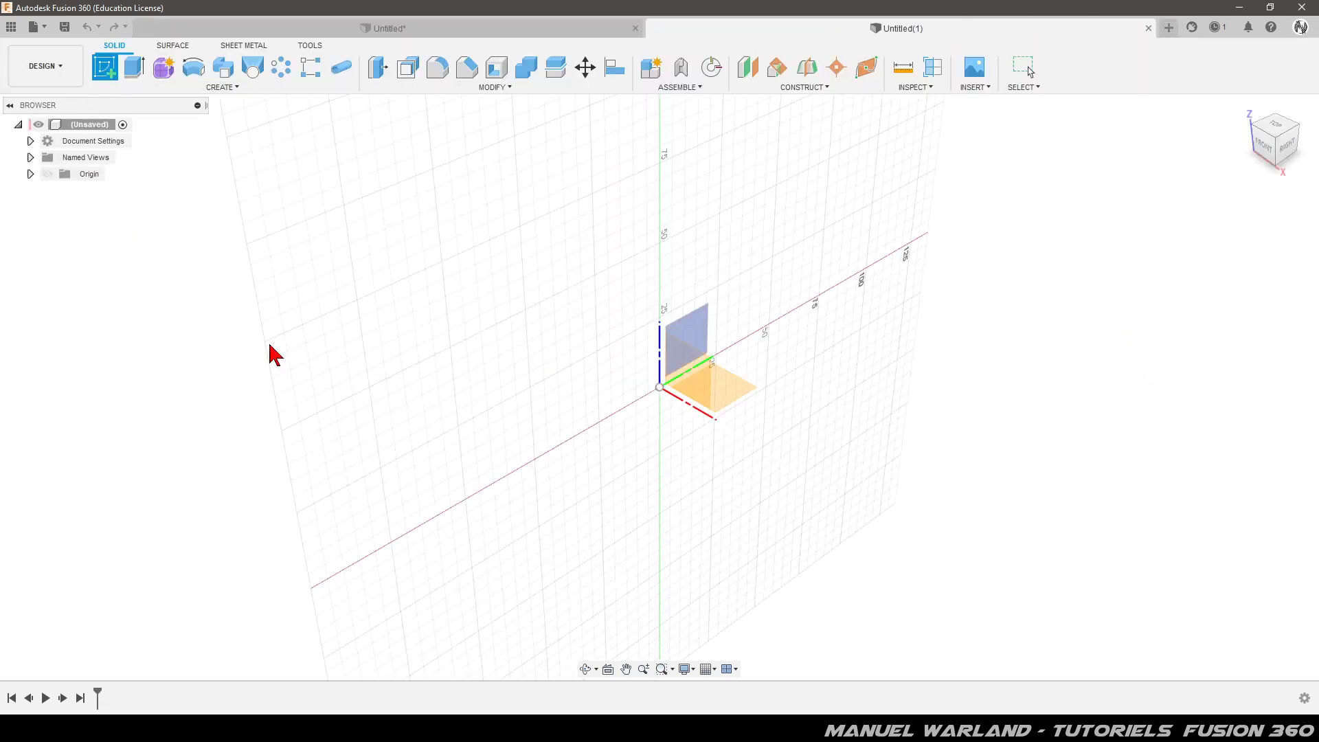
{"action": "left_click", "coordinate": [743, 395]}
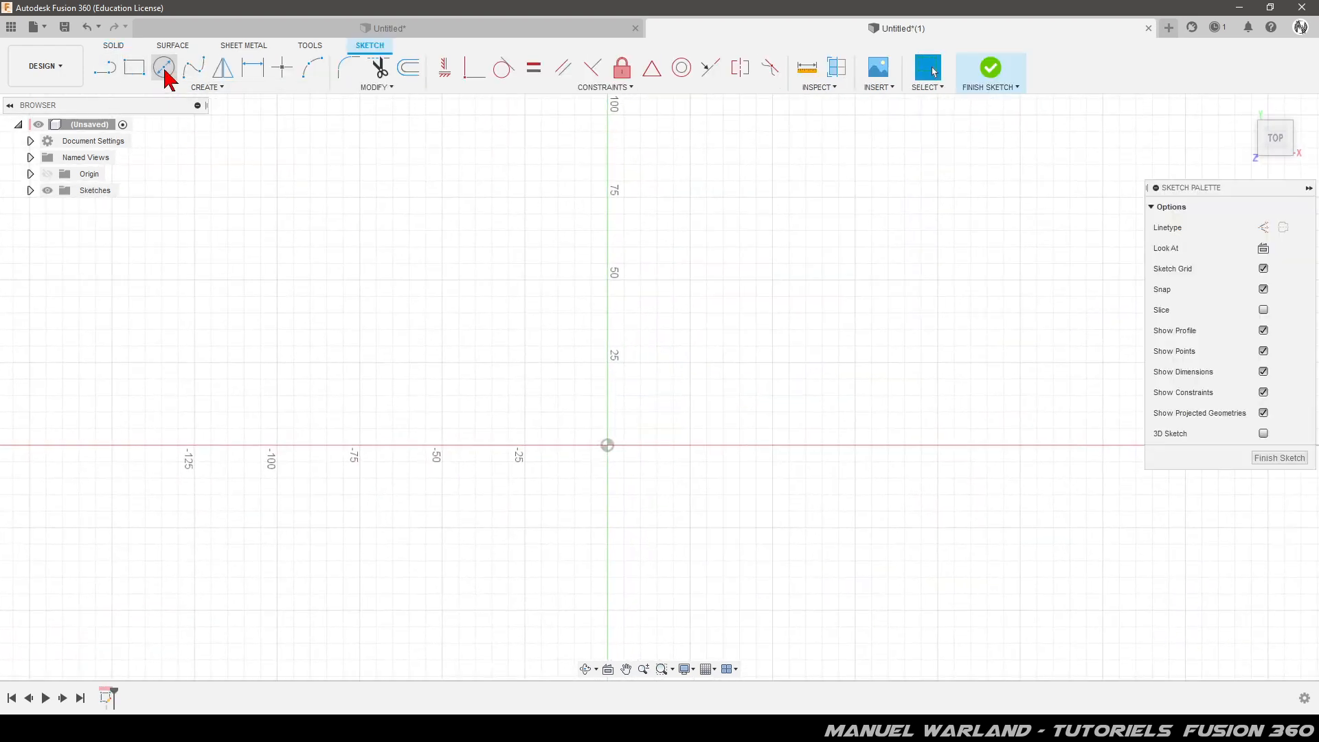
{"action": "left_click", "coordinate": [165, 70]}
{"action": "left_click", "coordinate": [608, 446]}
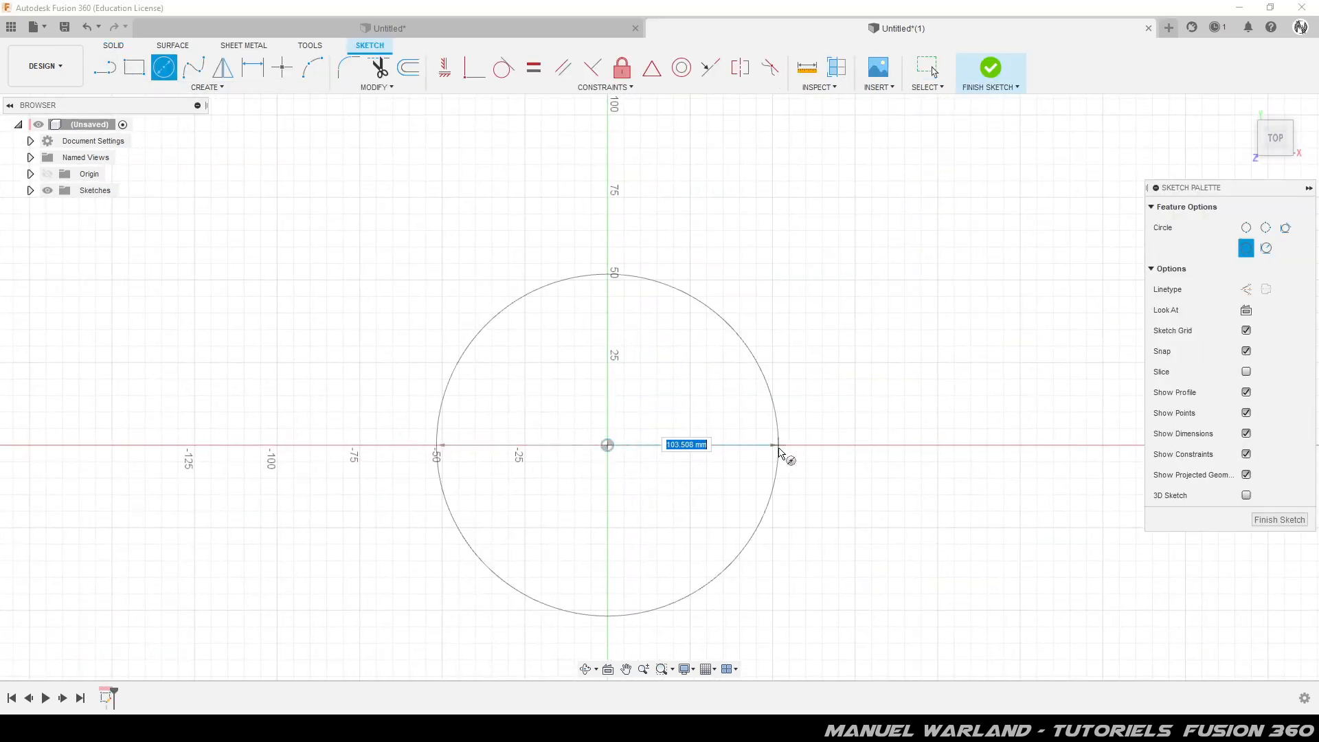
{"action": "type", "text": "200"}
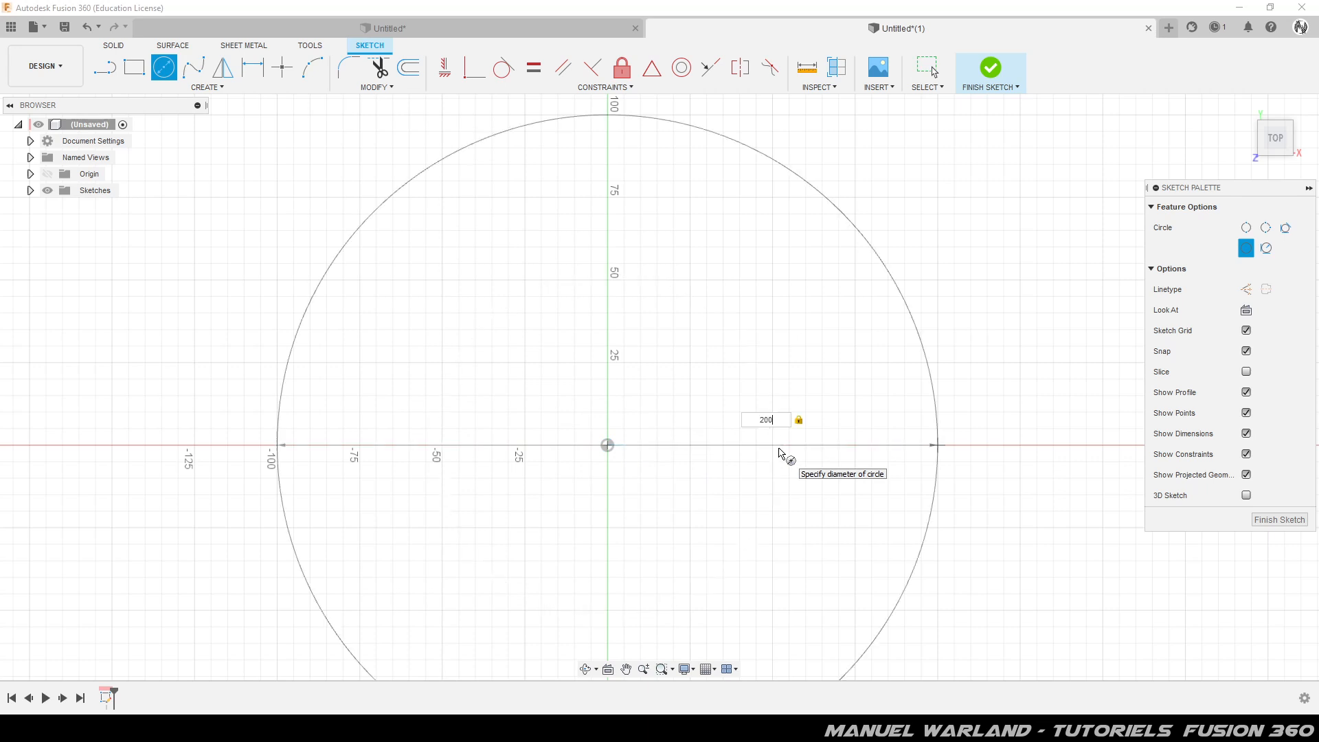
{"action": "key", "text": "Return"}
{"action": "key", "text": "Escape"}
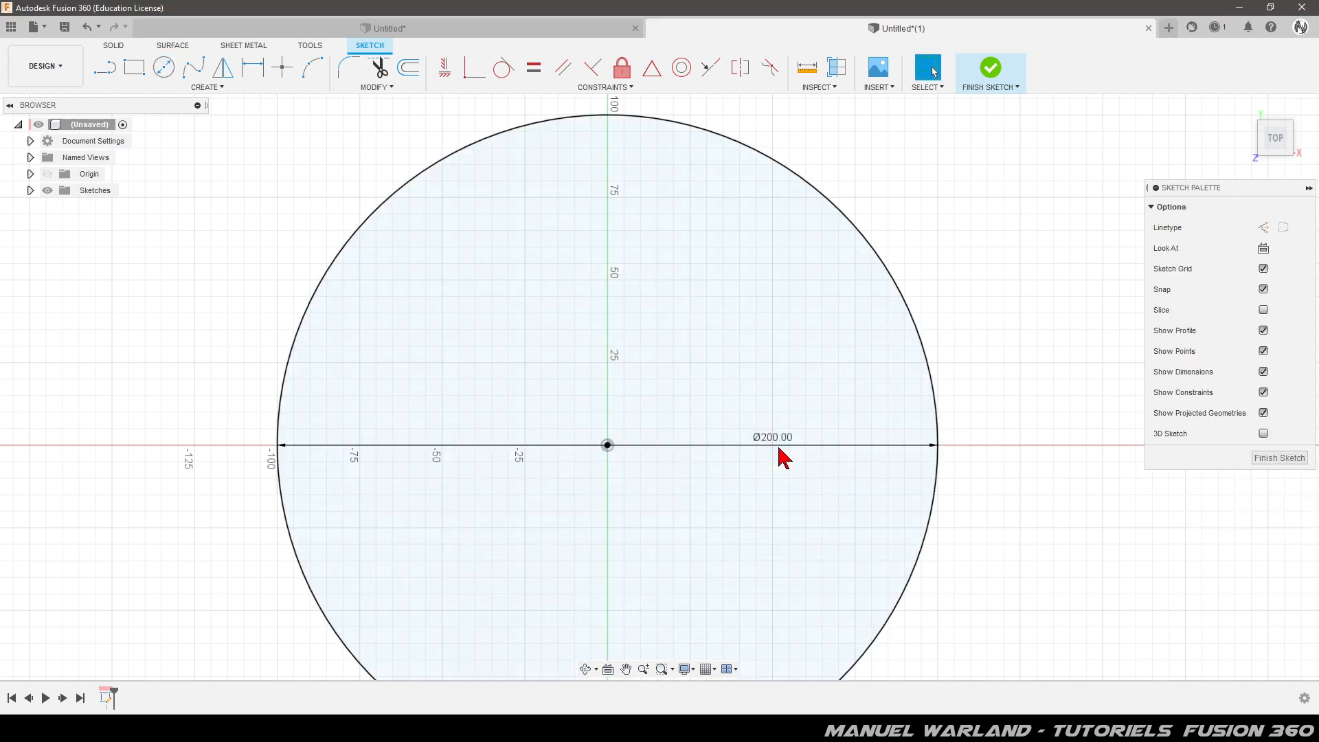
Step: Add a concentric 180 mm diameter circle at the origin and finish the sketch
{"action": "left_click", "coordinate": [165, 69]}
{"action": "left_click", "coordinate": [608, 445]}
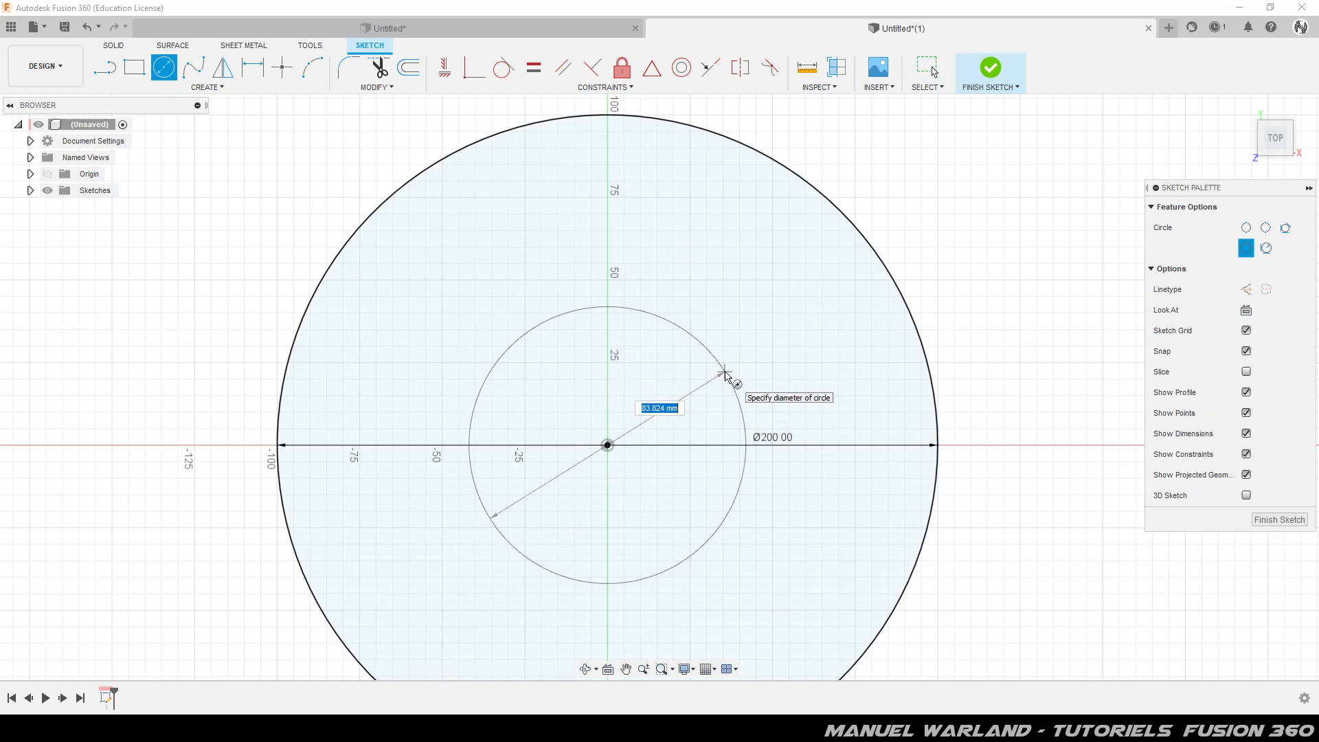
{"action": "type", "text": "180"}
{"action": "key", "text": "Return"}
{"action": "key", "text": "Escape"}
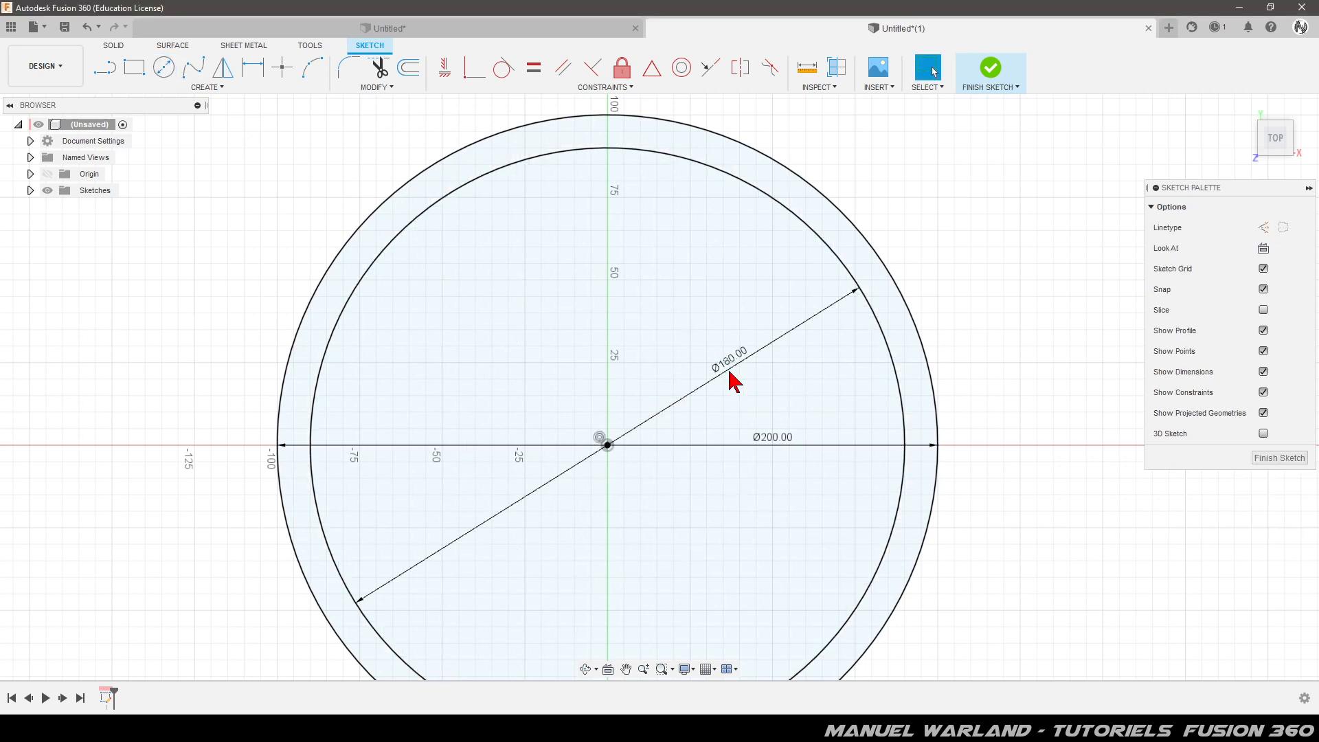
{"action": "left_click", "coordinate": [1279, 458]}
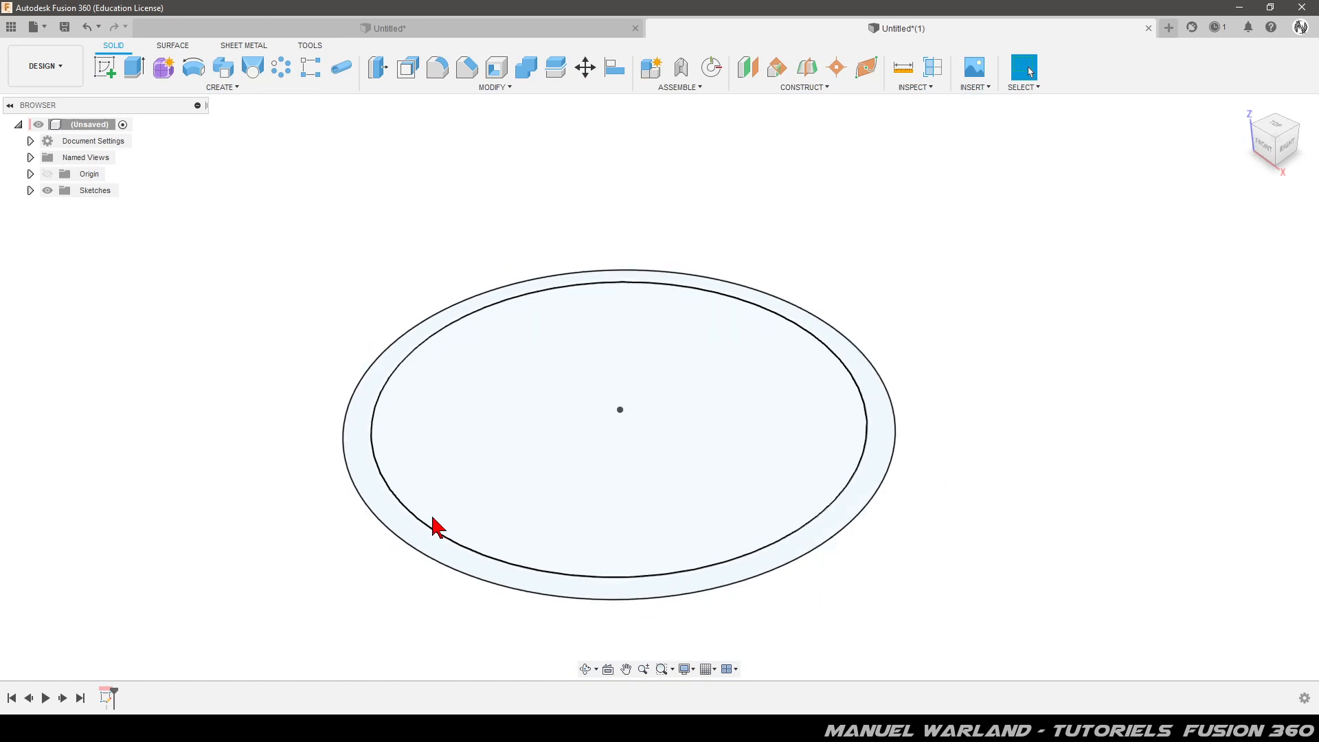
Step: Extrude the ring profile between the two circles 200 mm upward as a new body
{"action": "left_click", "coordinate": [136, 67]}
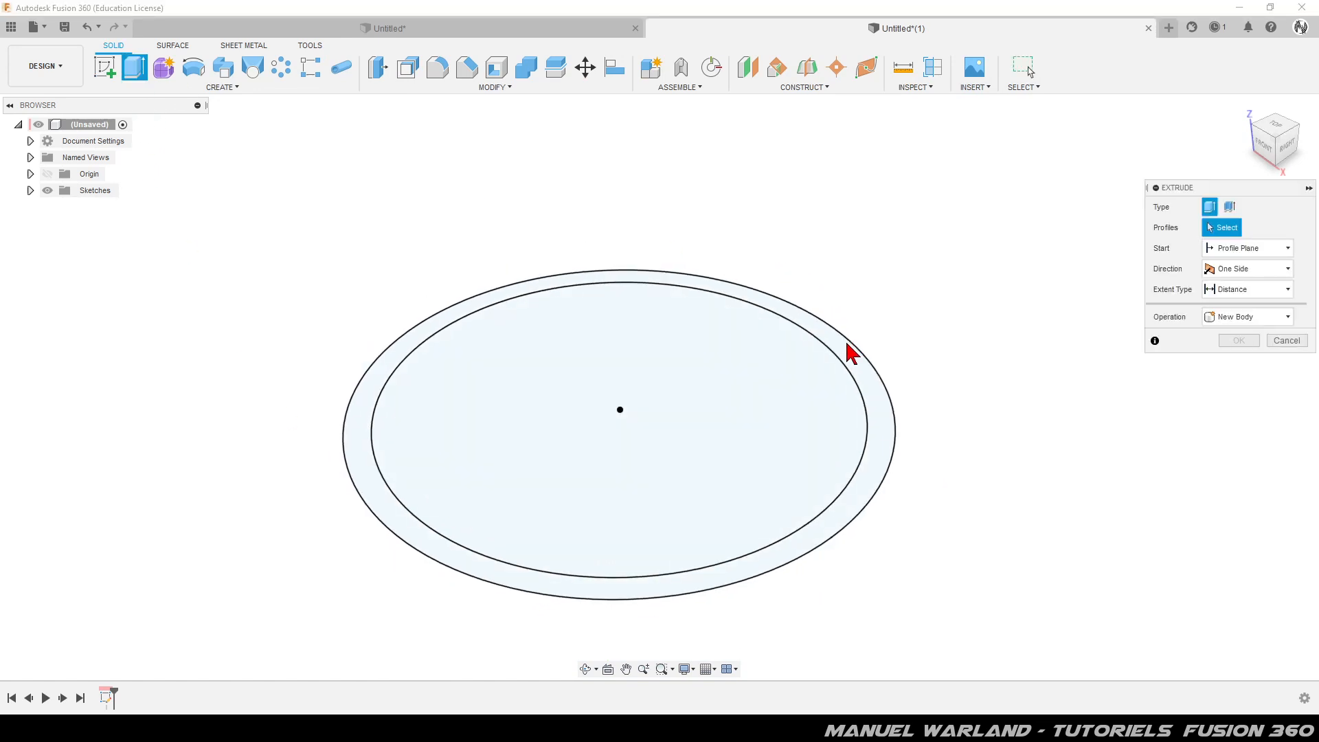
{"action": "left_click", "coordinate": [864, 375]}
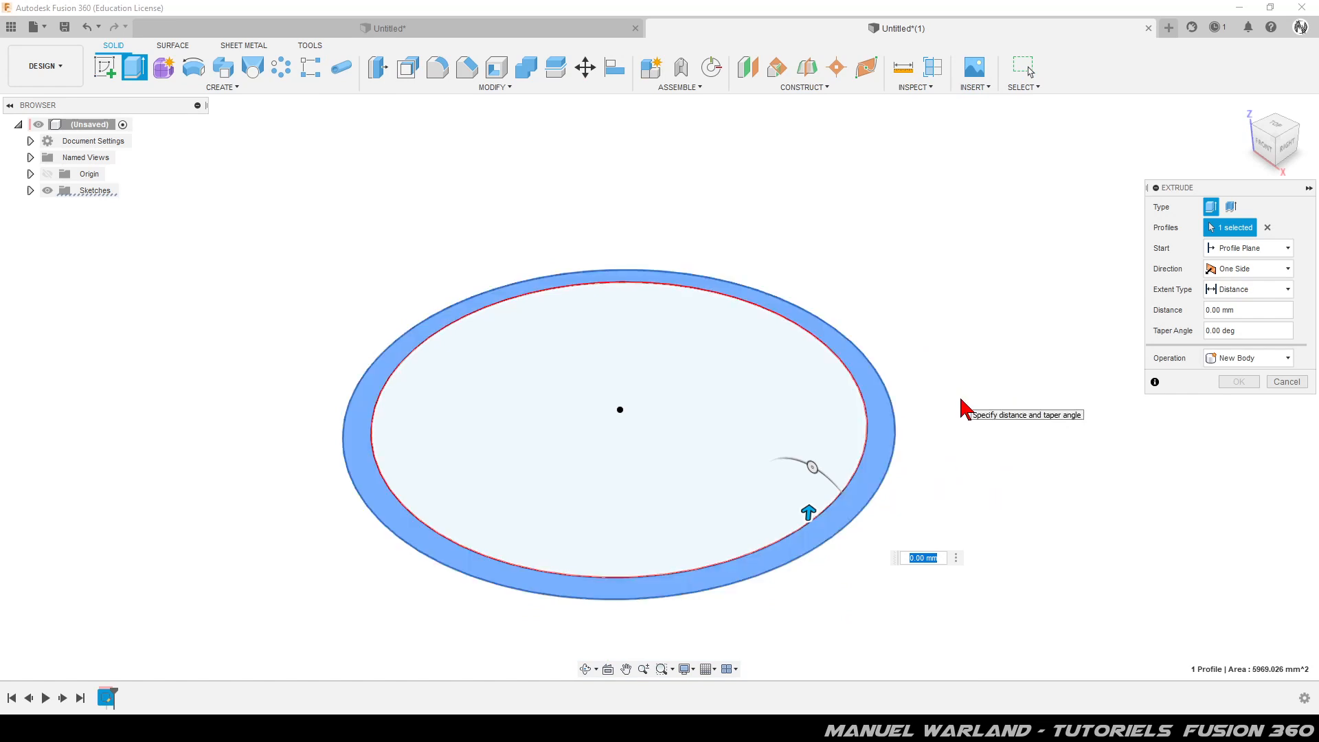
{"action": "key", "text": "Return"}
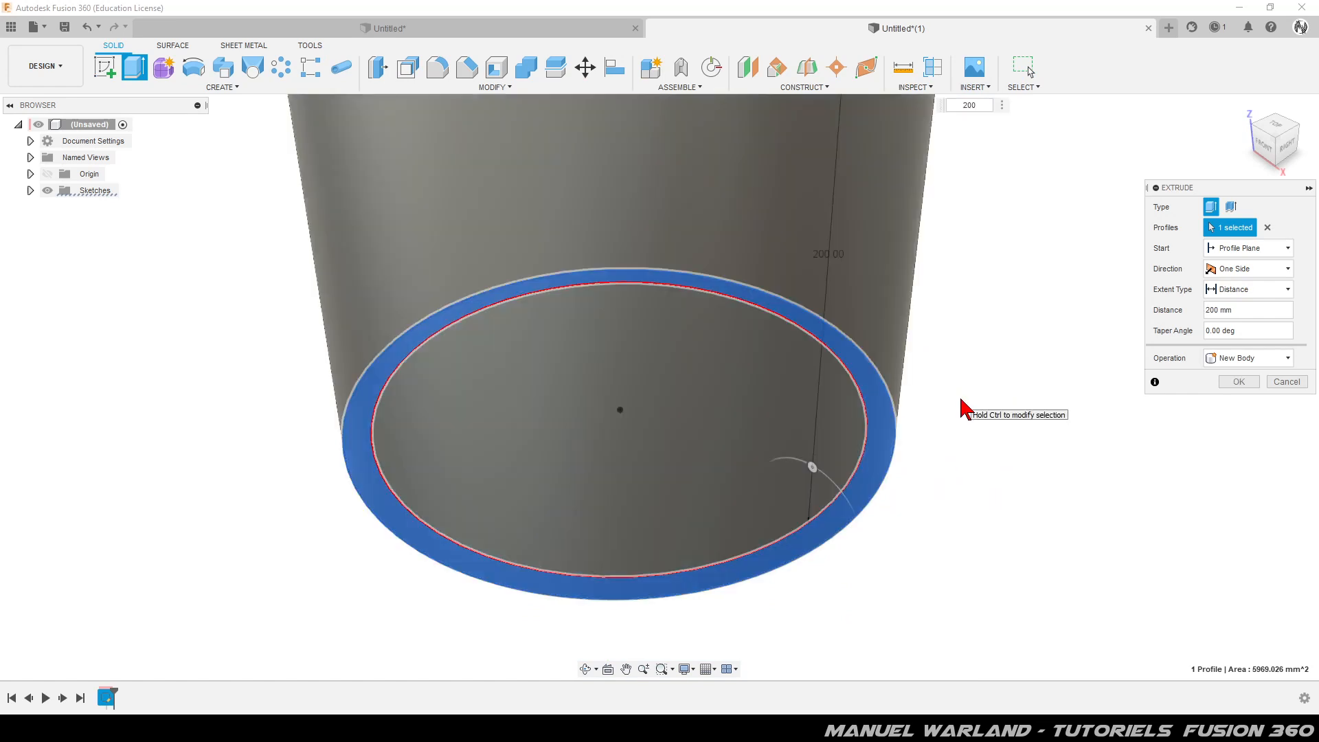
{"action": "key", "text": "Return"}
{"action": "scroll", "coordinate": [575, 510], "scroll_direction": "down", "scroll_amount": 6}
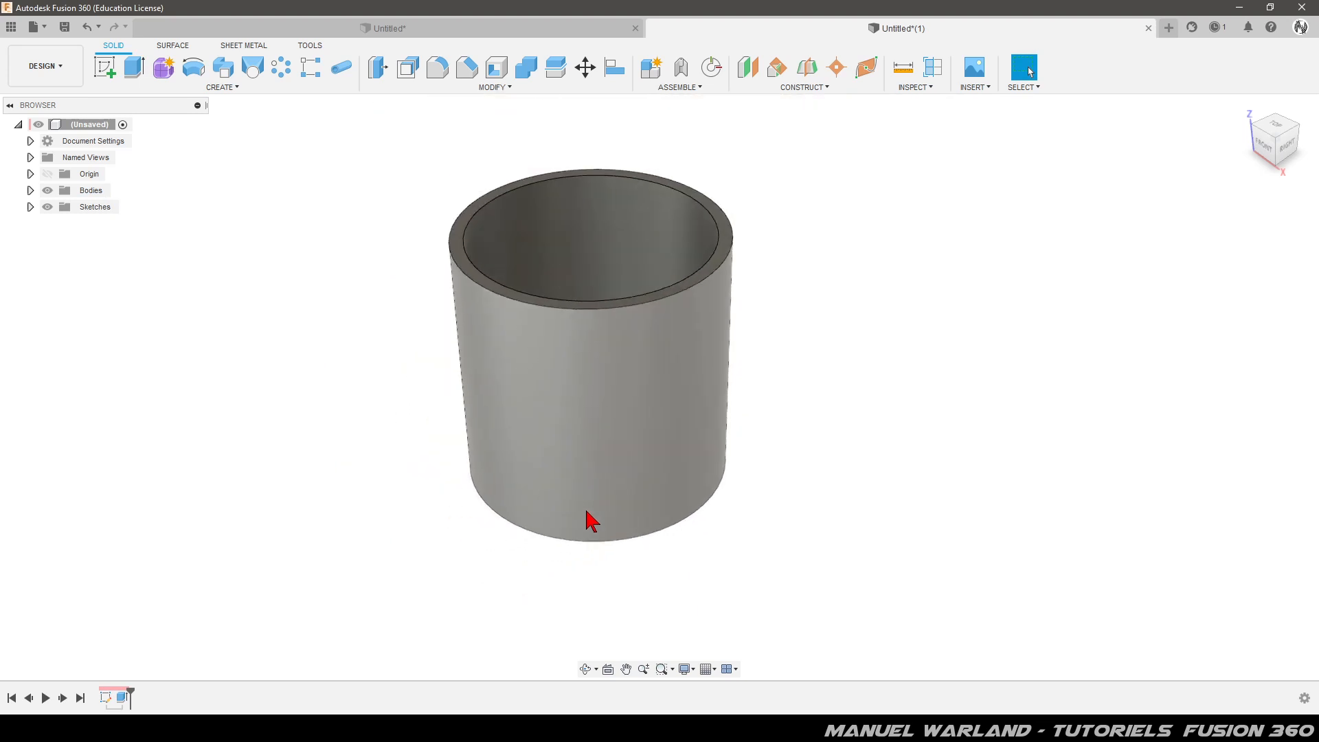
Step: Start a sketch on the vertical XZ origin plane with the Slice option enabled to cut through the tube
{"action": "mouse_move", "coordinate": [554, 501]}
{"action": "middle_mouse_down", "text": "shift"}
{"action": "mouse_move", "coordinate": [557, 440]}
{"action": "mouse_move", "coordinate": [575, 463]}
{"action": "mouse_move", "coordinate": [543, 454]}
{"action": "middle_mouse_up", "text": "shift"}
{"action": "left_click", "coordinate": [104, 71]}
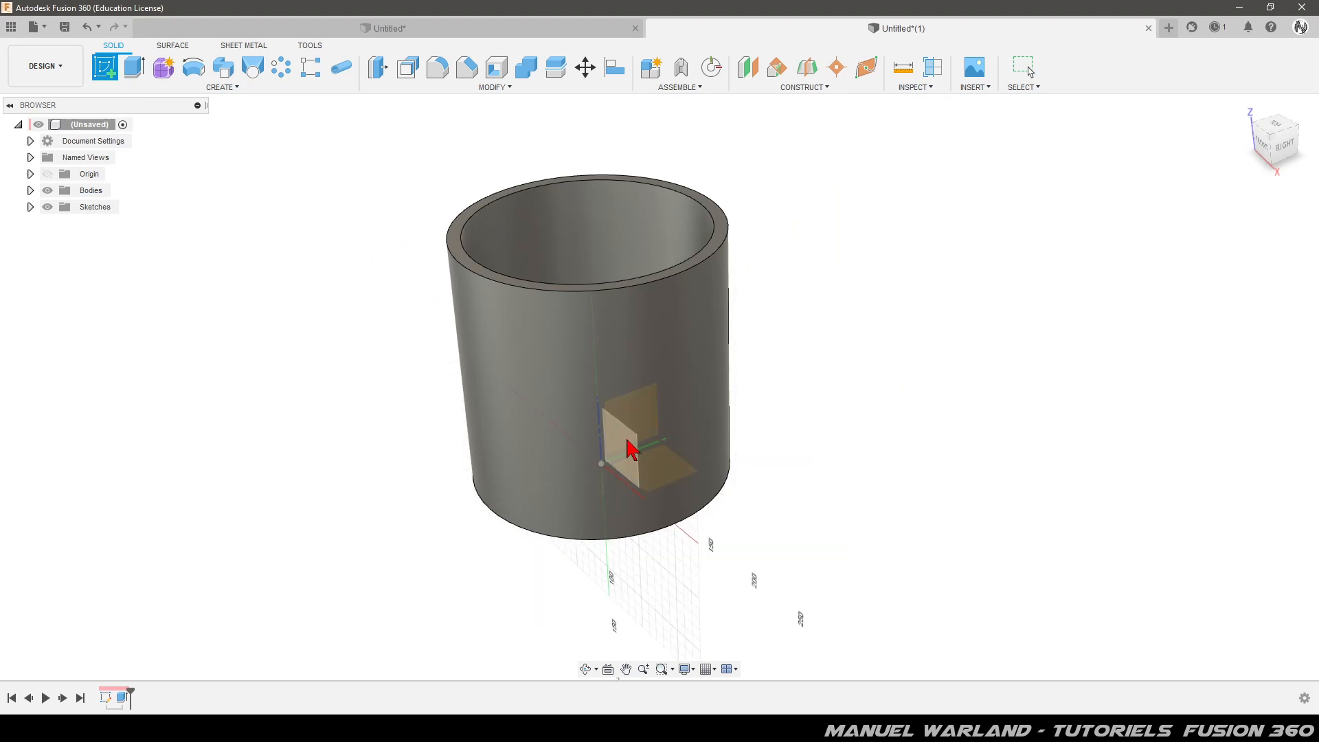
{"action": "left_click", "coordinate": [626, 453]}
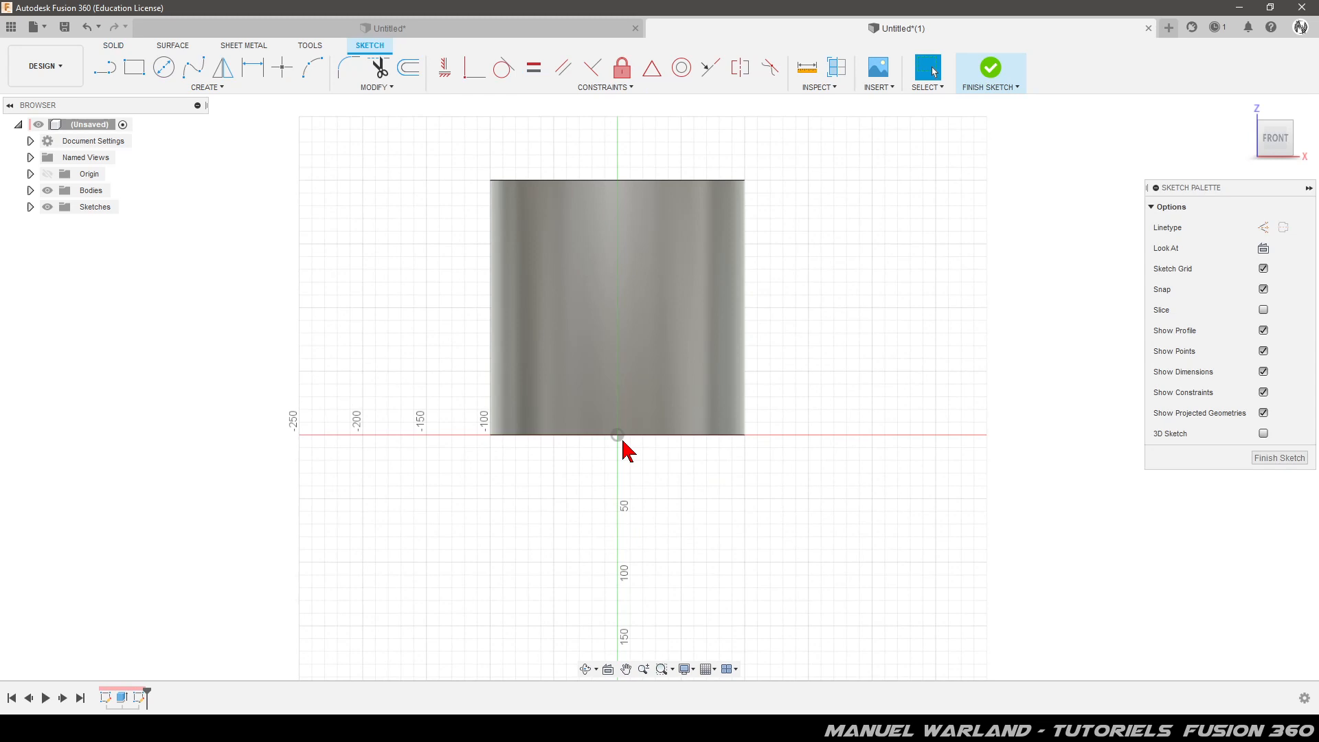
{"action": "left_click", "coordinate": [1263, 310]}
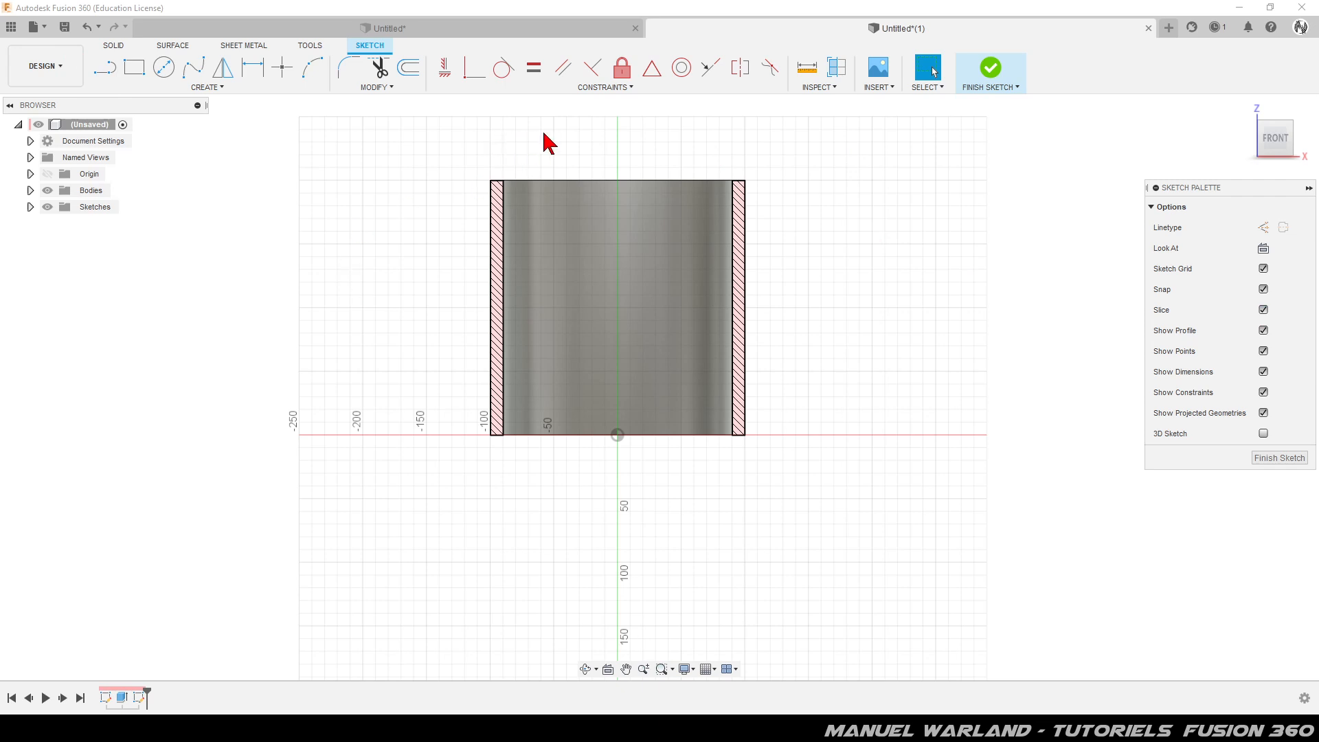
Step: Project the whole tube body into the sketch, using the Bodies filter, and check the outline with the body temporarily hidden
{"action": "key", "text": "p"}
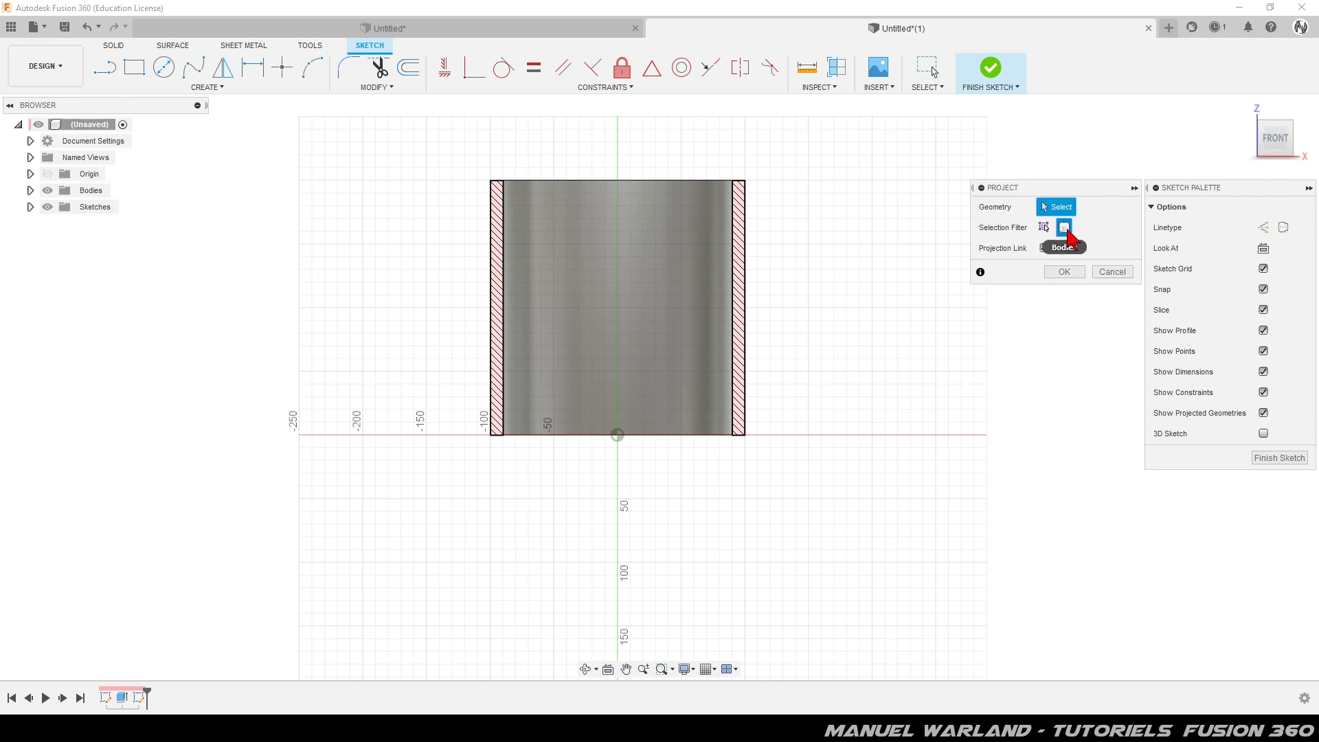
{"action": "left_click", "coordinate": [654, 252]}
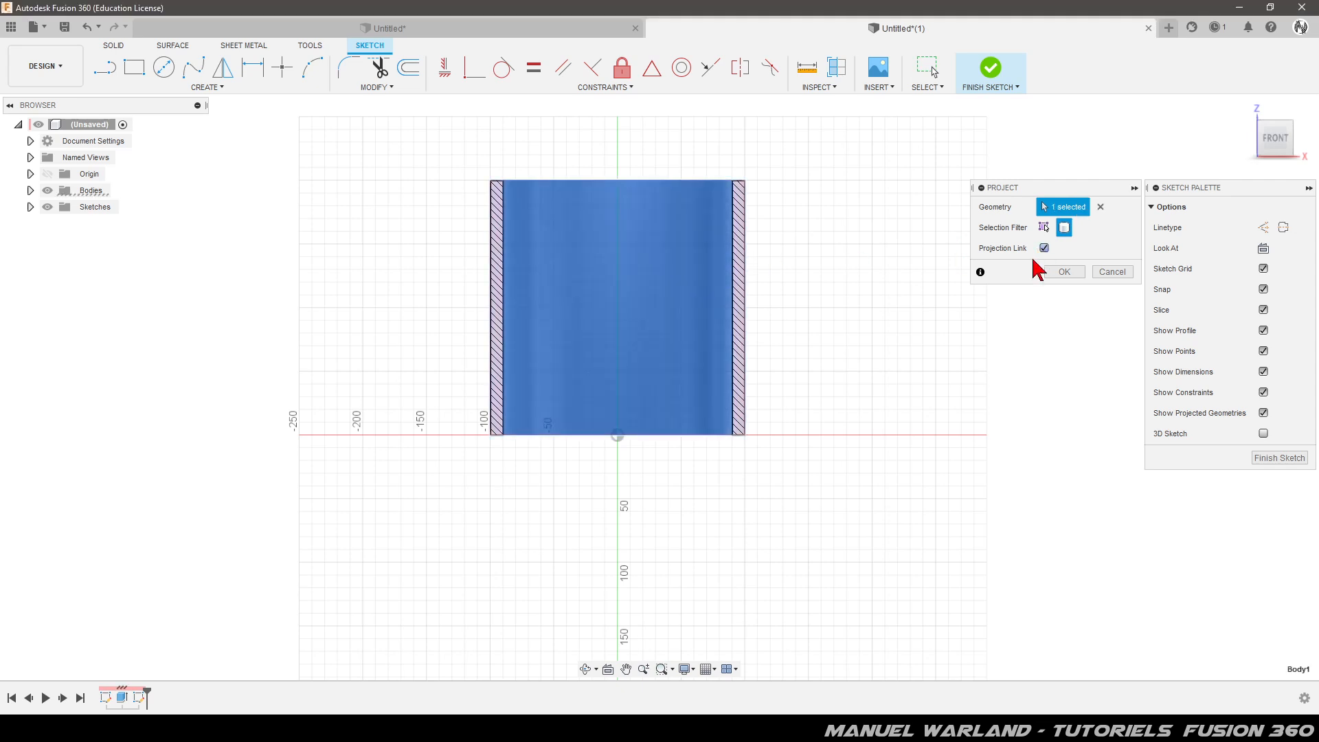
{"action": "left_click", "coordinate": [1064, 272]}
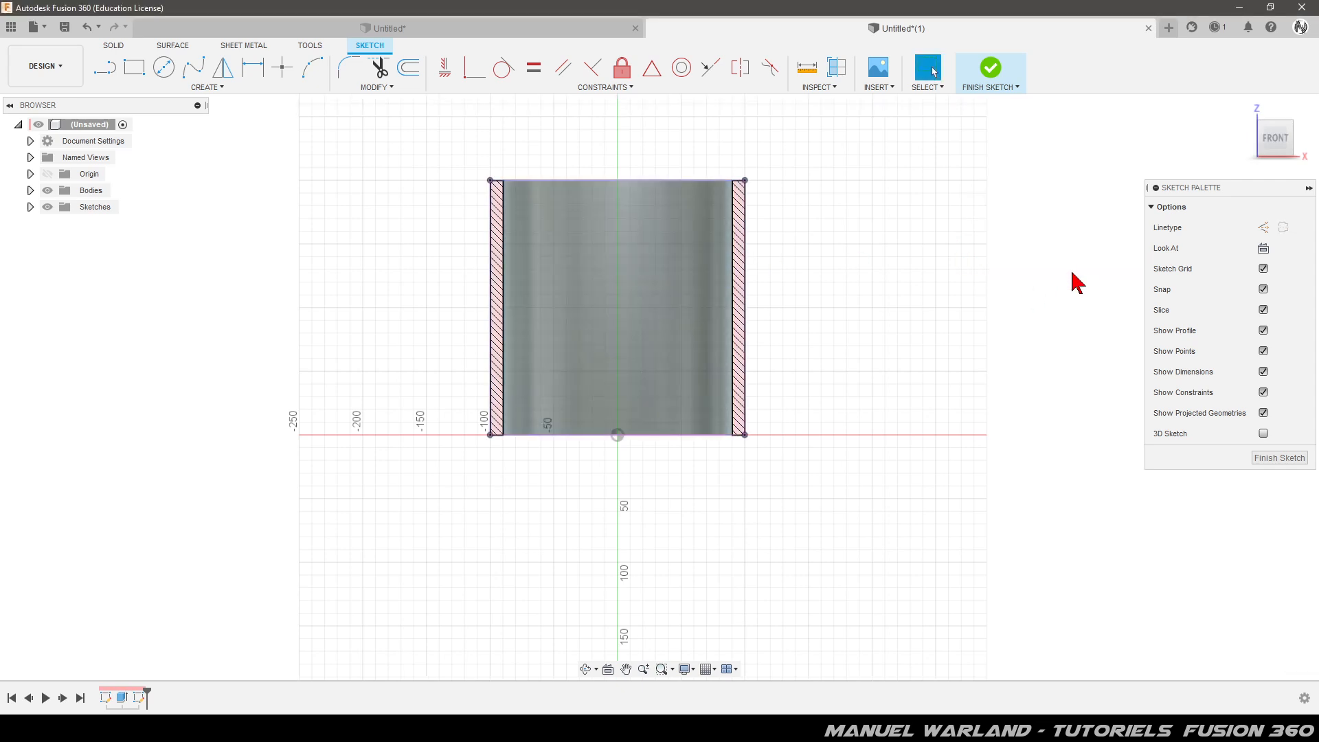
{"action": "left_click", "coordinate": [48, 191]}
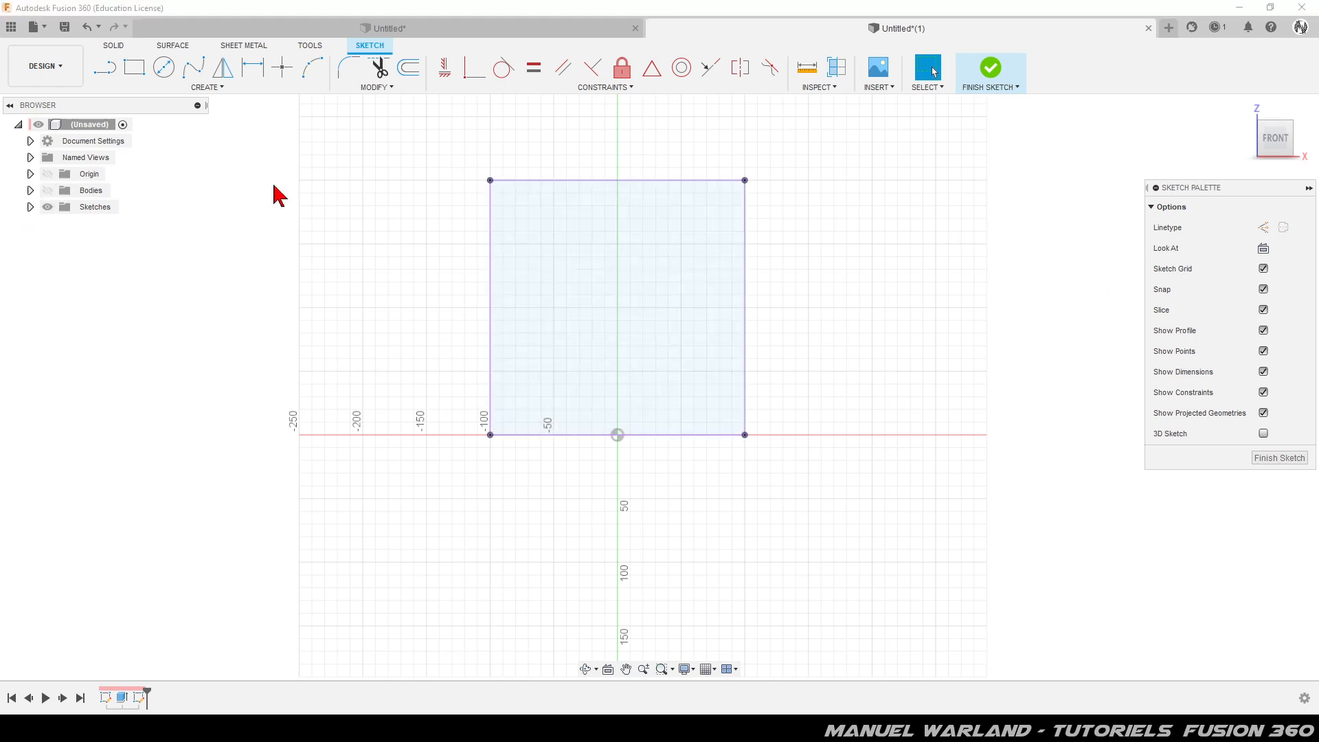
{"action": "left_click", "coordinate": [47, 190]}
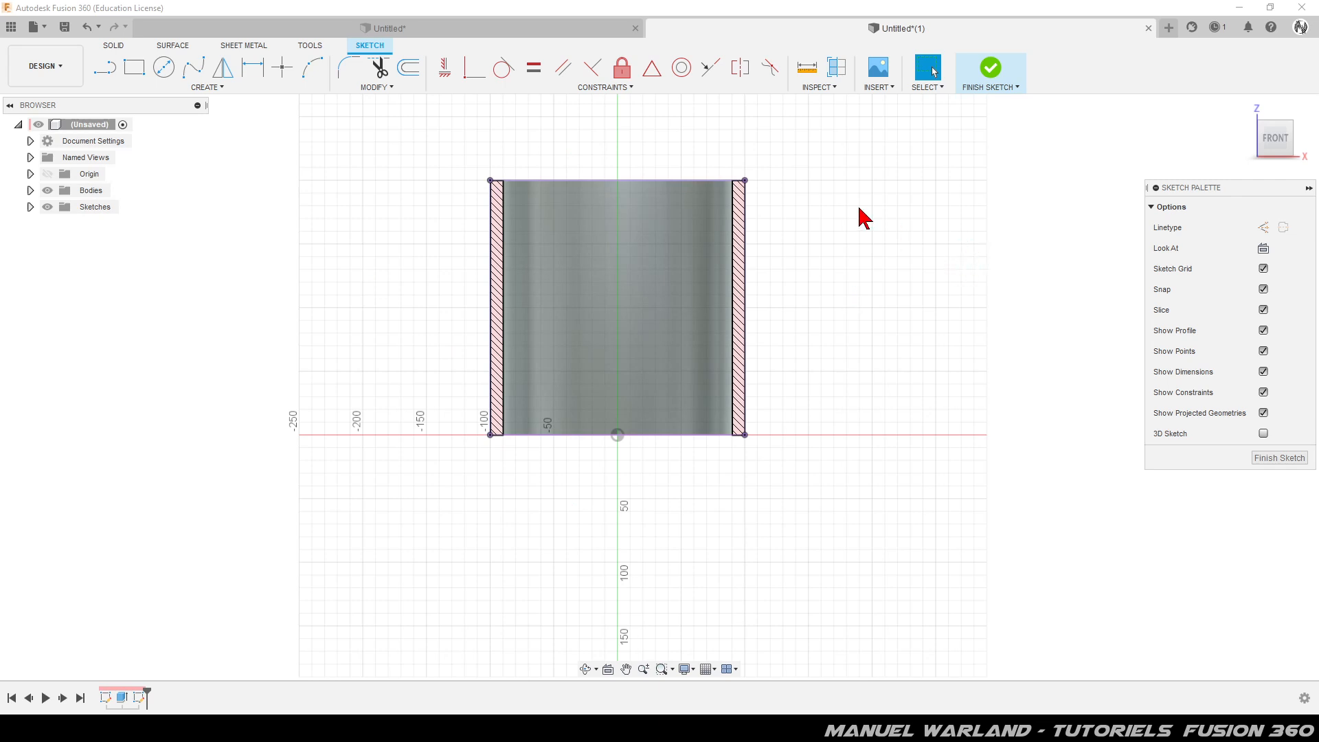
Step: Draw a horizontal line about 200 mm long between the projected outline's two vertical sides, about 20 mm above its base
{"action": "left_click", "coordinate": [105, 71]}
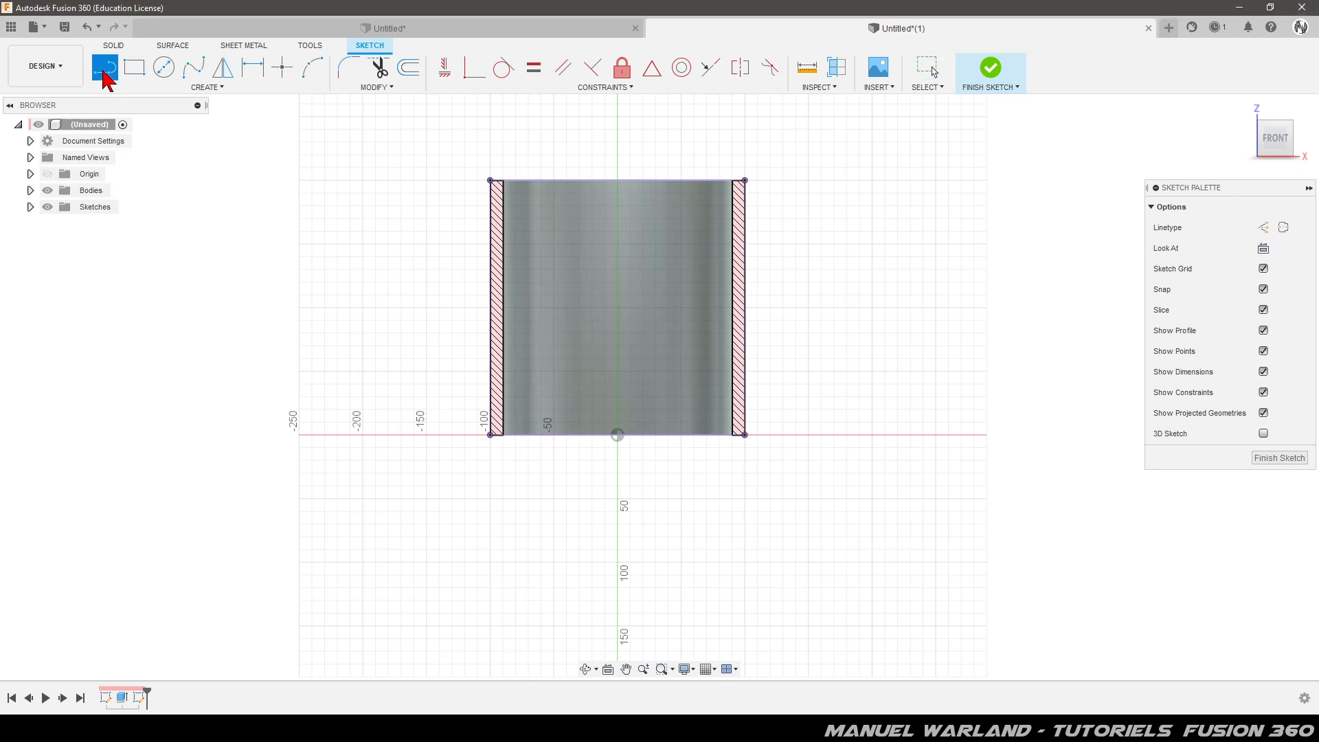
{"action": "left_click", "coordinate": [493, 410]}
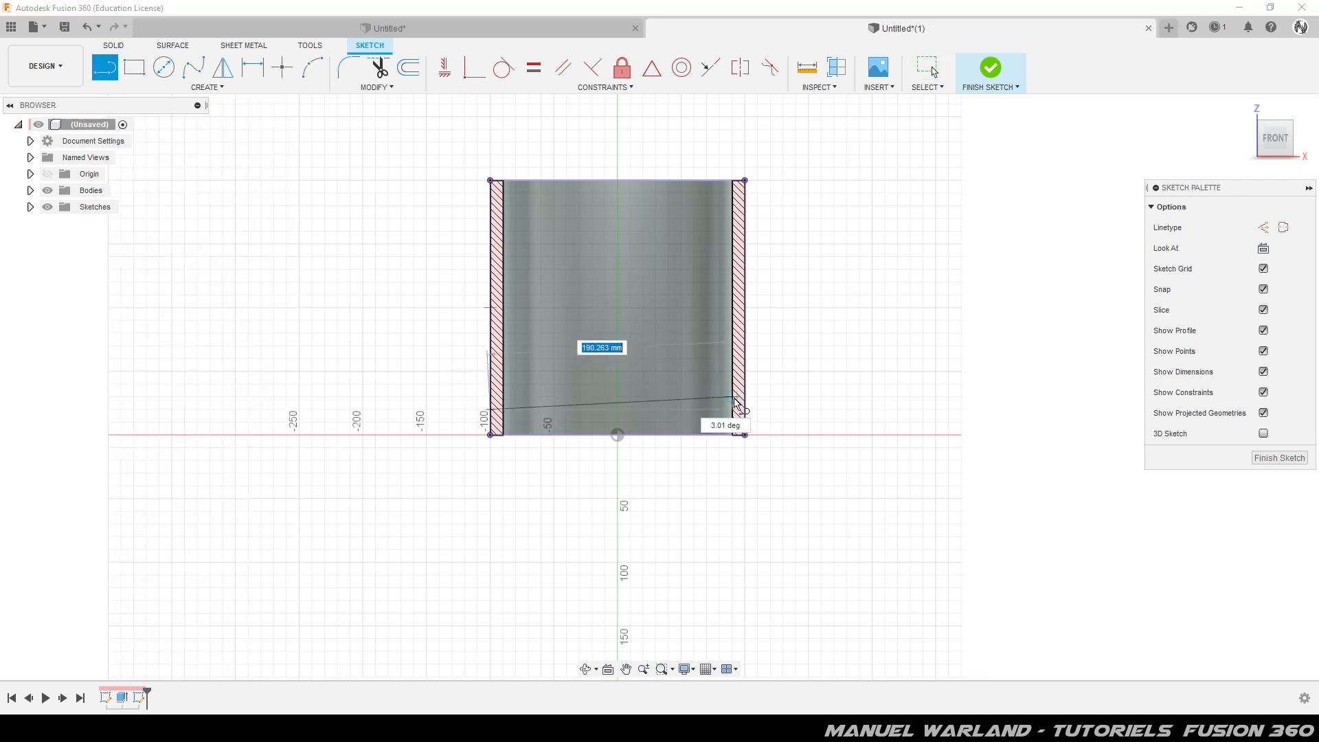
{"action": "left_click", "coordinate": [741, 410]}
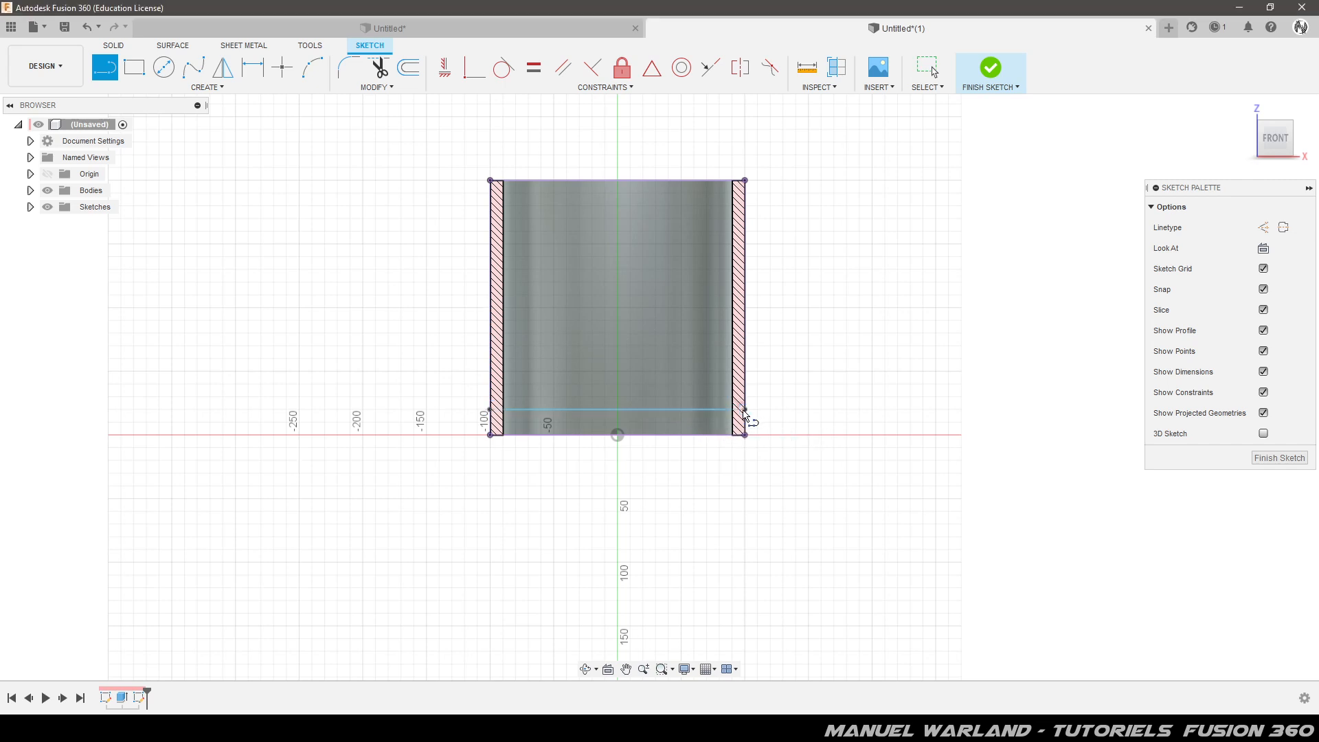
{"action": "key", "text": "Escape"}
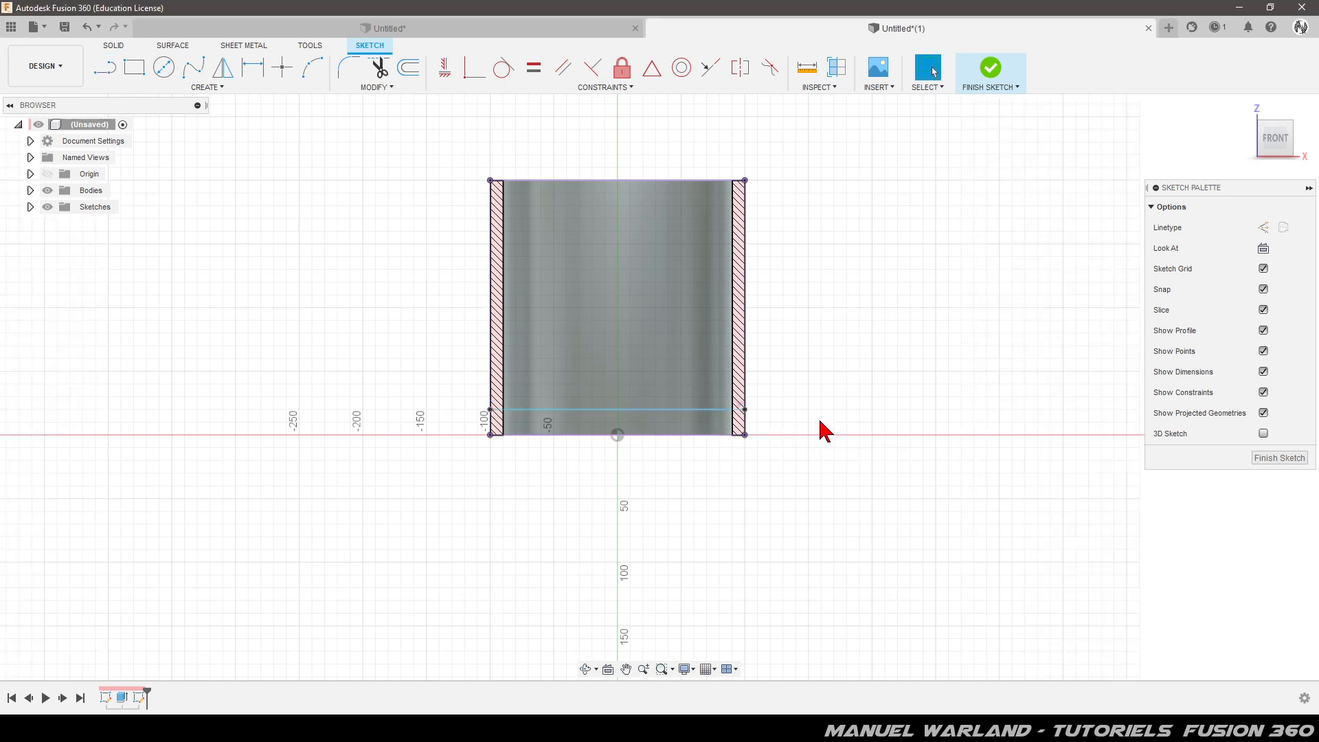
Step: Dimension the horizontal line's height above the projected base edge and place the dimension text below the base level
{"action": "key", "text": "d"}
{"action": "left_click", "coordinate": [687, 411]}
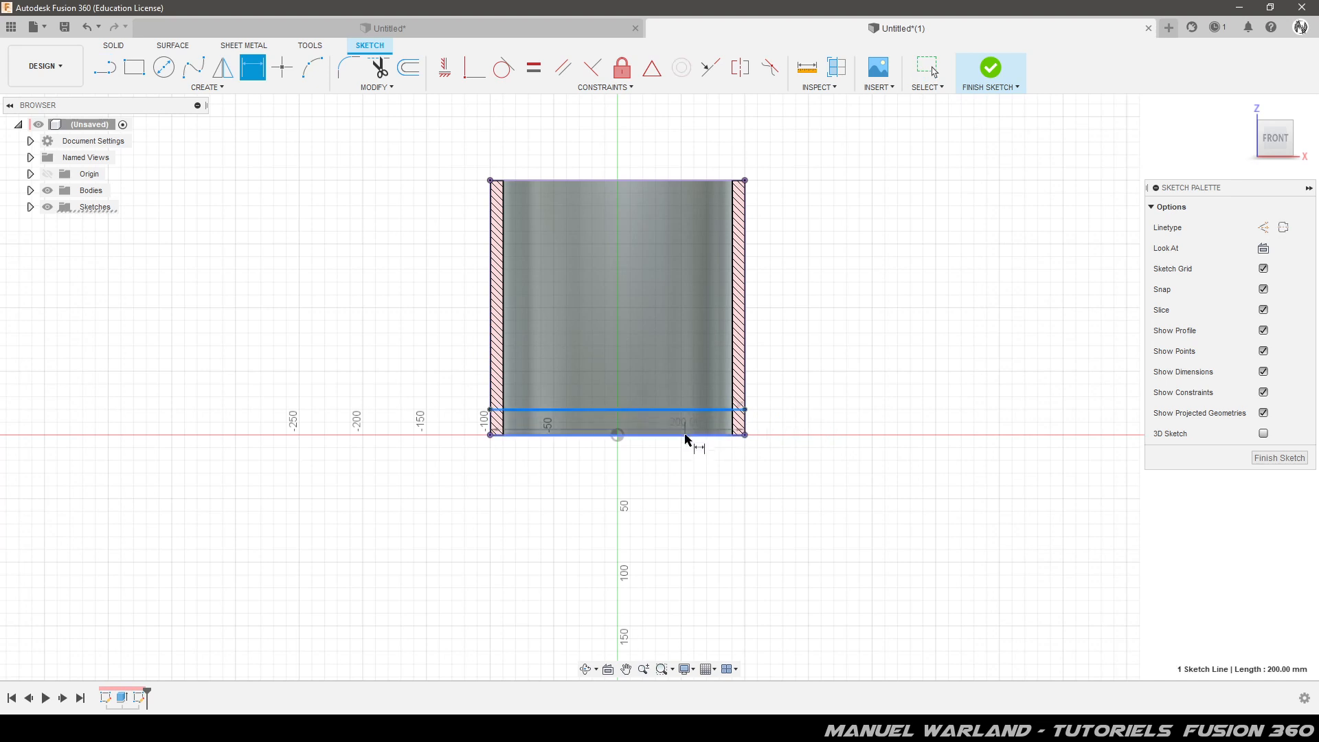
{"action": "left_click", "coordinate": [685, 437]}
{"action": "left_click", "coordinate": [810, 427]}
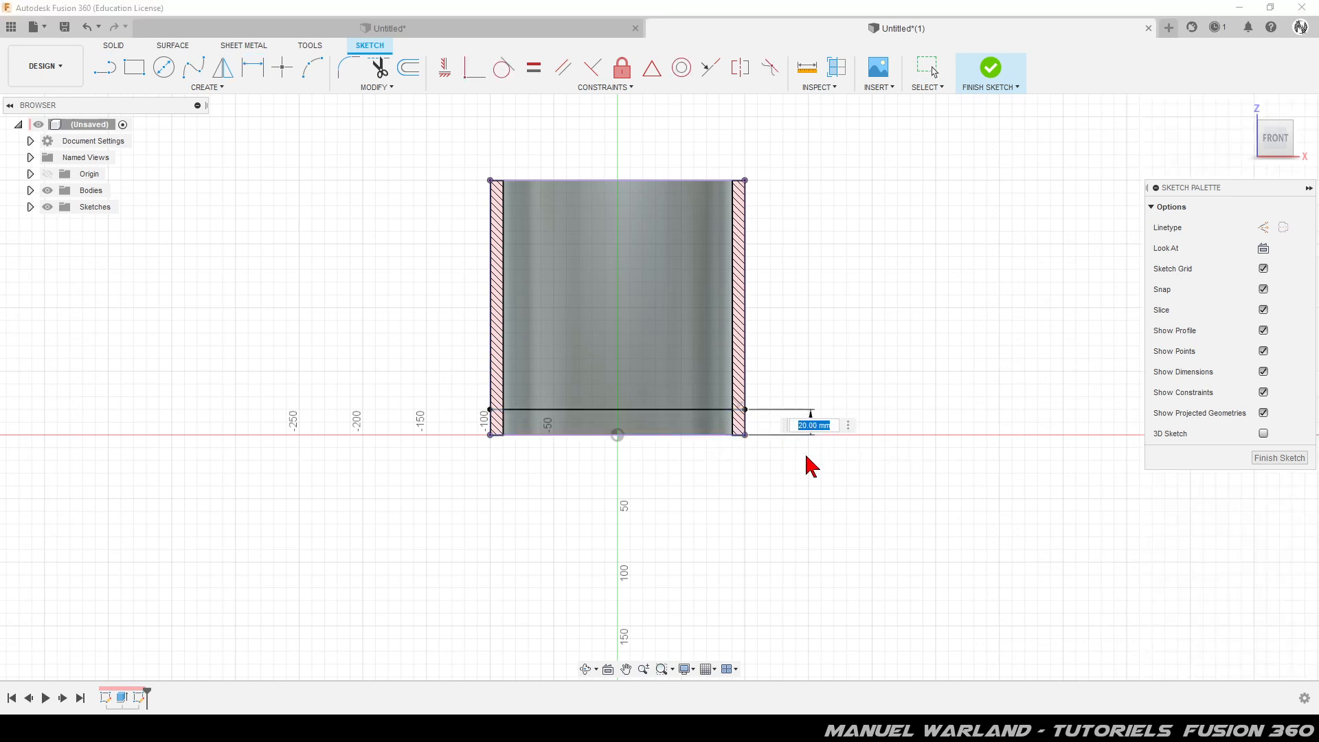
{"action": "left_click", "coordinate": [807, 457]}
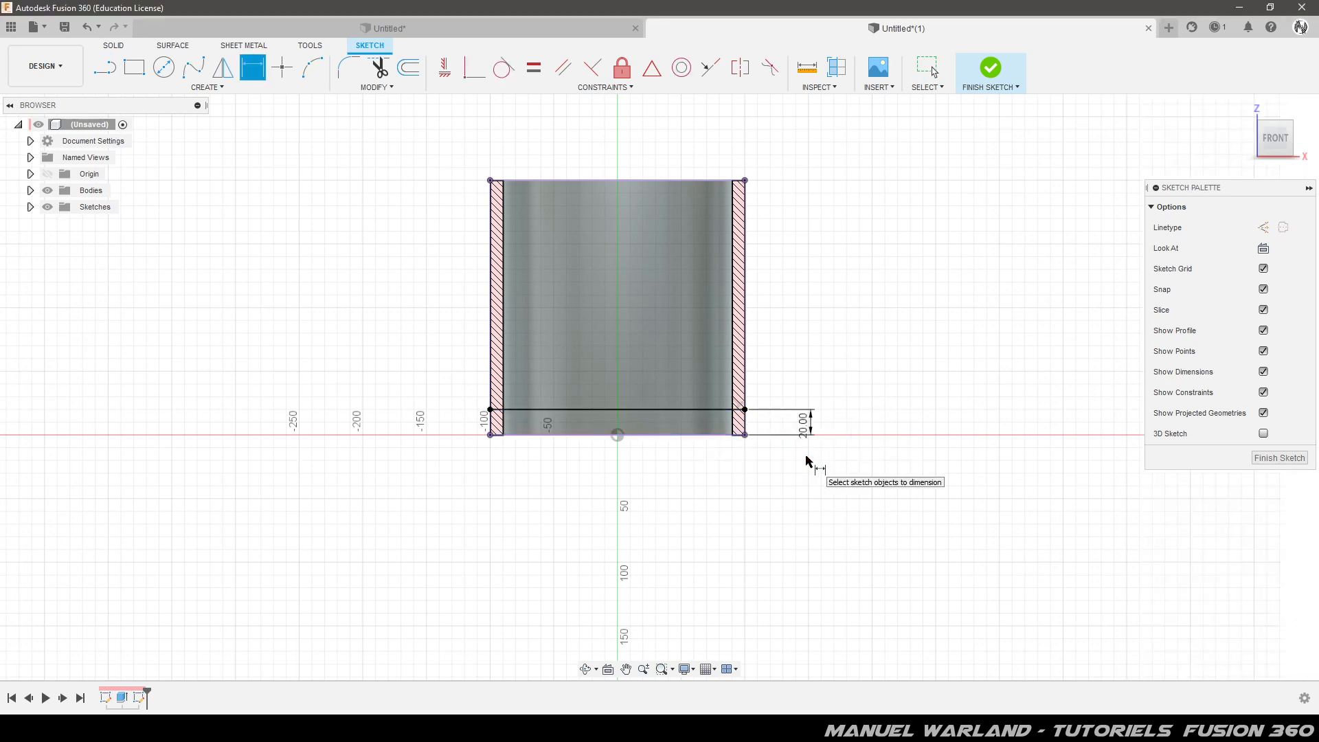
{"action": "left_click_drag", "start_coordinate": [806, 428], "coordinate": [804, 463]}
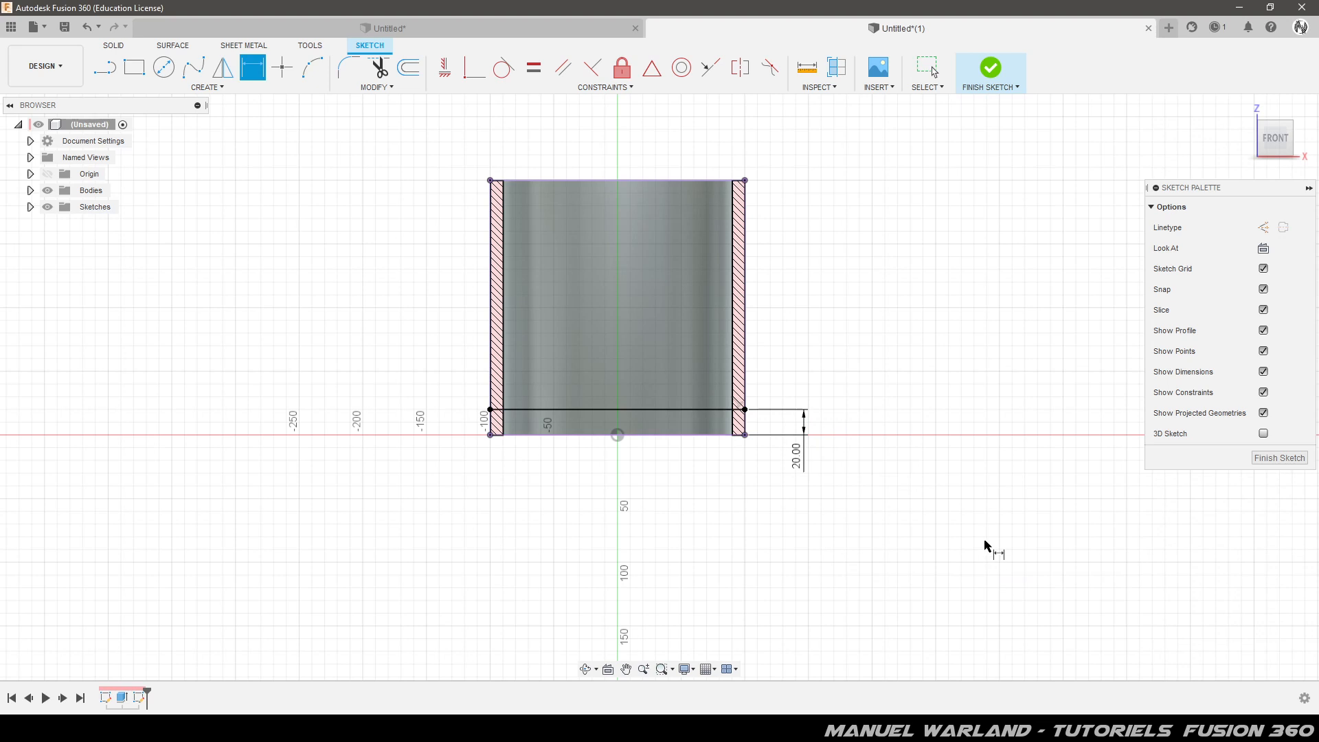
{"action": "scroll", "coordinate": [755, 474], "scroll_direction": "up", "scroll_amount": 5}
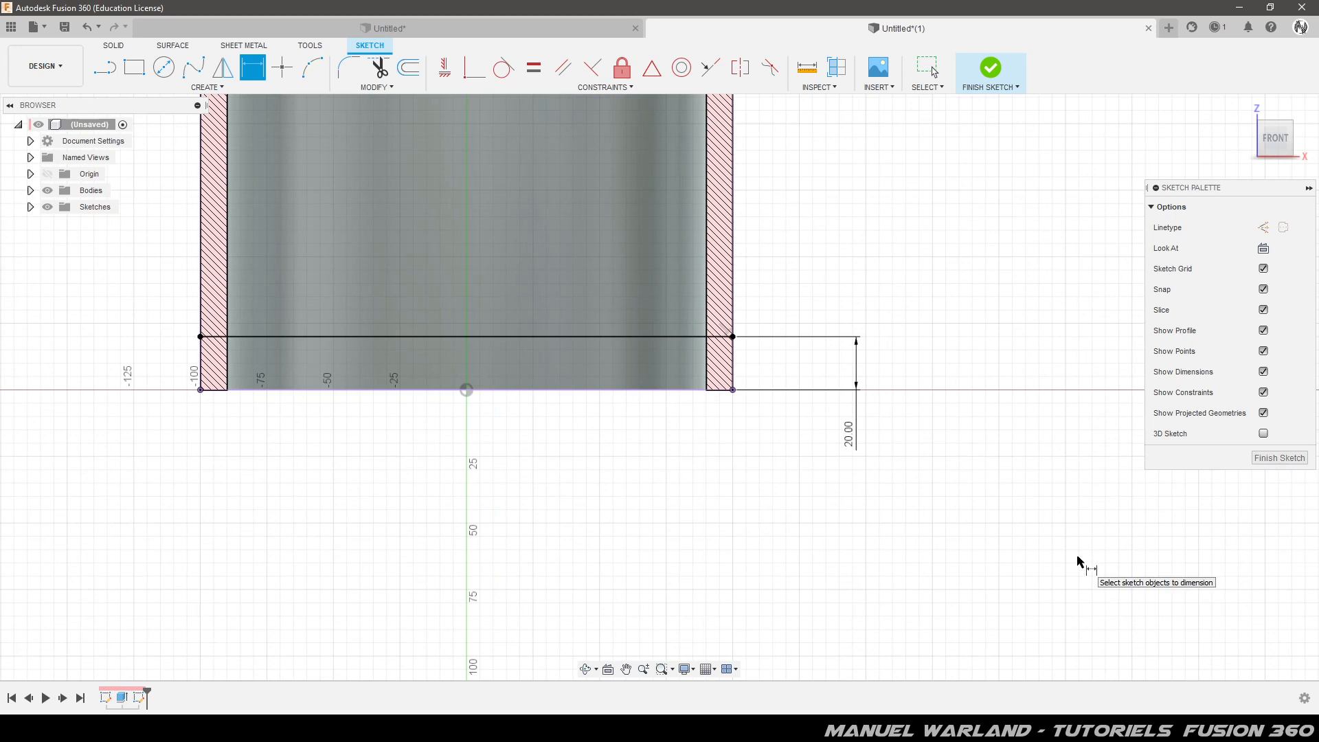
Step: Draw a 200 mm vertical line from the origin to the midpoint of the outline's upper edge and convert it to construction geometry
{"action": "scroll", "coordinate": [1077, 561], "scroll_direction": "down", "scroll_amount": 3}
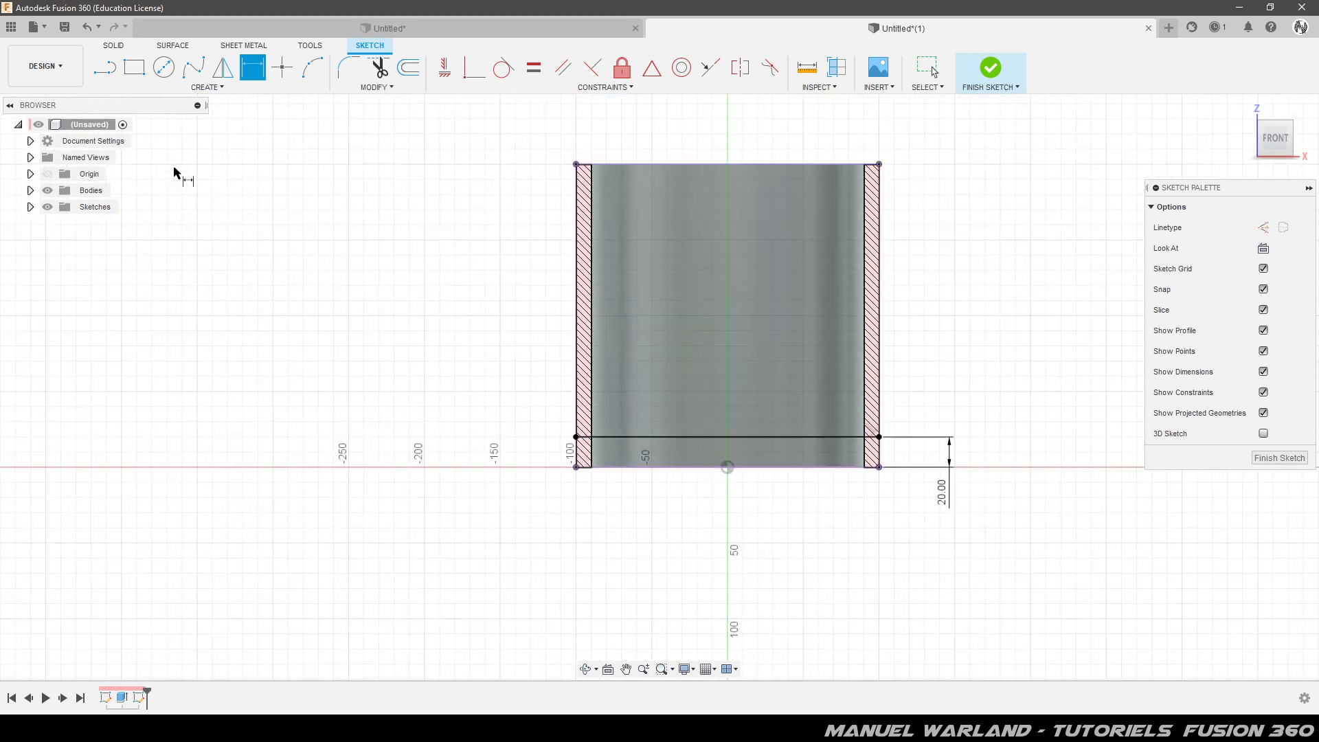
{"action": "left_click", "coordinate": [105, 66]}
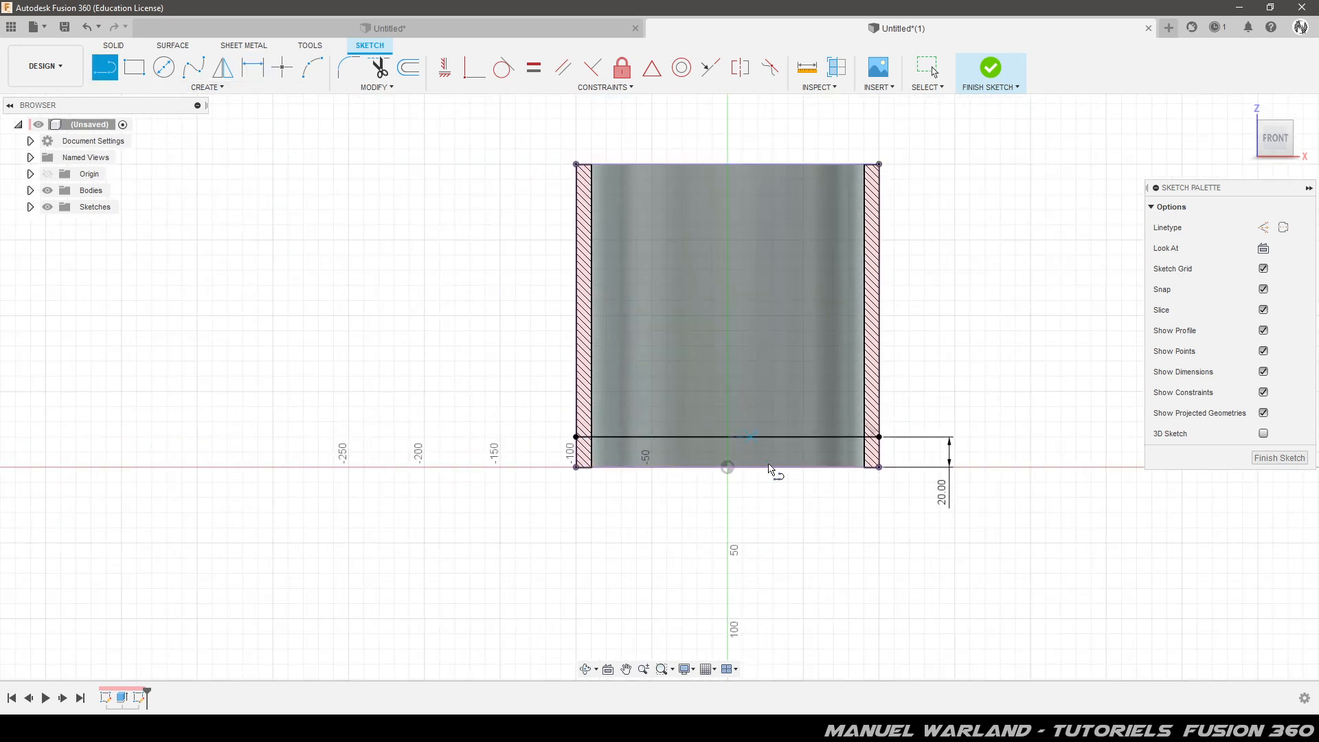
{"action": "left_click", "coordinate": [727, 468]}
{"action": "left_click", "coordinate": [727, 164]}
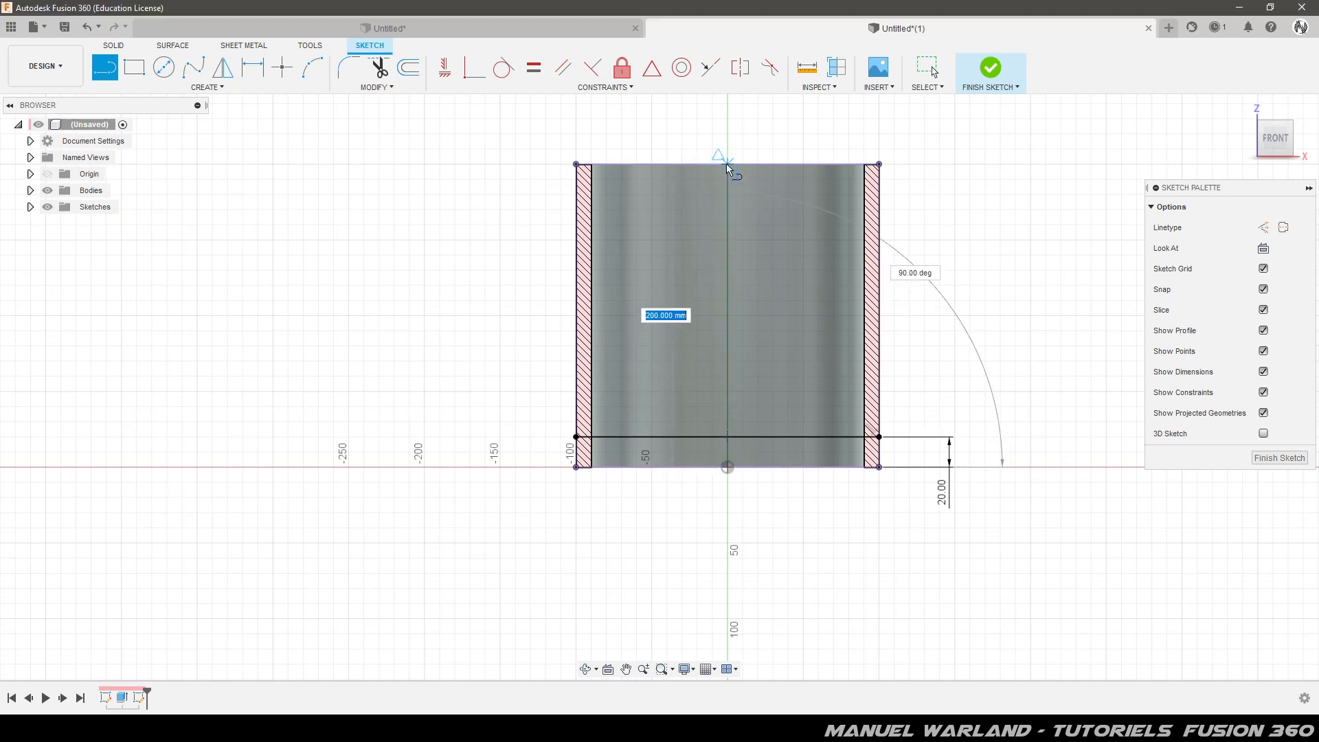
{"action": "key", "text": "Escape"}
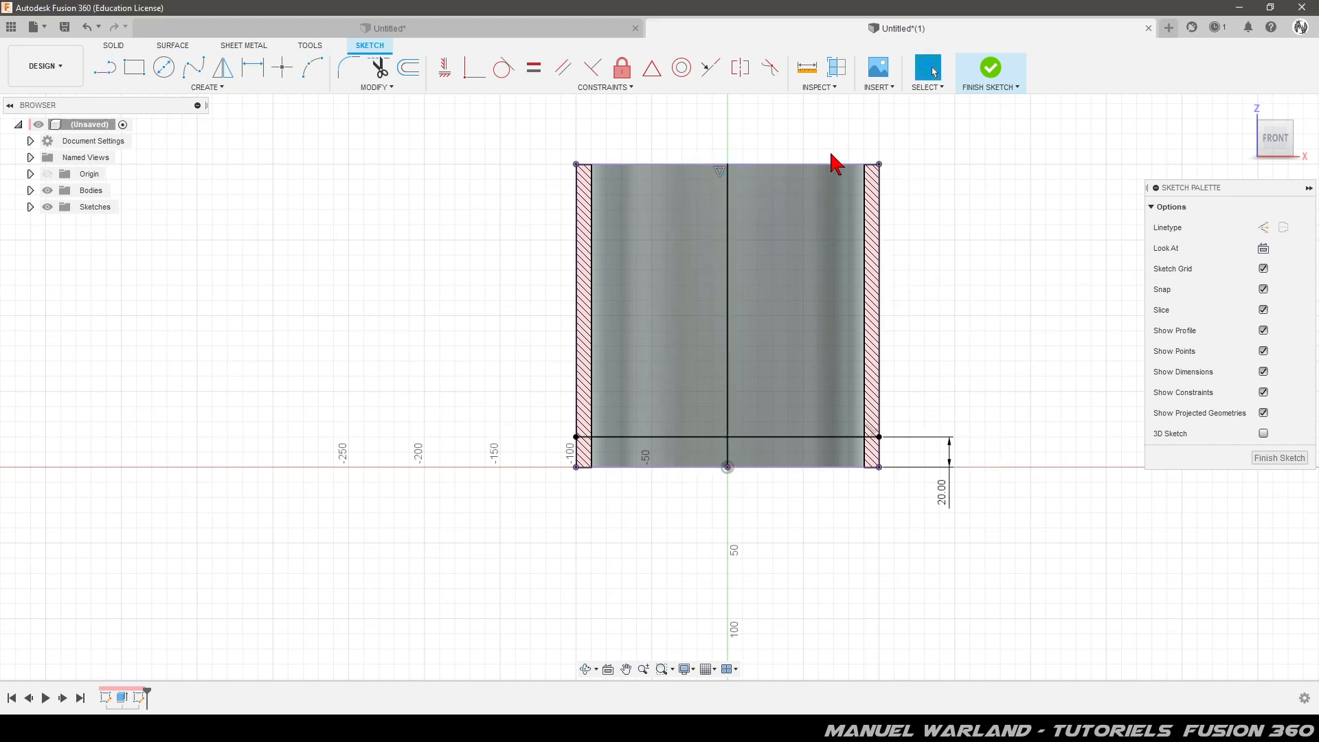
{"action": "left_click", "coordinate": [729, 244]}
{"action": "key", "text": "x"}
{"action": "left_click", "coordinate": [1040, 307]}
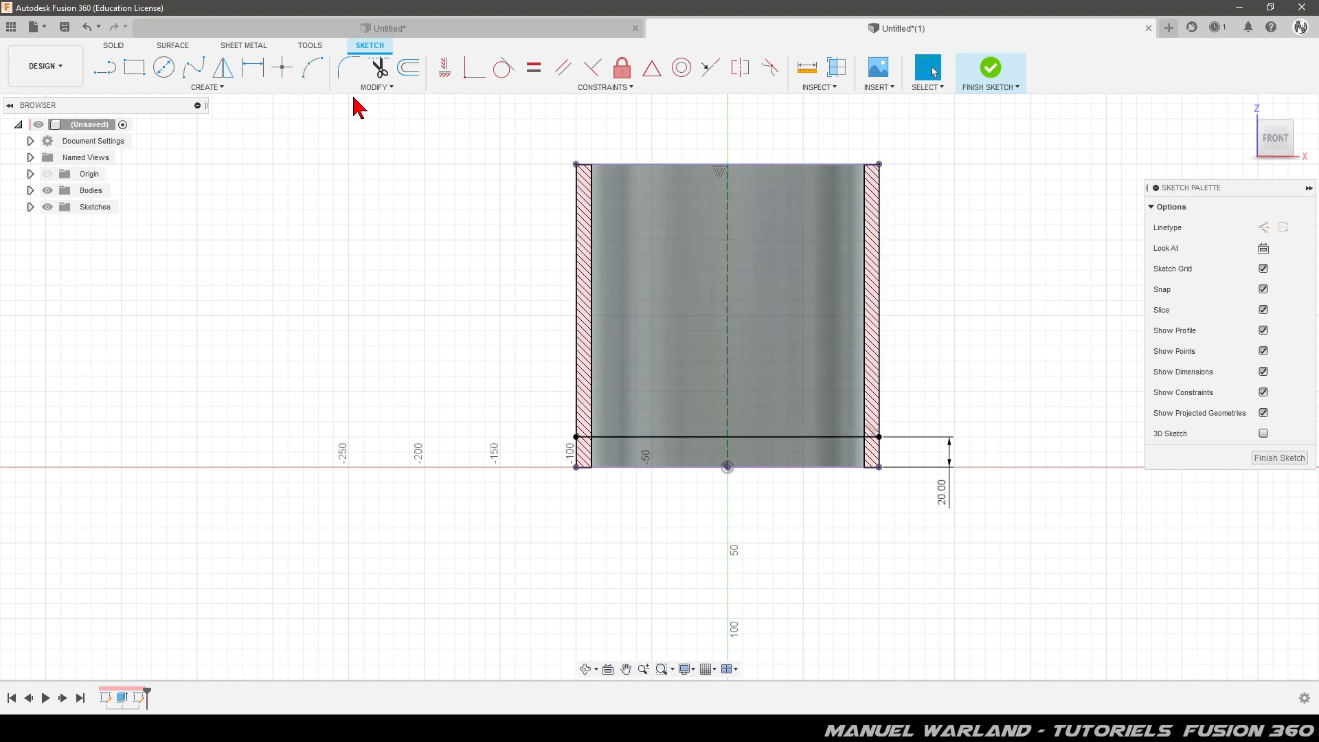
Step: Draw a circle about 80 mm in diameter, centred on the vertical construction line and touching the outline's upper edge
{"action": "left_click", "coordinate": [165, 70]}
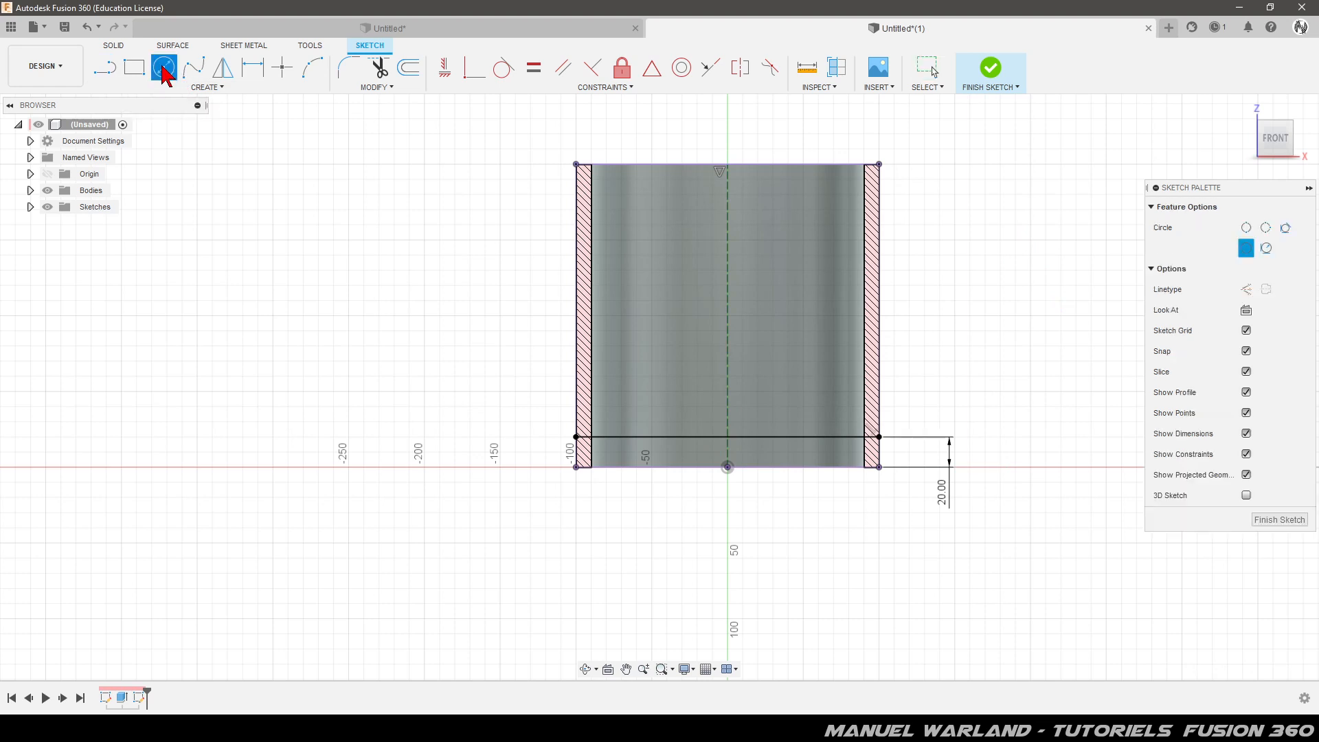
{"action": "left_click", "coordinate": [728, 225]}
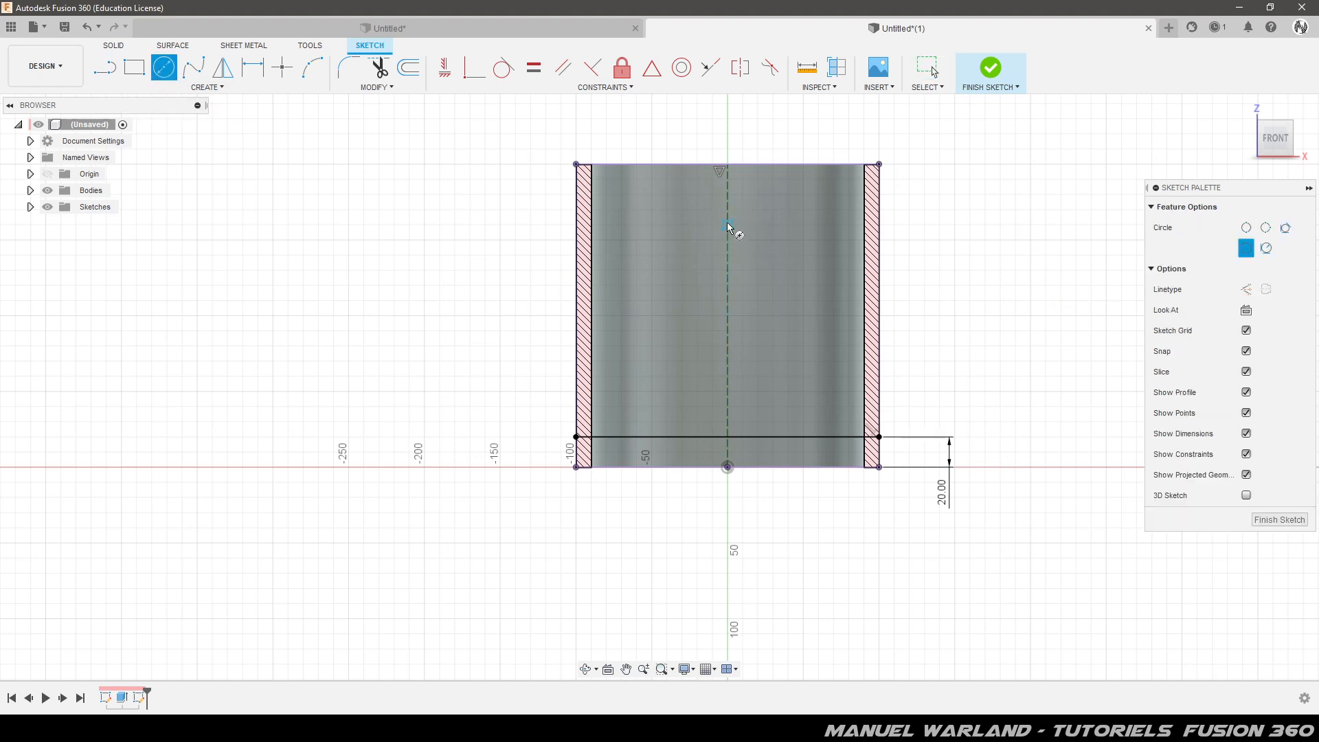
{"action": "left_click", "coordinate": [730, 169]}
{"action": "key", "text": "Escape"}
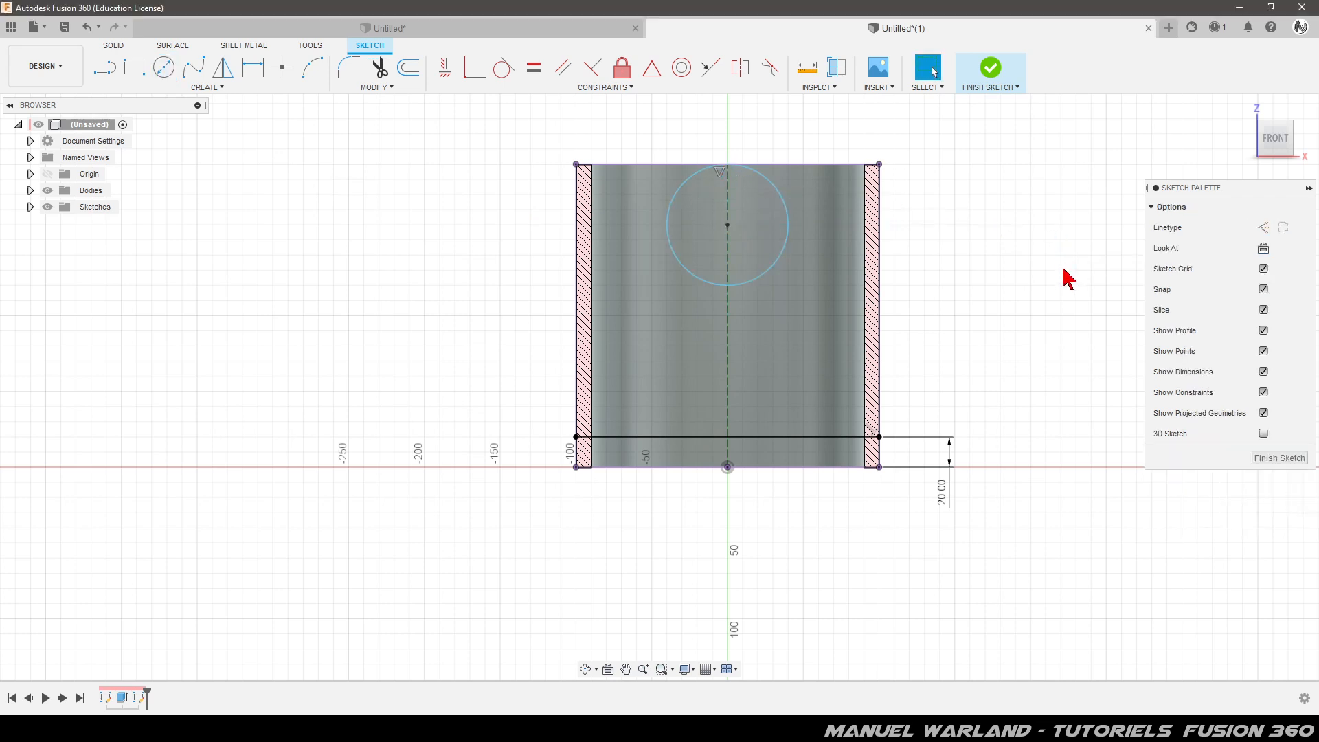
Step: Dimension the circle's diameter at 90 mm
{"action": "key", "text": "d"}
{"action": "left_click", "coordinate": [787, 207]}
{"action": "left_click", "coordinate": [803, 143]}
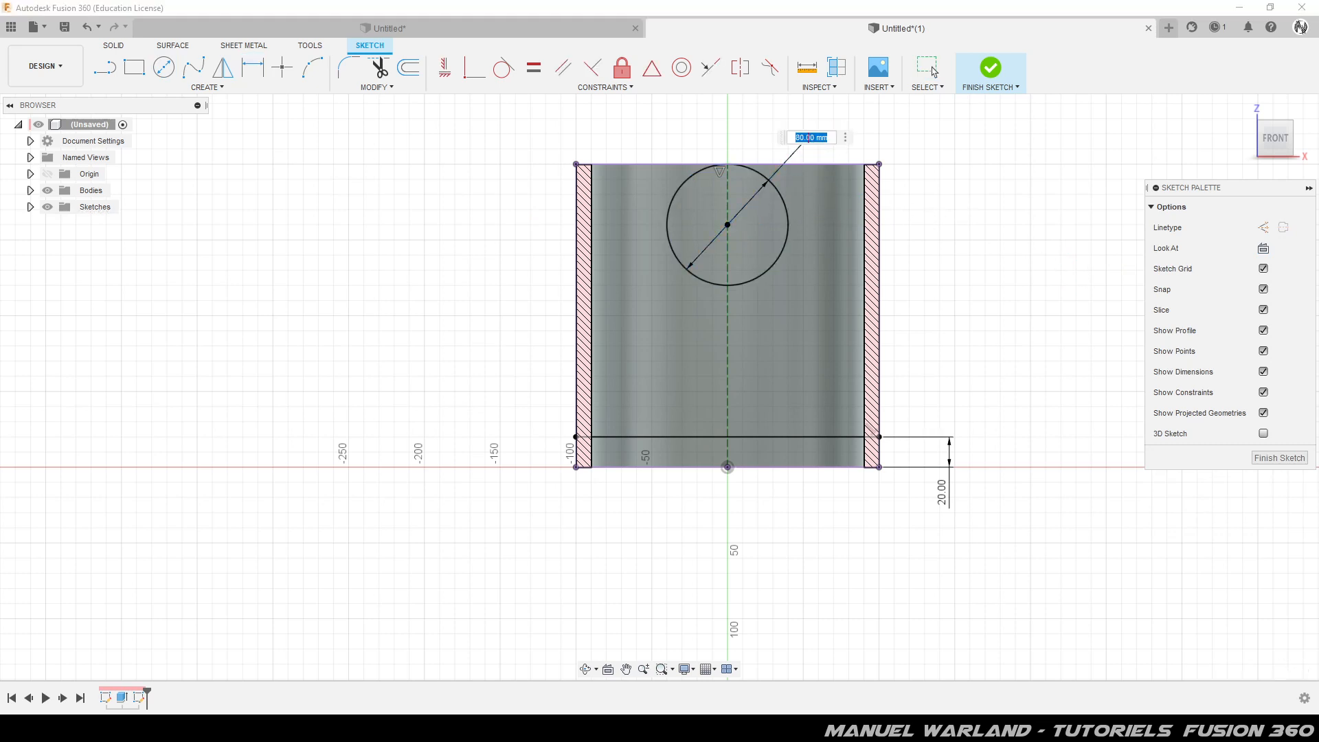
{"action": "type", "text": "90"}
{"action": "key", "text": "Return"}
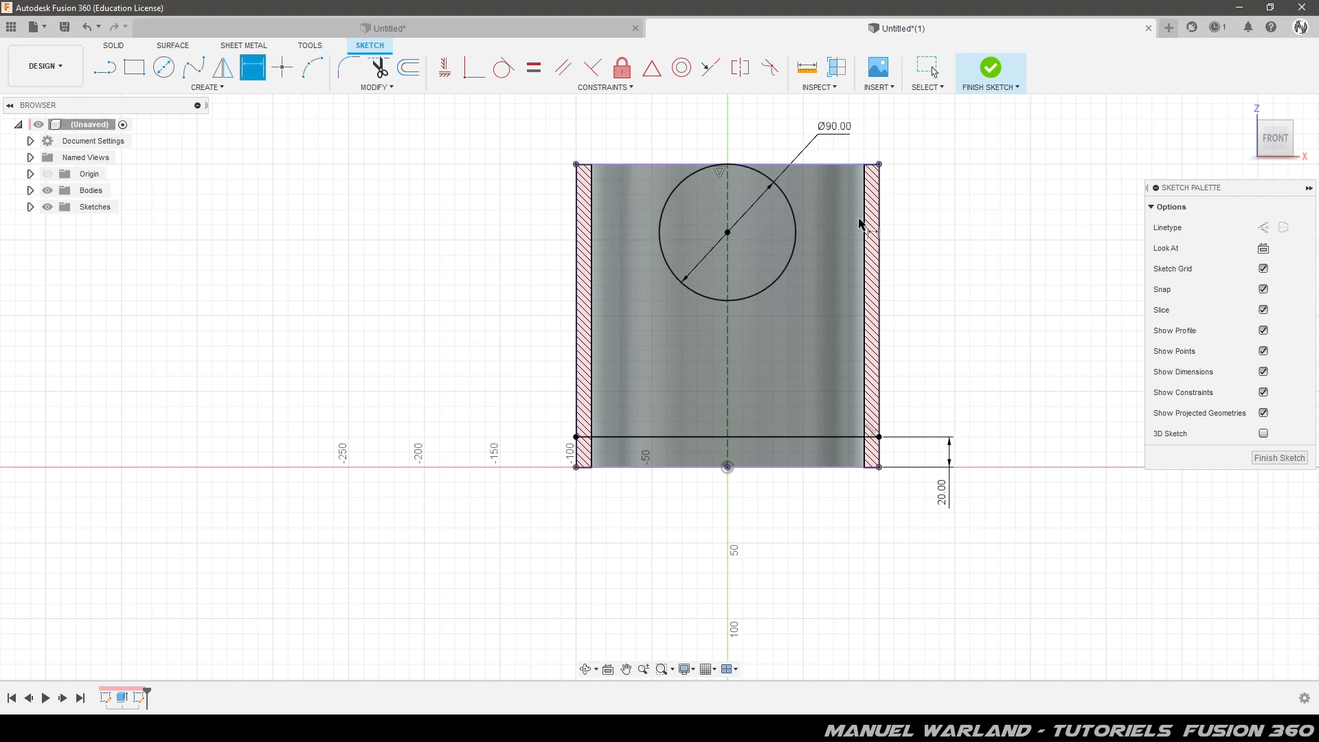
Step: Draw a second circle about 73 mm in diameter, between the construction line and the right tube wall, above the horizontal line
{"action": "left_click", "coordinate": [165, 68]}
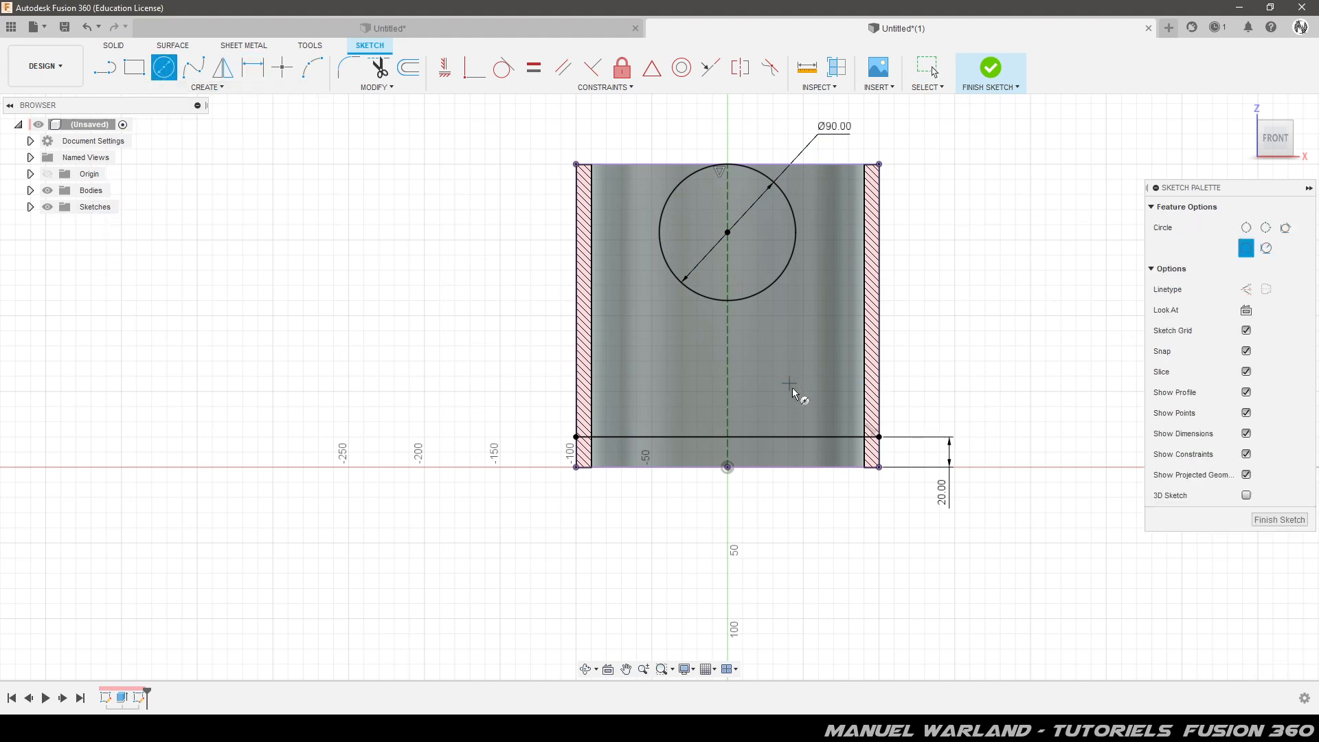
{"action": "left_click", "coordinate": [808, 365]}
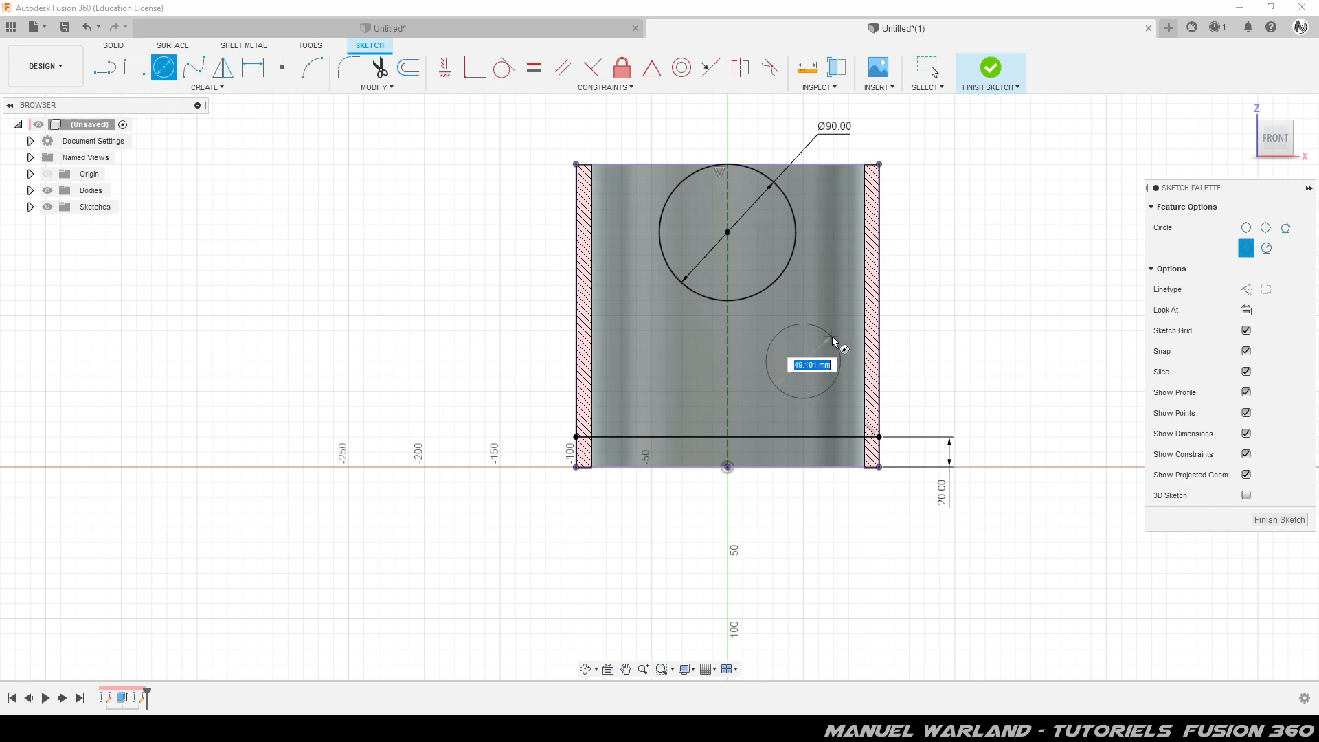
{"action": "left_click", "coordinate": [844, 329]}
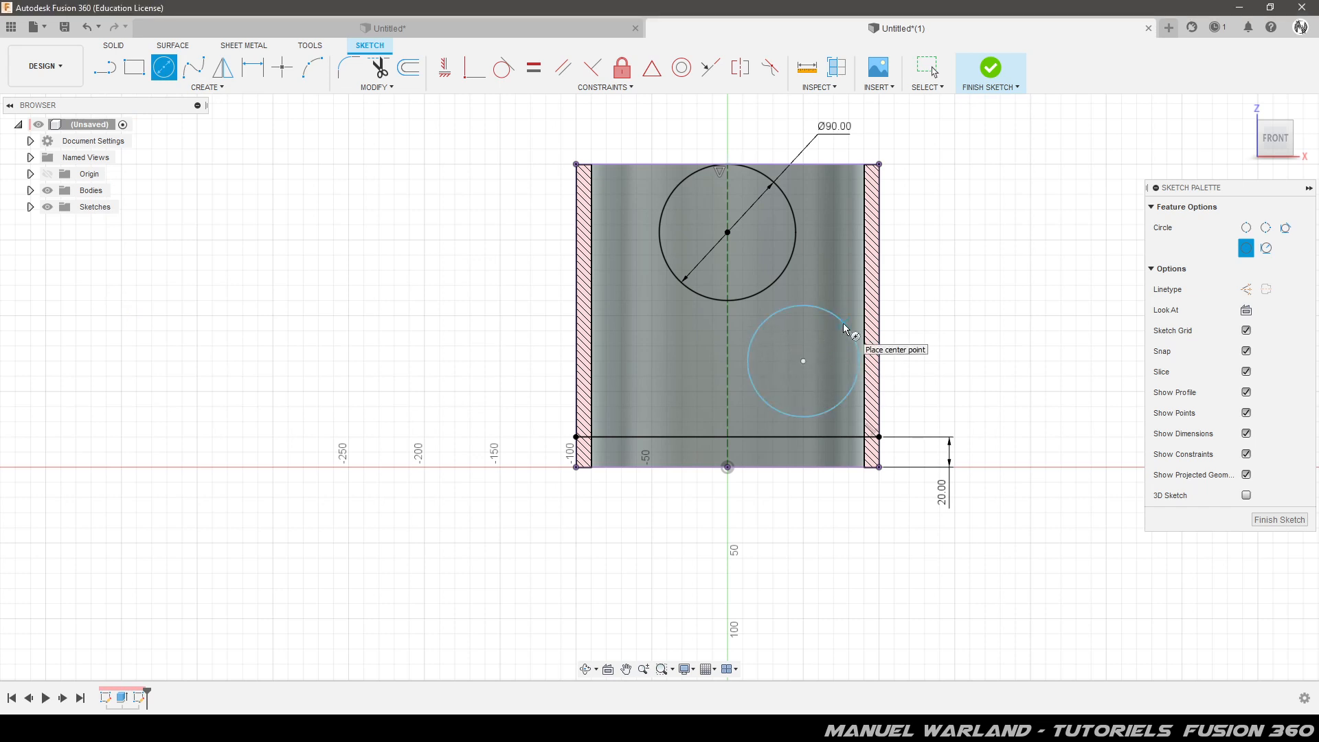
{"action": "key", "text": "Escape"}
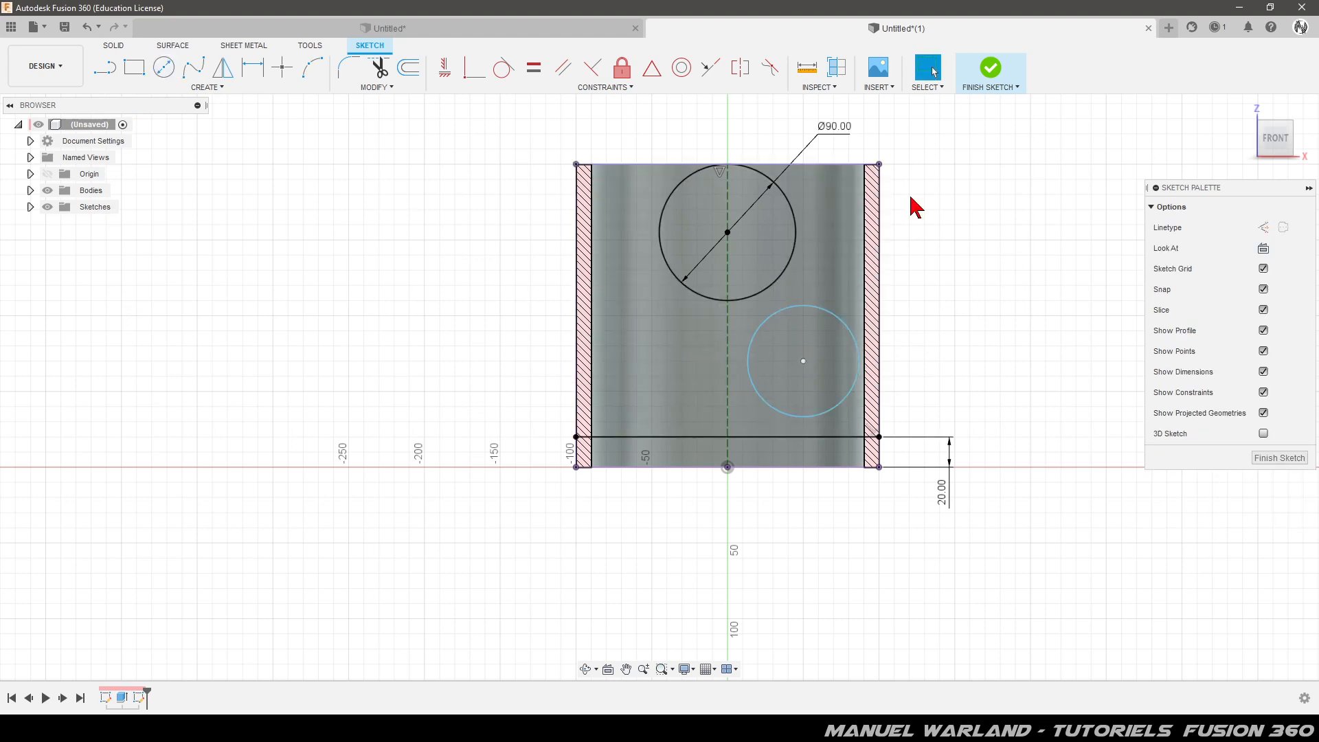
Step: Constrain the second circle's centre vertically in line with the lower-right corner of the projected outline
{"action": "left_click", "coordinate": [446, 71]}
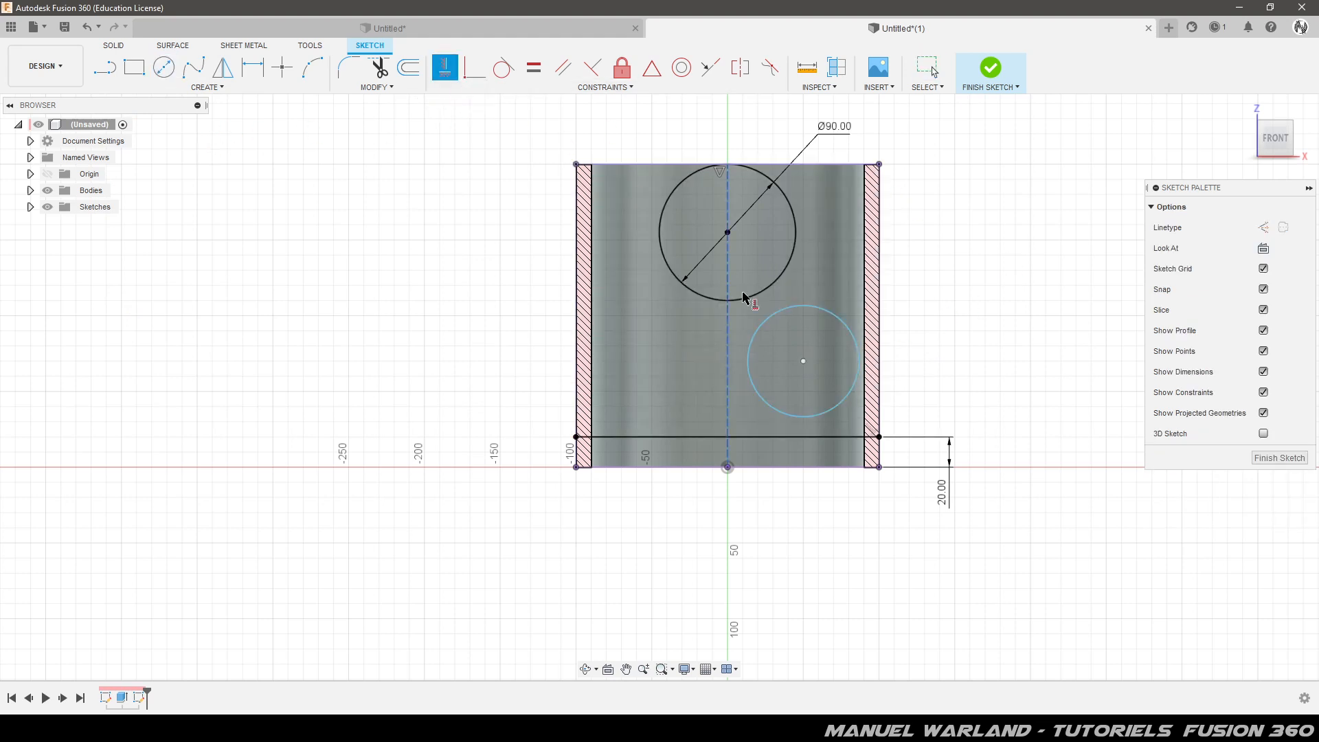
{"action": "left_click", "coordinate": [804, 362]}
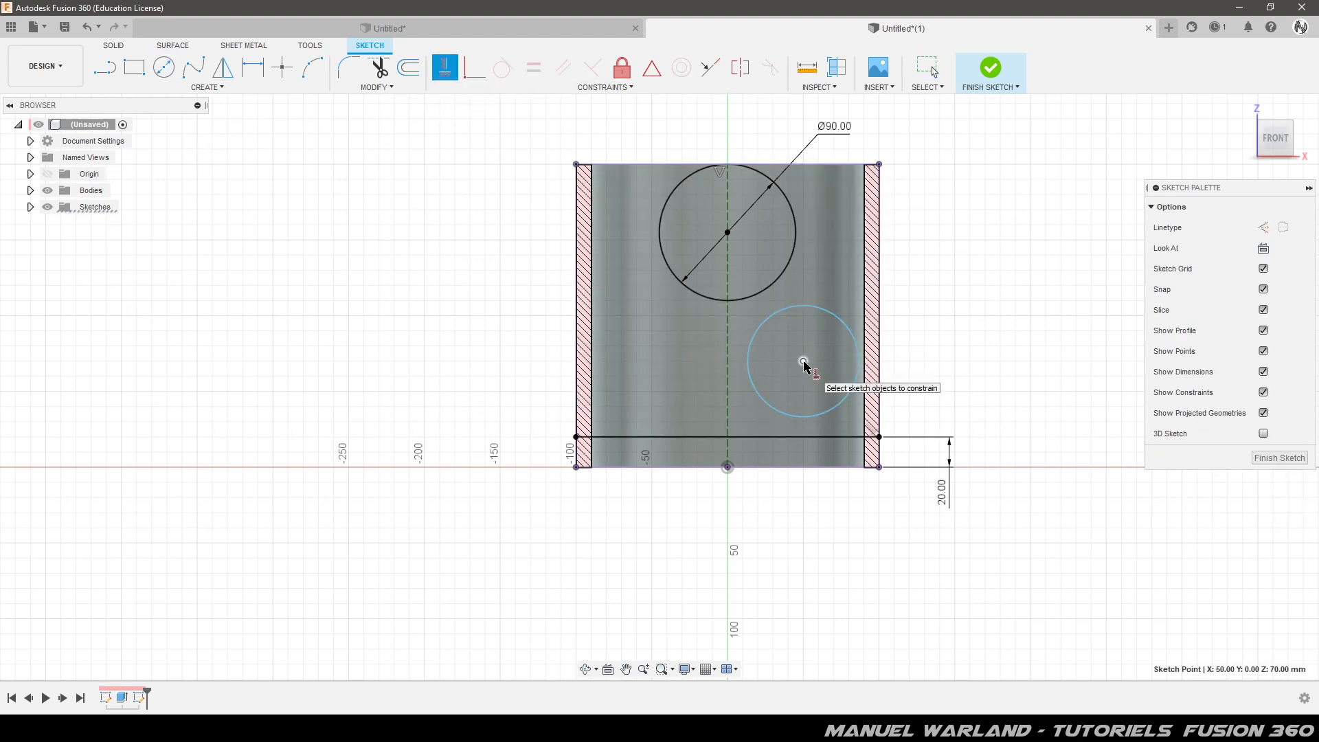
{"action": "left_click", "coordinate": [881, 470]}
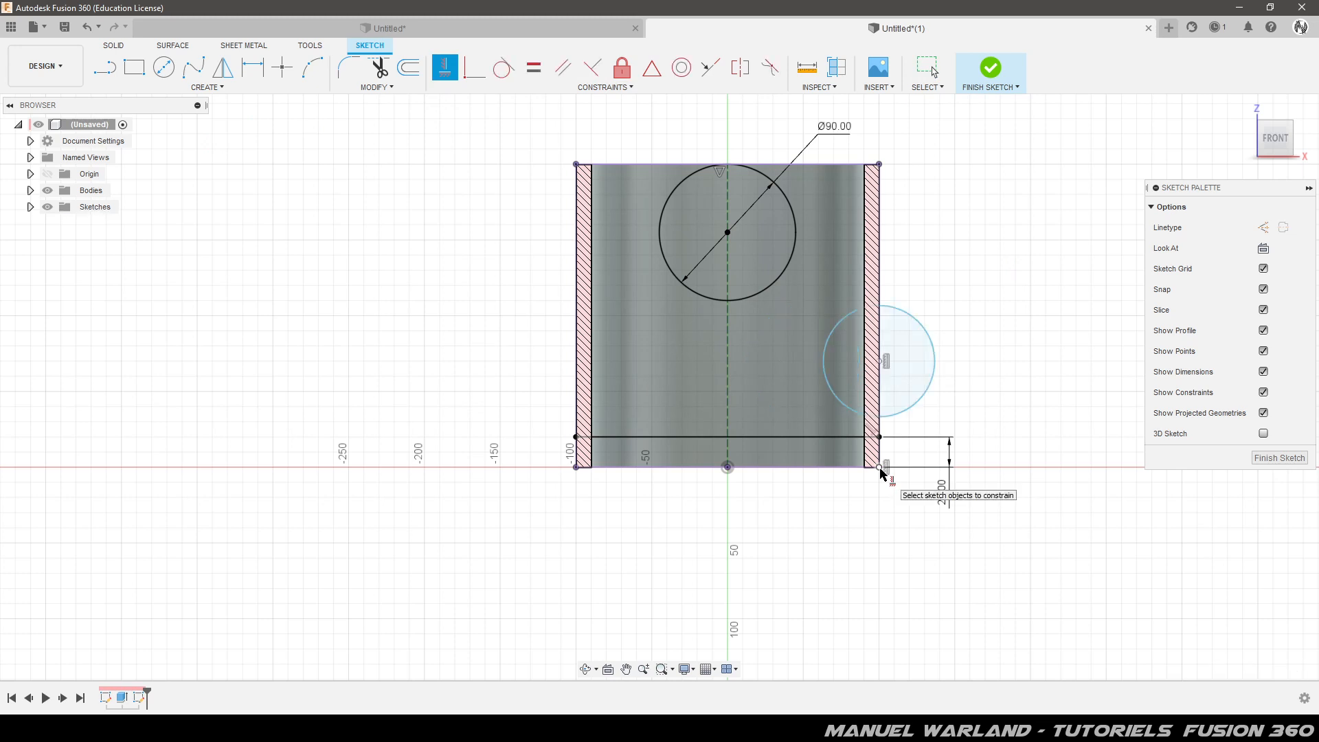
Step: Make the second circle tangent to the horizontal line and to the 90 mm circle
{"action": "left_click", "coordinate": [506, 68]}
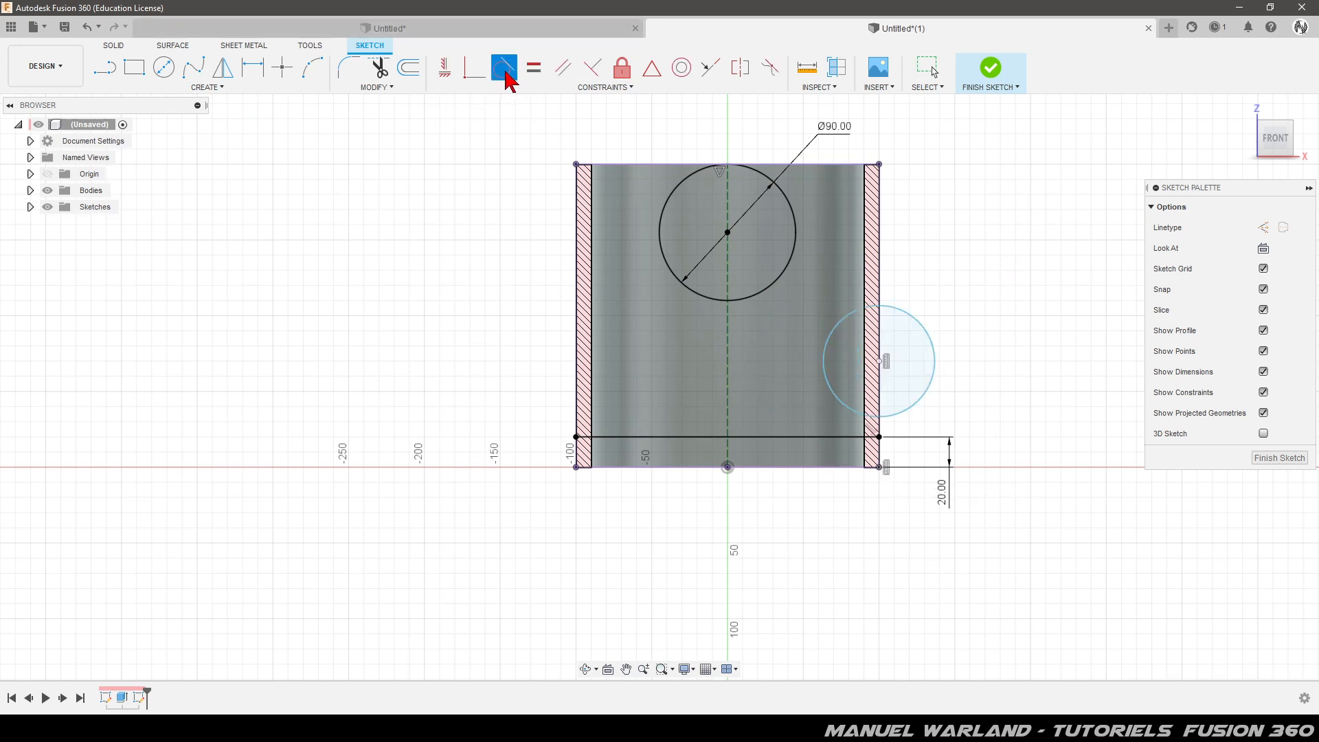
{"action": "left_click", "coordinate": [905, 410]}
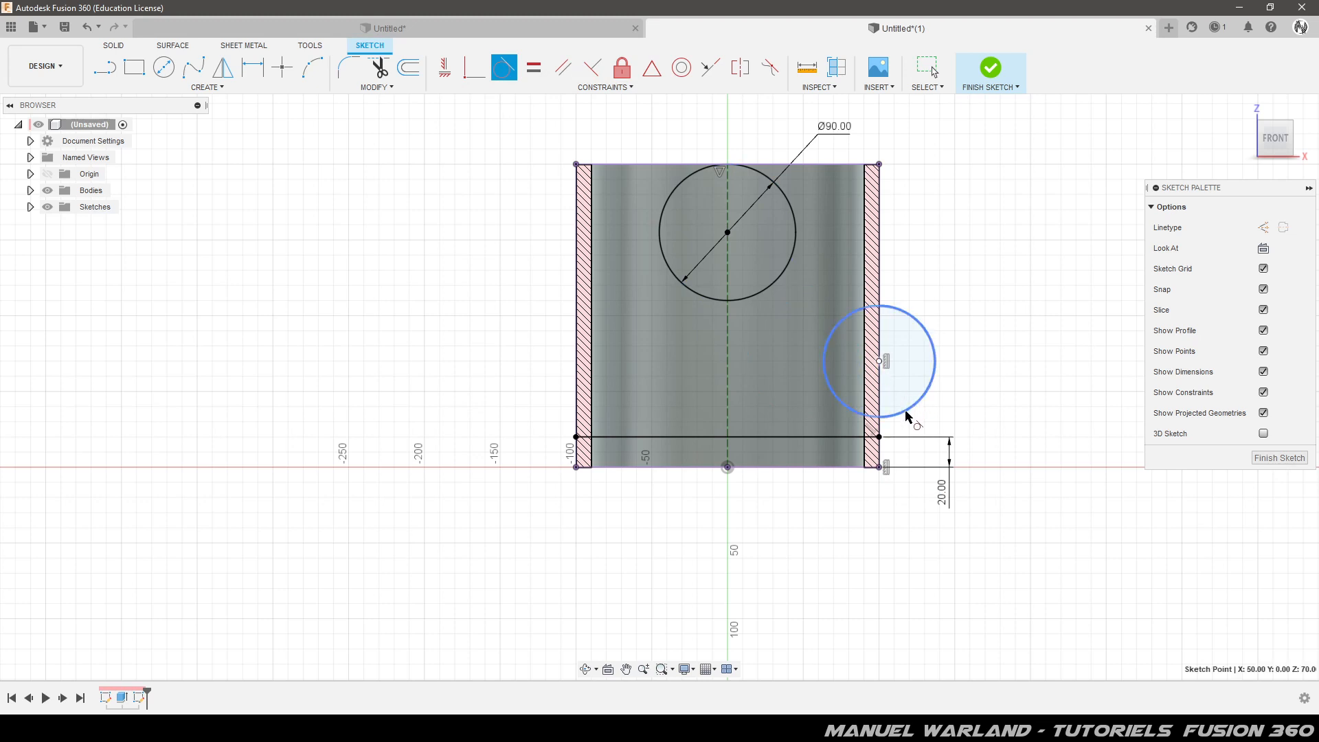
{"action": "left_click", "coordinate": [853, 438]}
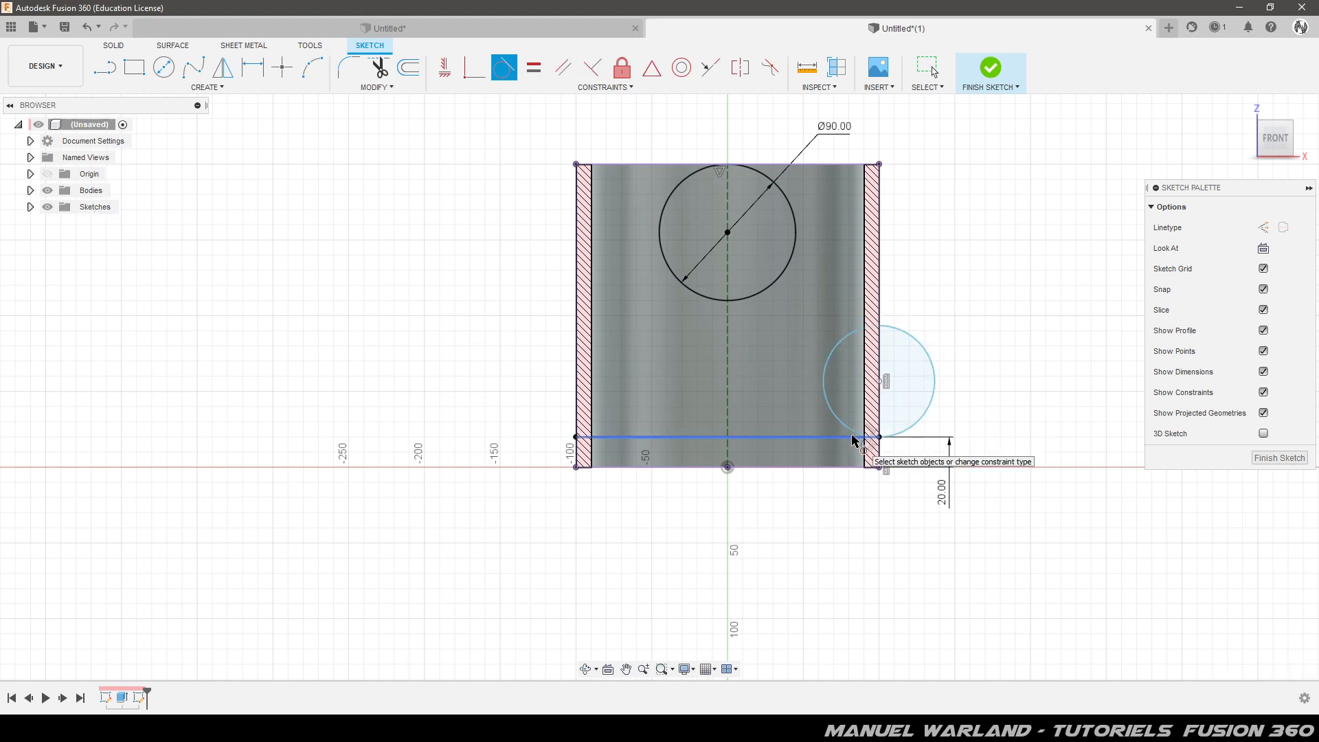
{"action": "left_click", "coordinate": [840, 343]}
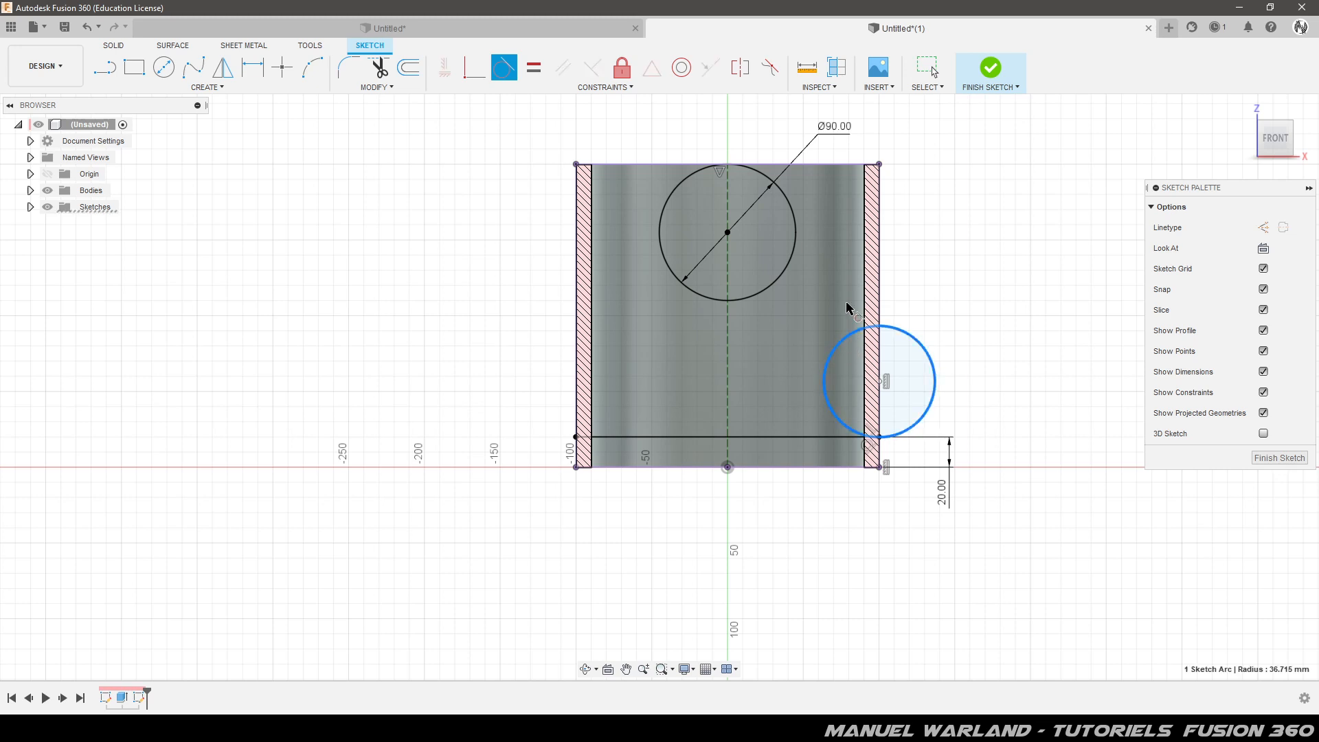
{"action": "left_click", "coordinate": [793, 266]}
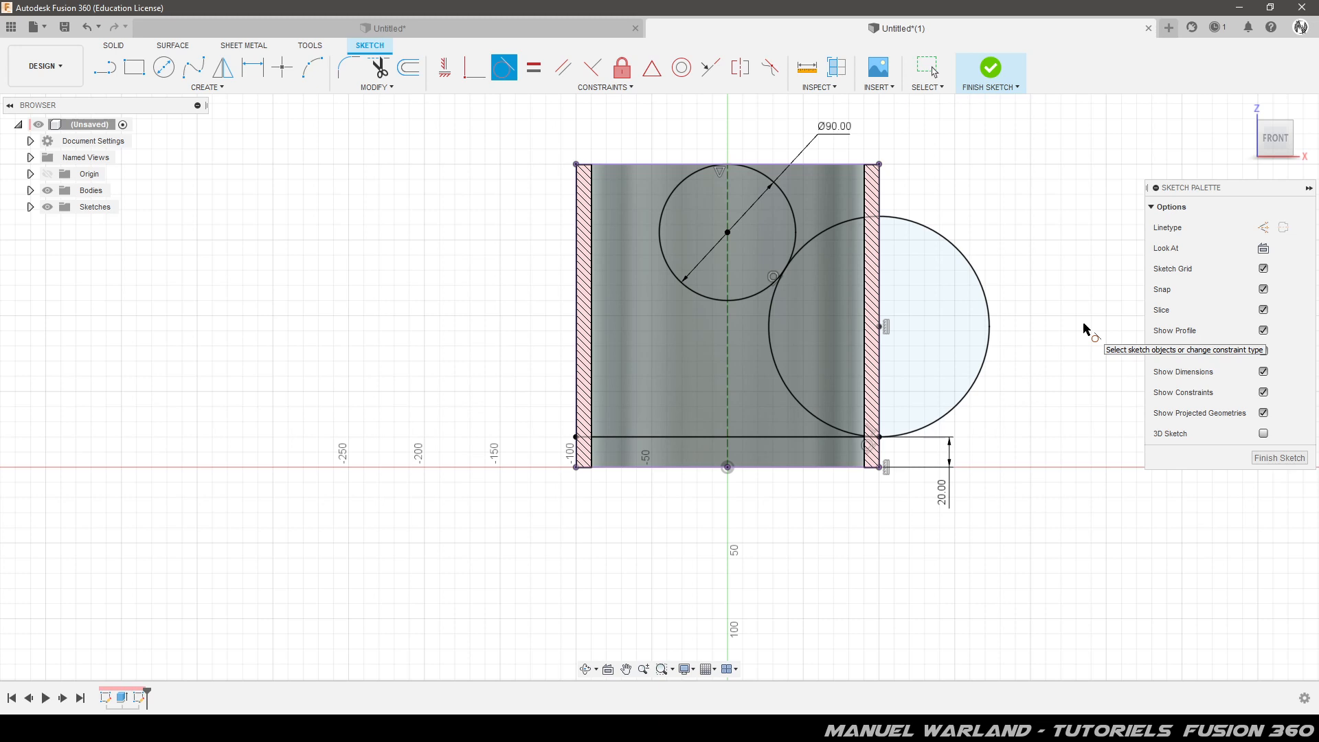
Step: Trim the second circle down to the arc running from the 90 mm circle to the right end of the horizontal line
{"action": "left_click", "coordinate": [381, 68]}
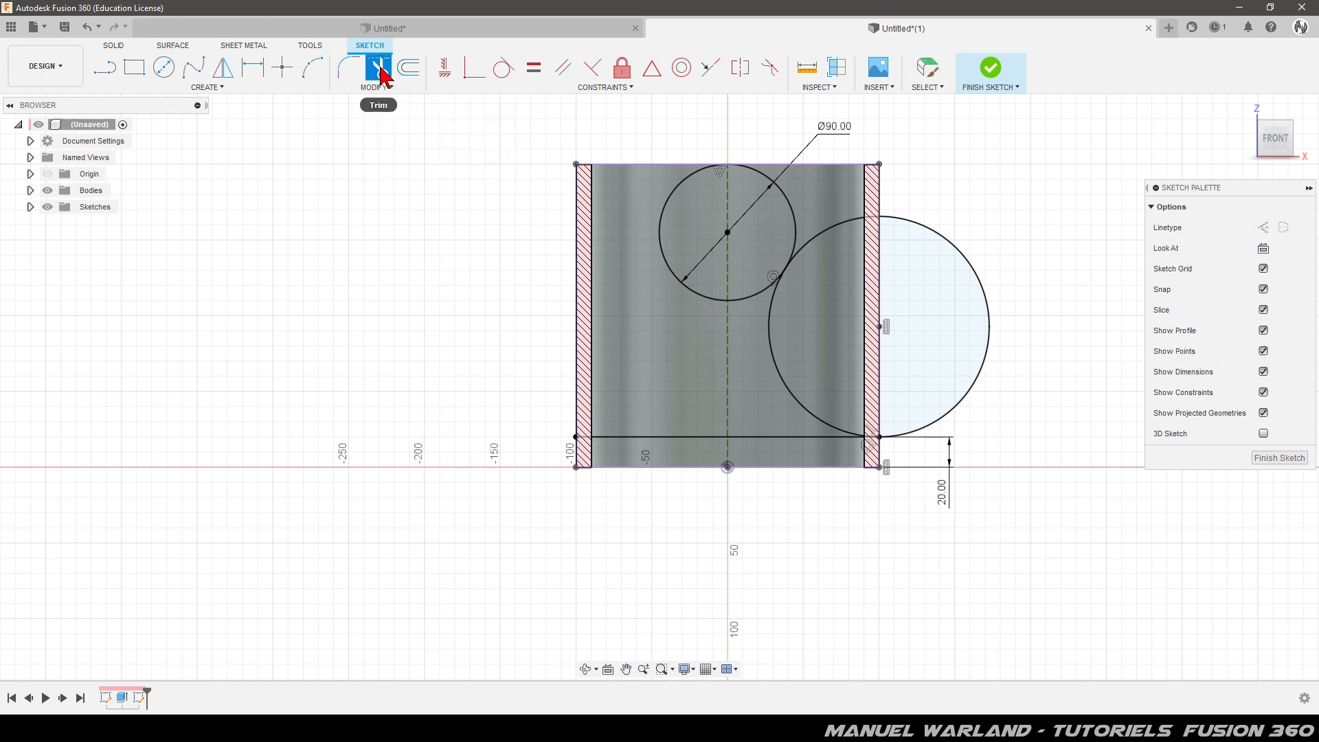
{"action": "left_click", "coordinate": [830, 226]}
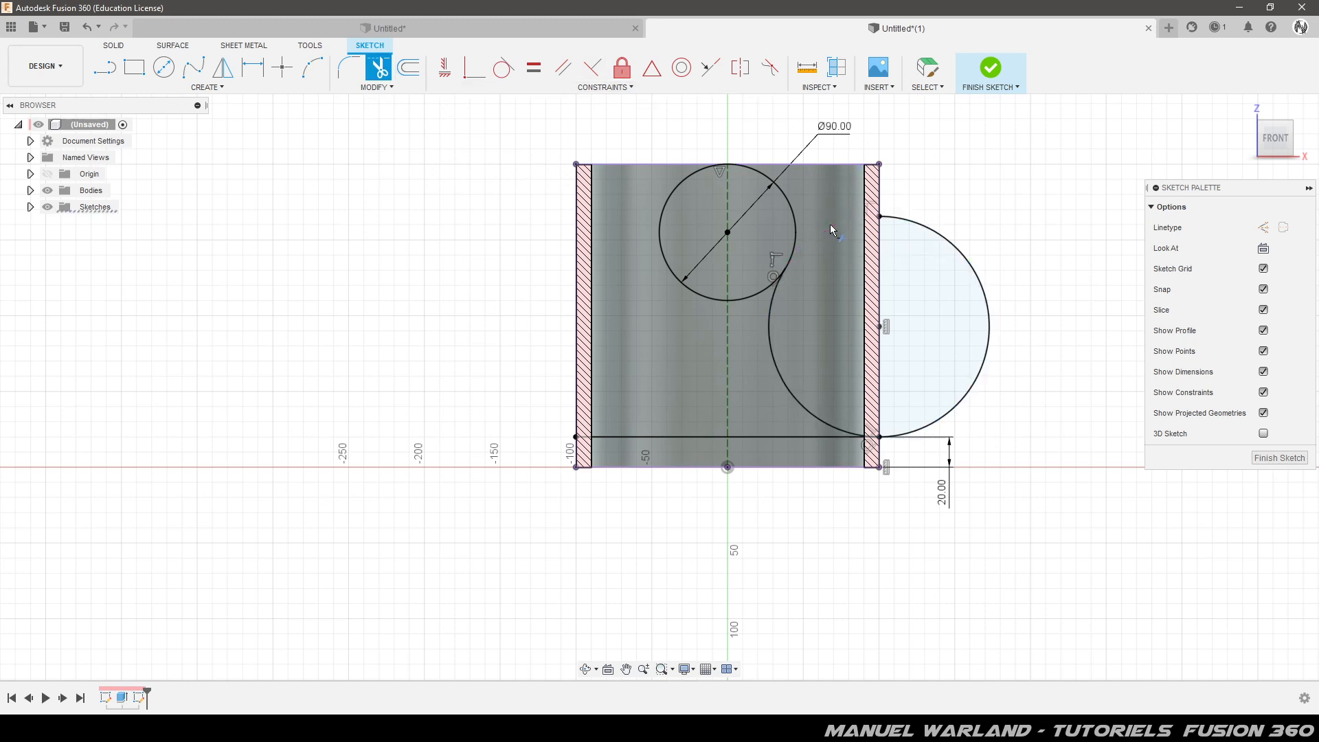
{"action": "left_click", "coordinate": [940, 238]}
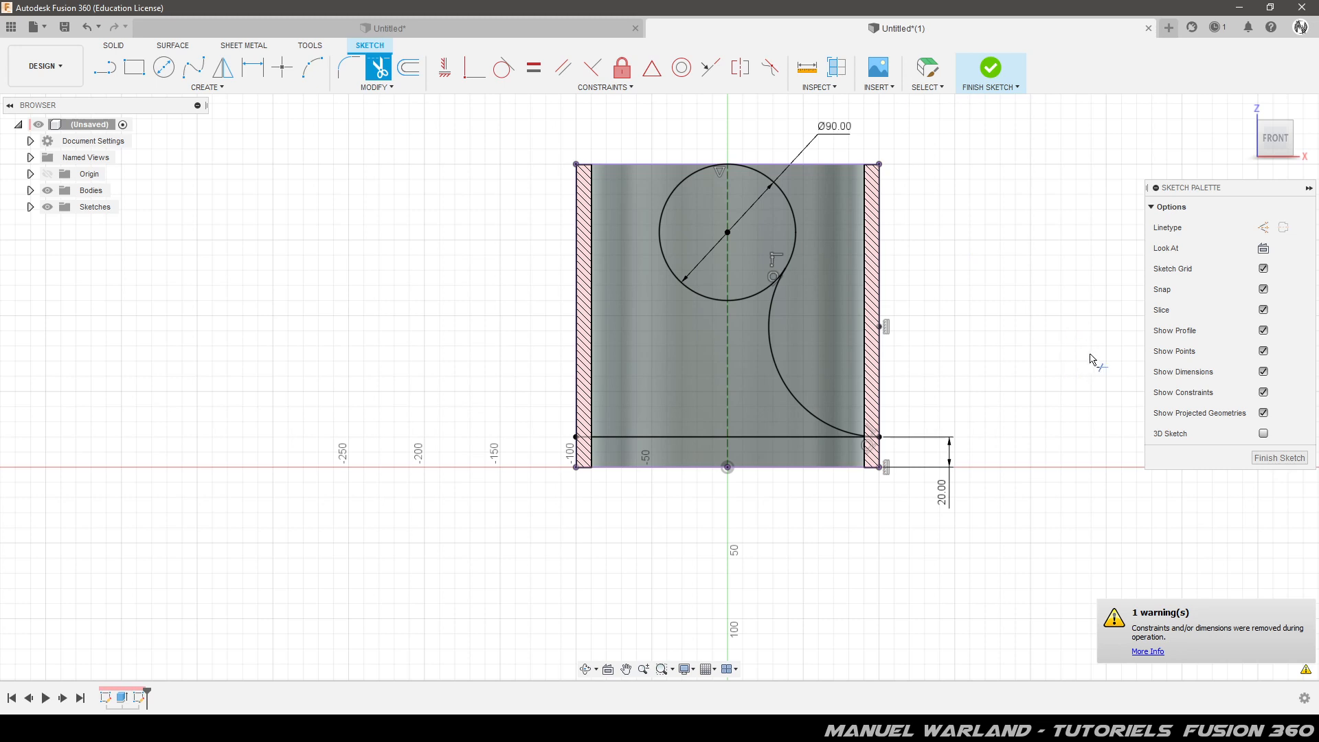
{"action": "key", "text": "Escape"}
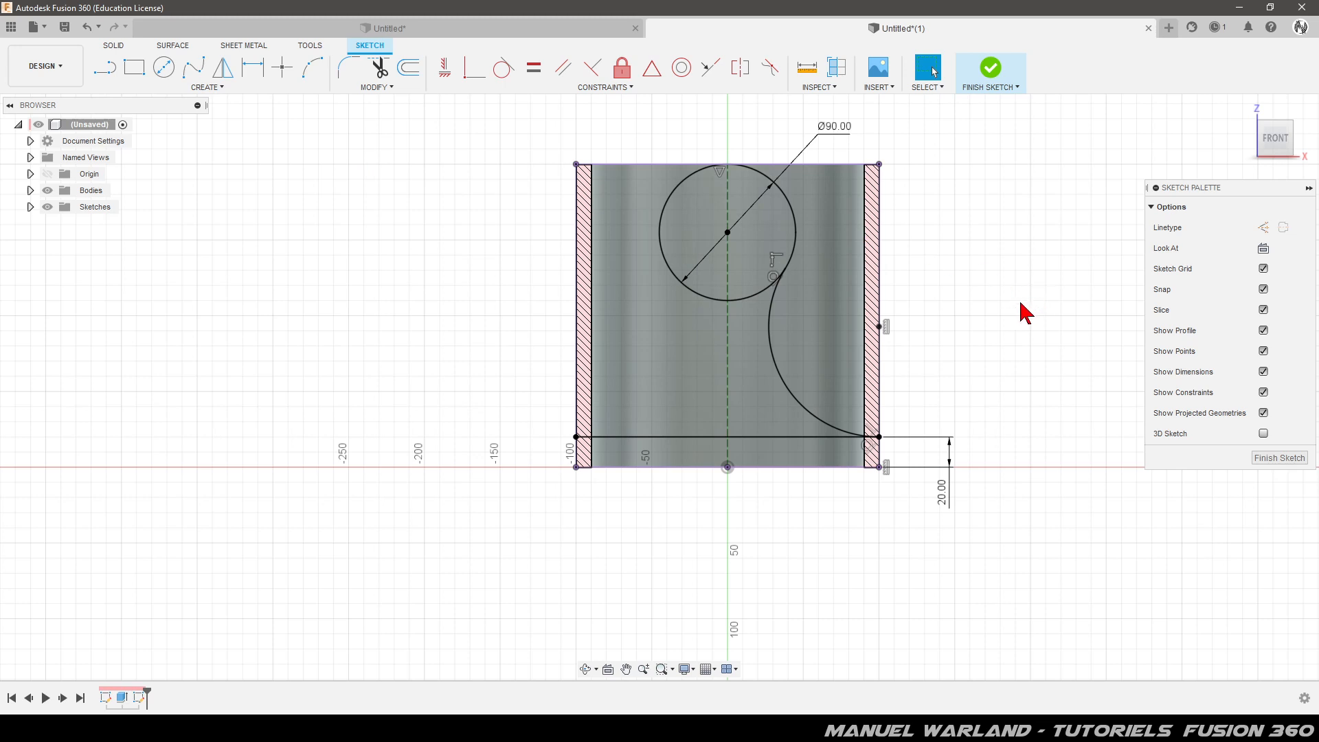
Step: Offset the trimmed arc by 20 mm towards the vertical construction line
{"action": "left_click", "coordinate": [410, 76]}
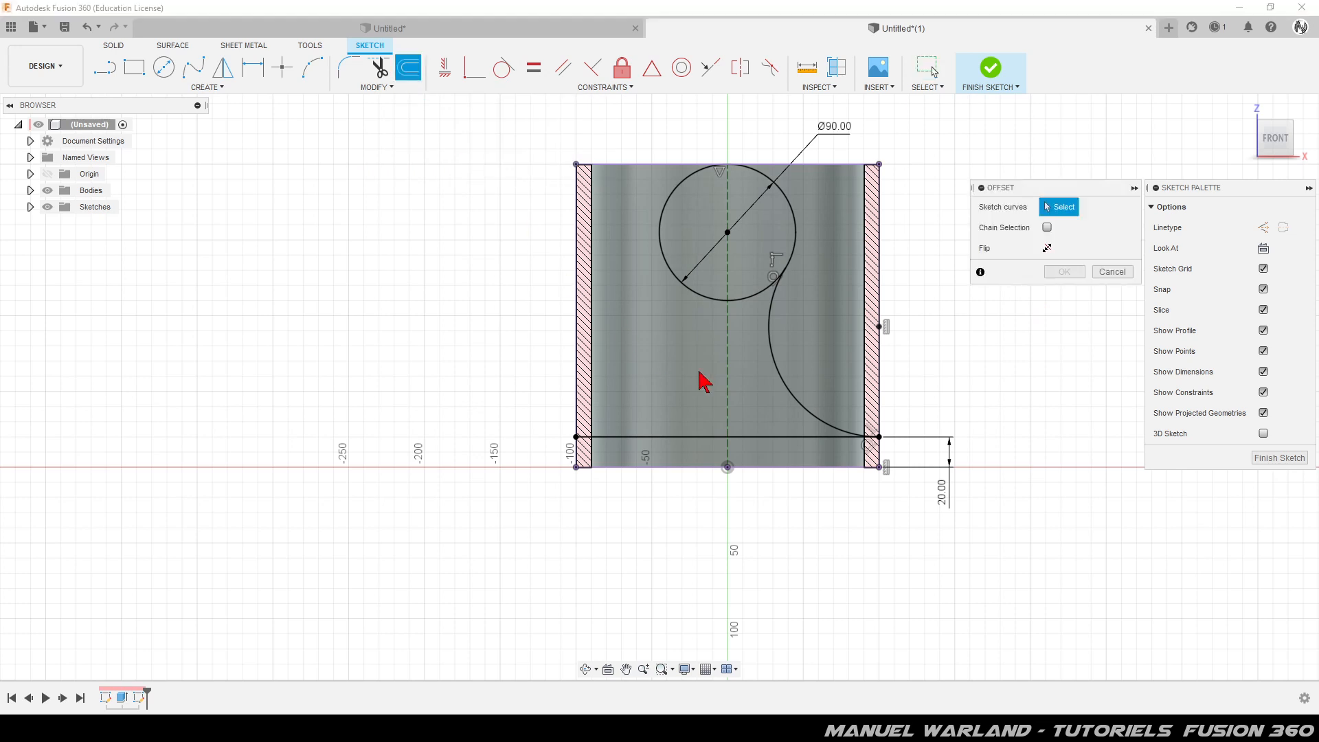
{"action": "left_click", "coordinate": [782, 385]}
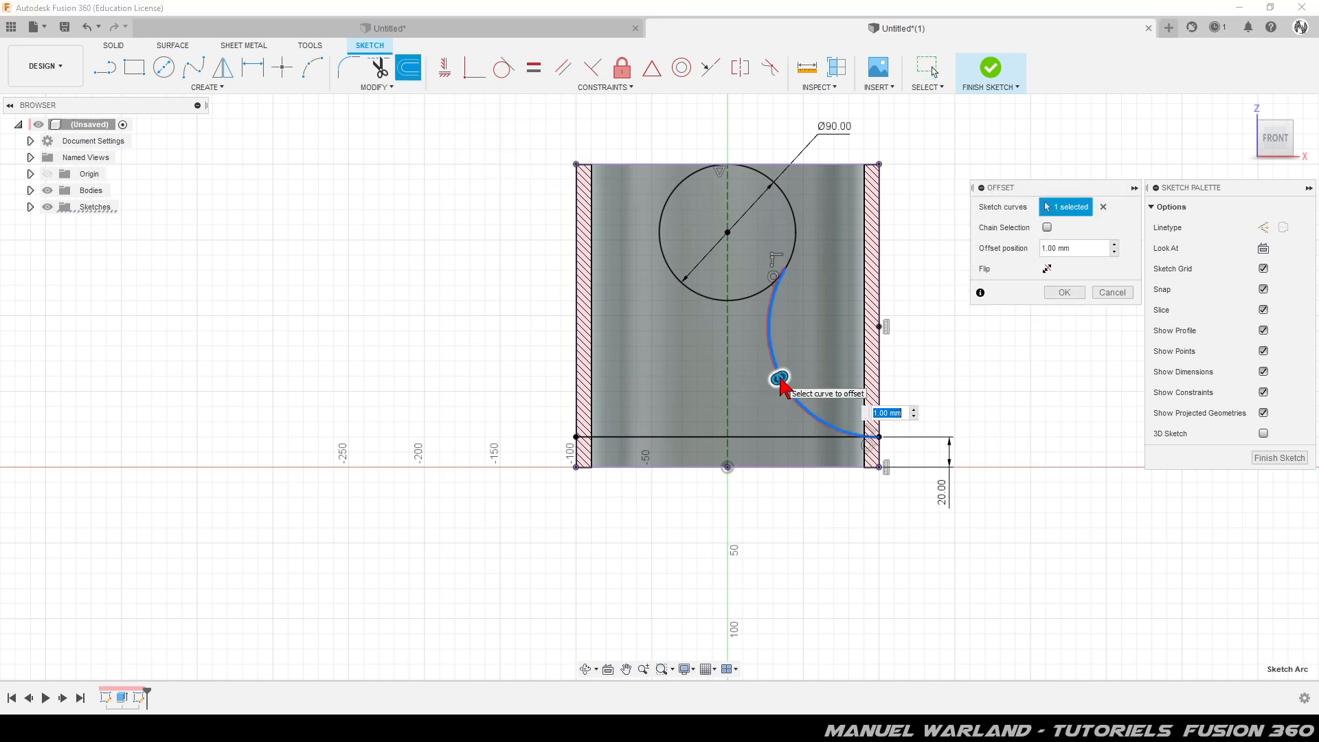
{"action": "type", "text": "20"}
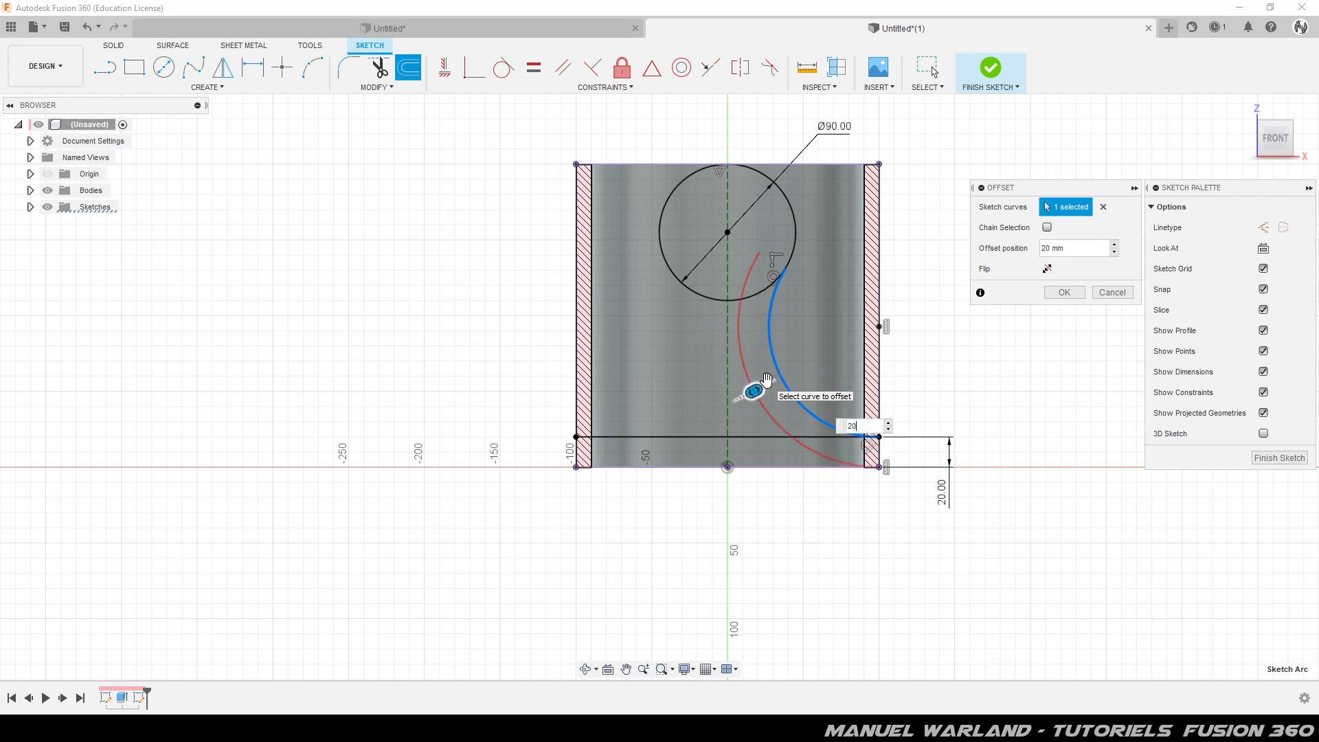
{"action": "key", "text": "Return"}
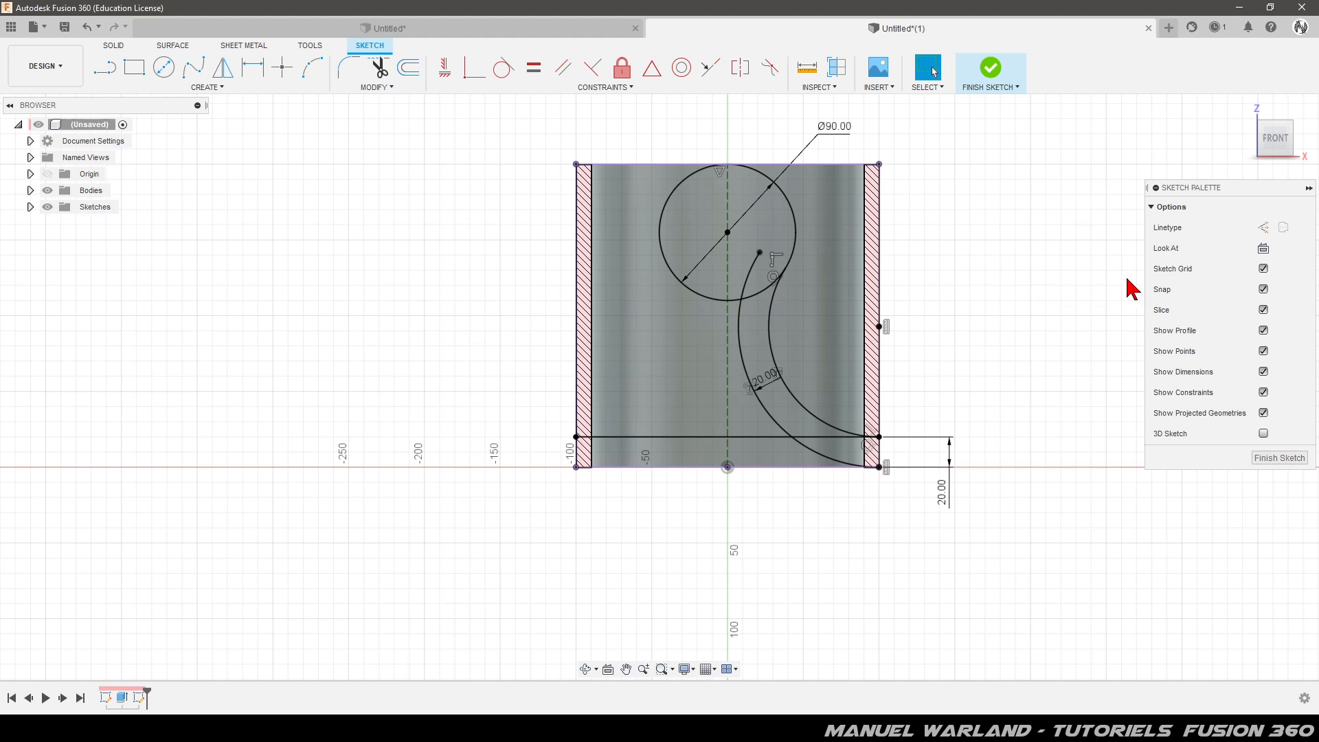
Step: Mirror the two right-hand leg arcs about the vertical construction line
{"action": "left_click", "coordinate": [225, 74]}
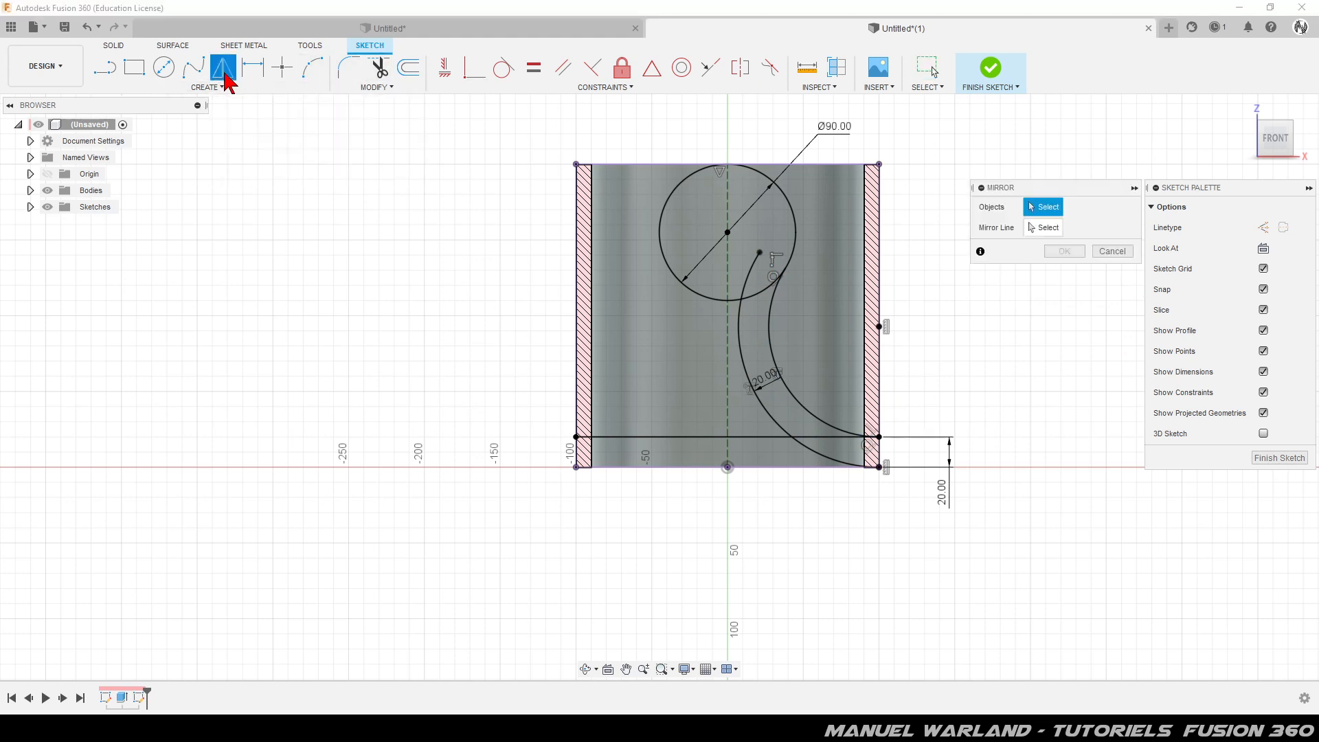
{"action": "left_click", "coordinate": [745, 357]}
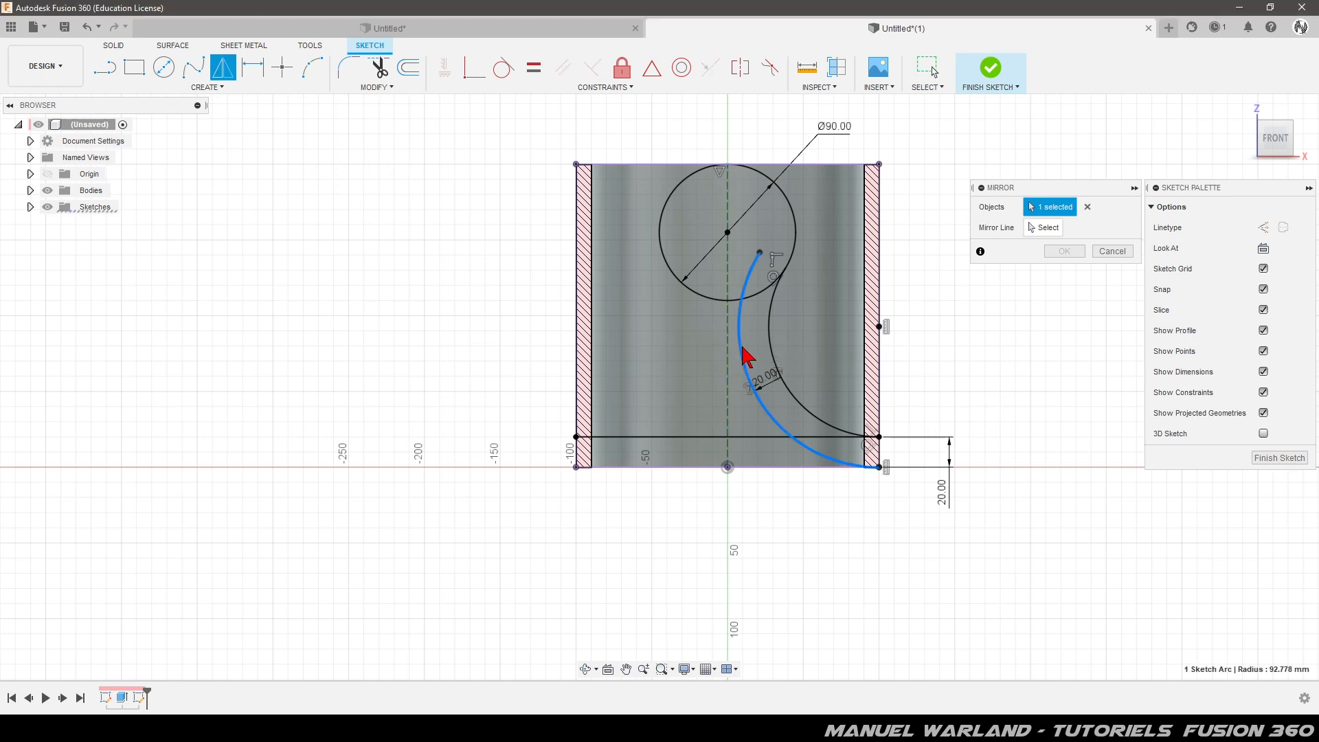
{"action": "left_click", "coordinate": [773, 353]}
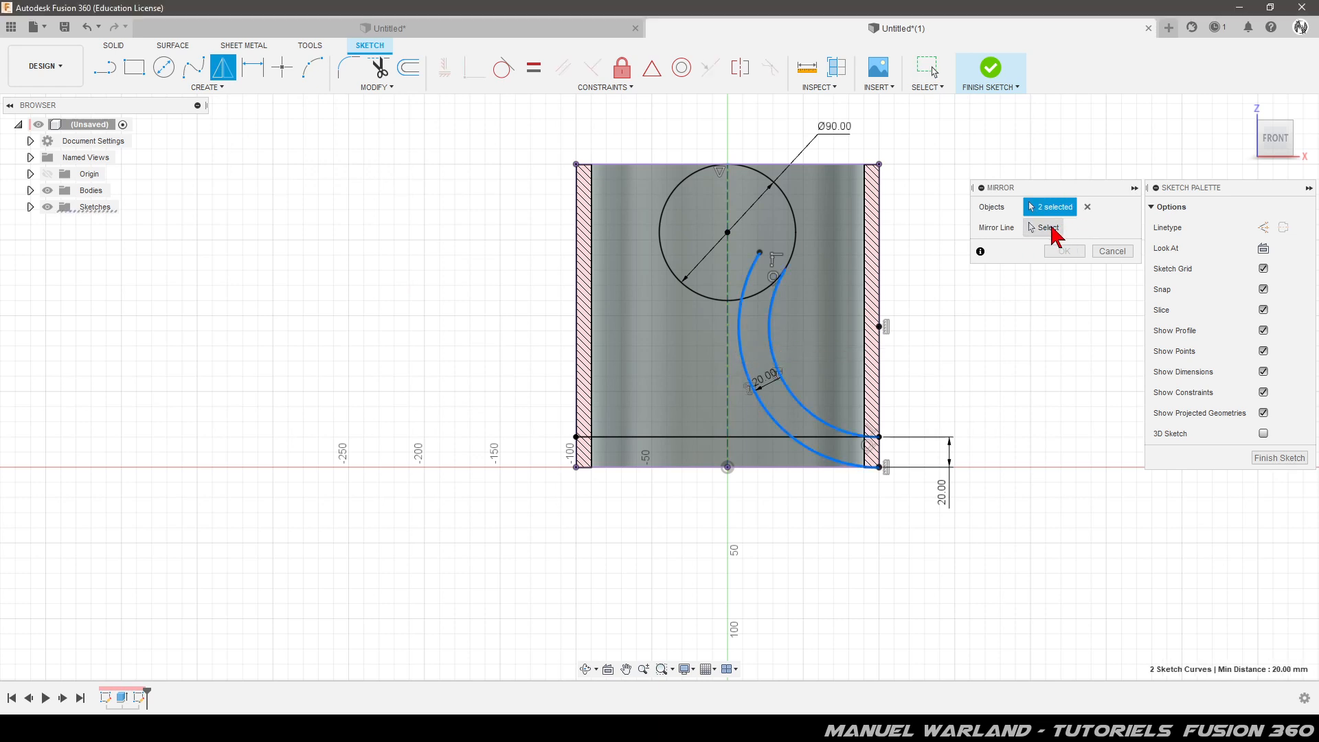
{"action": "left_click", "coordinate": [1047, 227]}
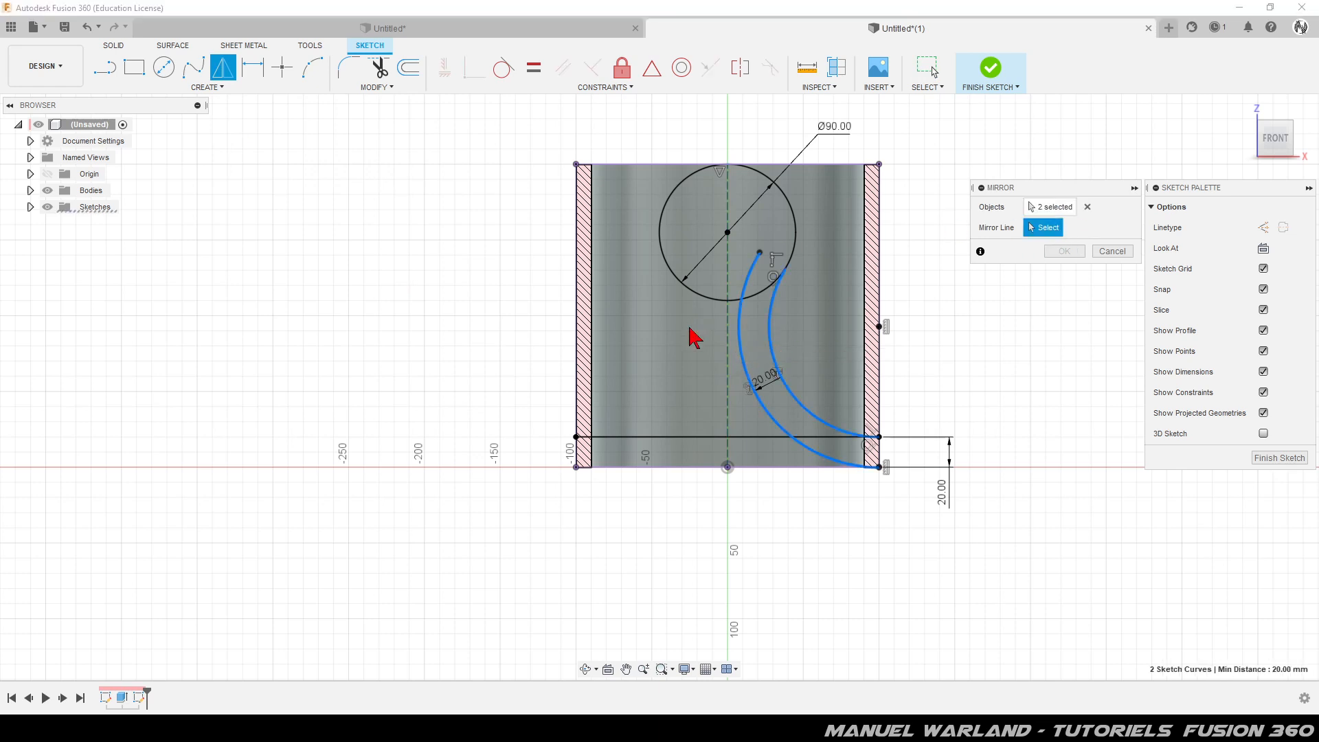
{"action": "left_click", "coordinate": [728, 337]}
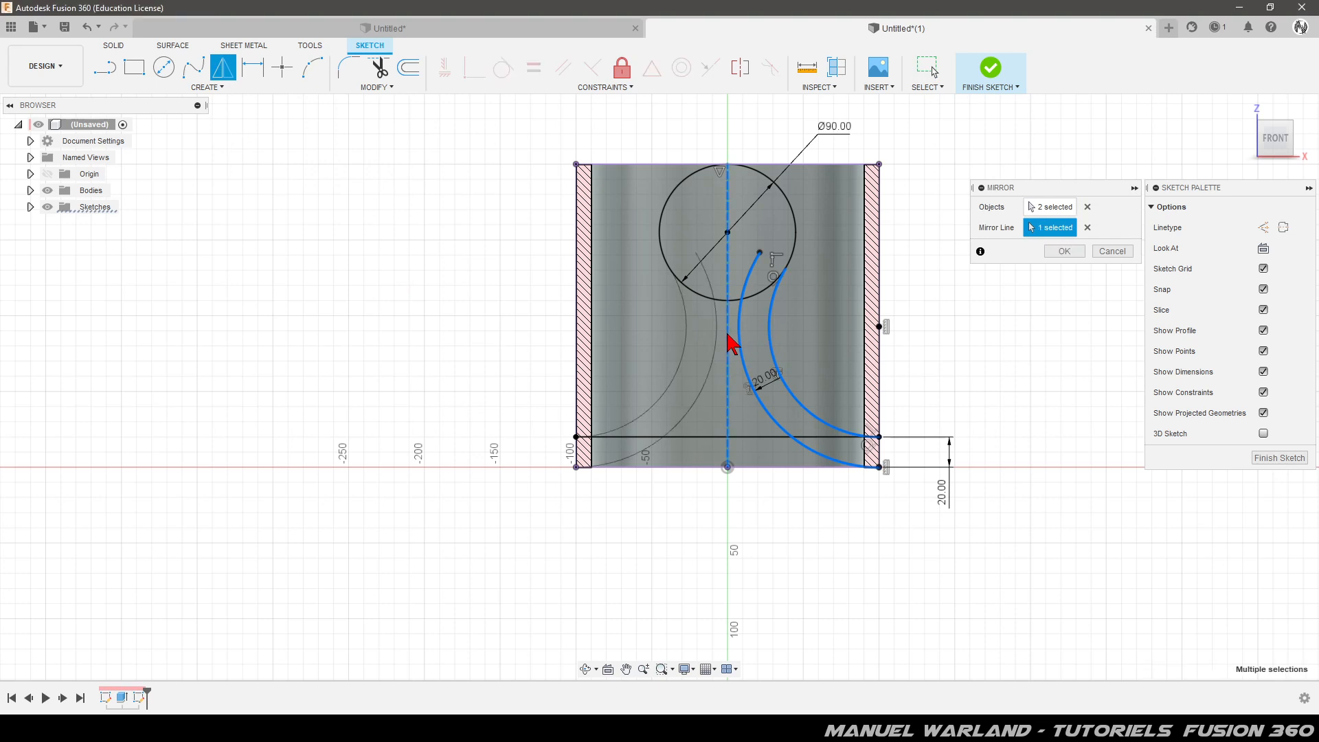
{"action": "left_click", "coordinate": [1067, 252]}
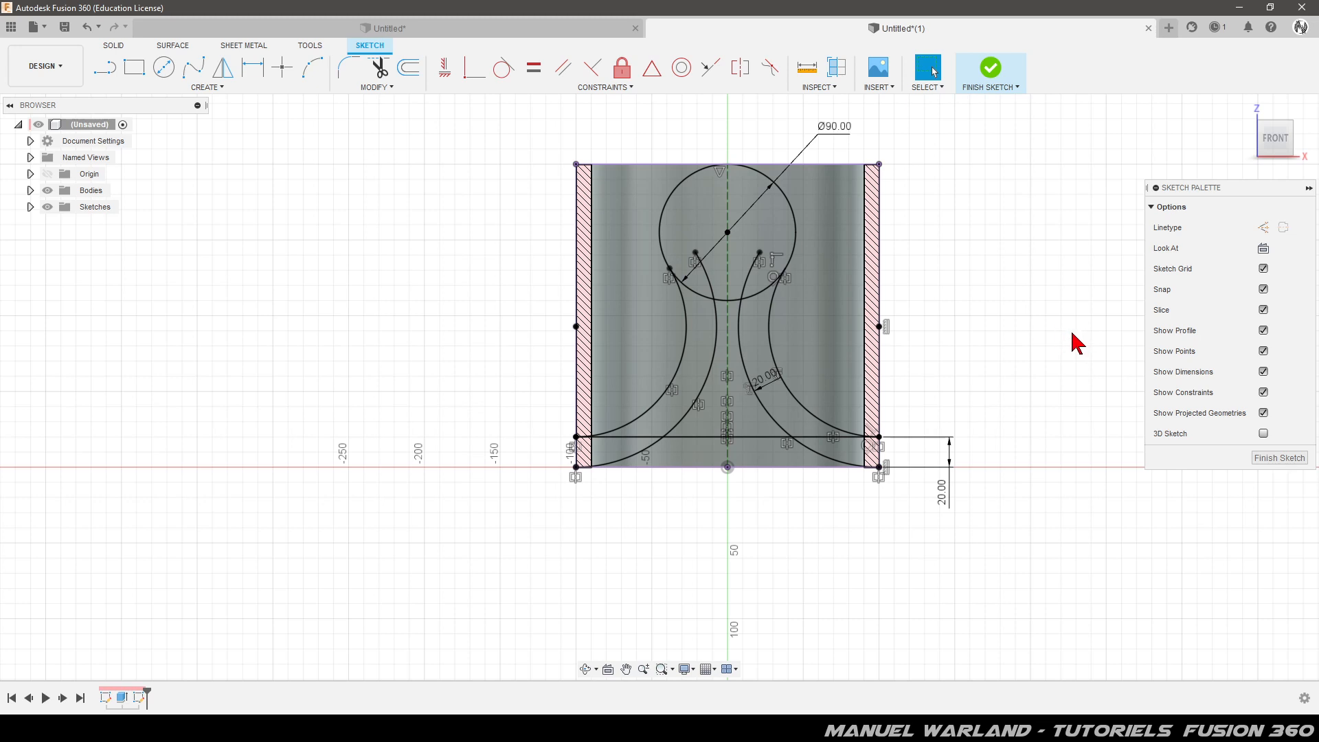
Step: Add a driven dimension for the narrowest gap between the two inner arcs, measured tangent to tangent and placed below the profile
{"action": "key", "text": "d"}
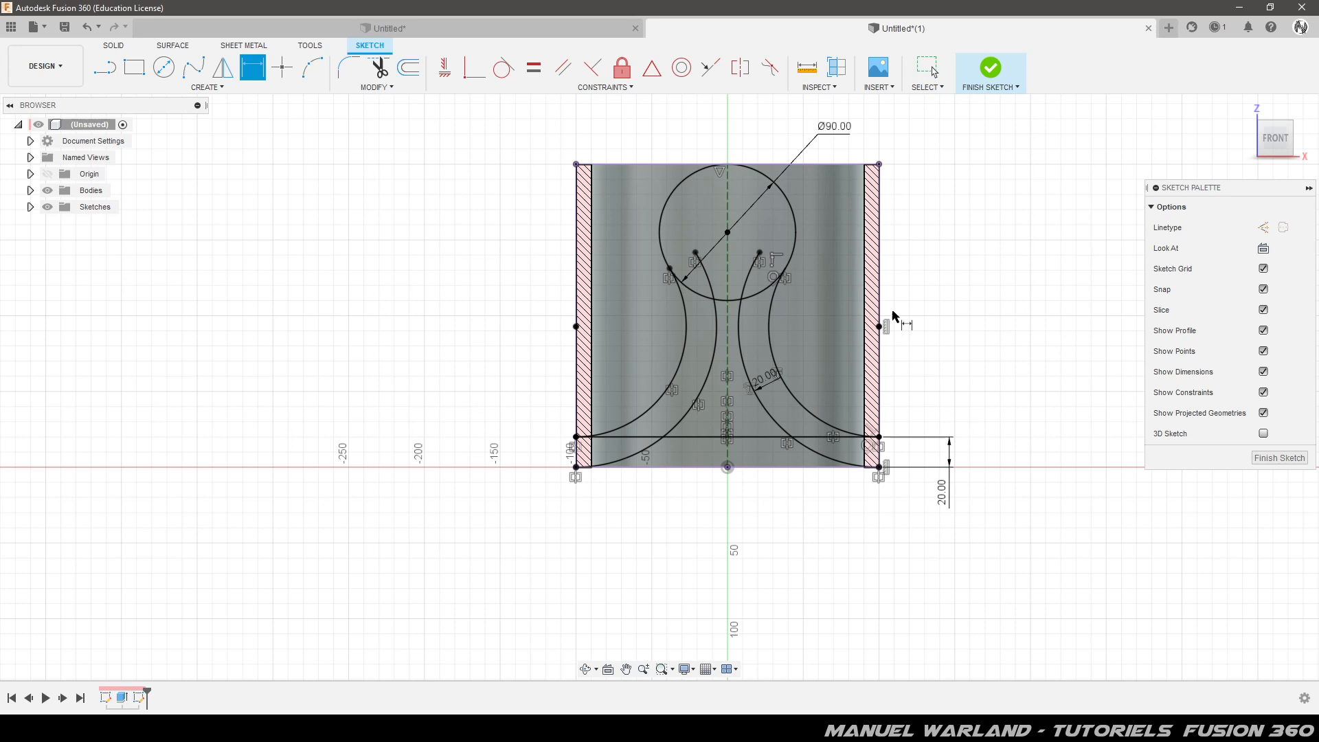
{"action": "right_click", "coordinate": [714, 357]}
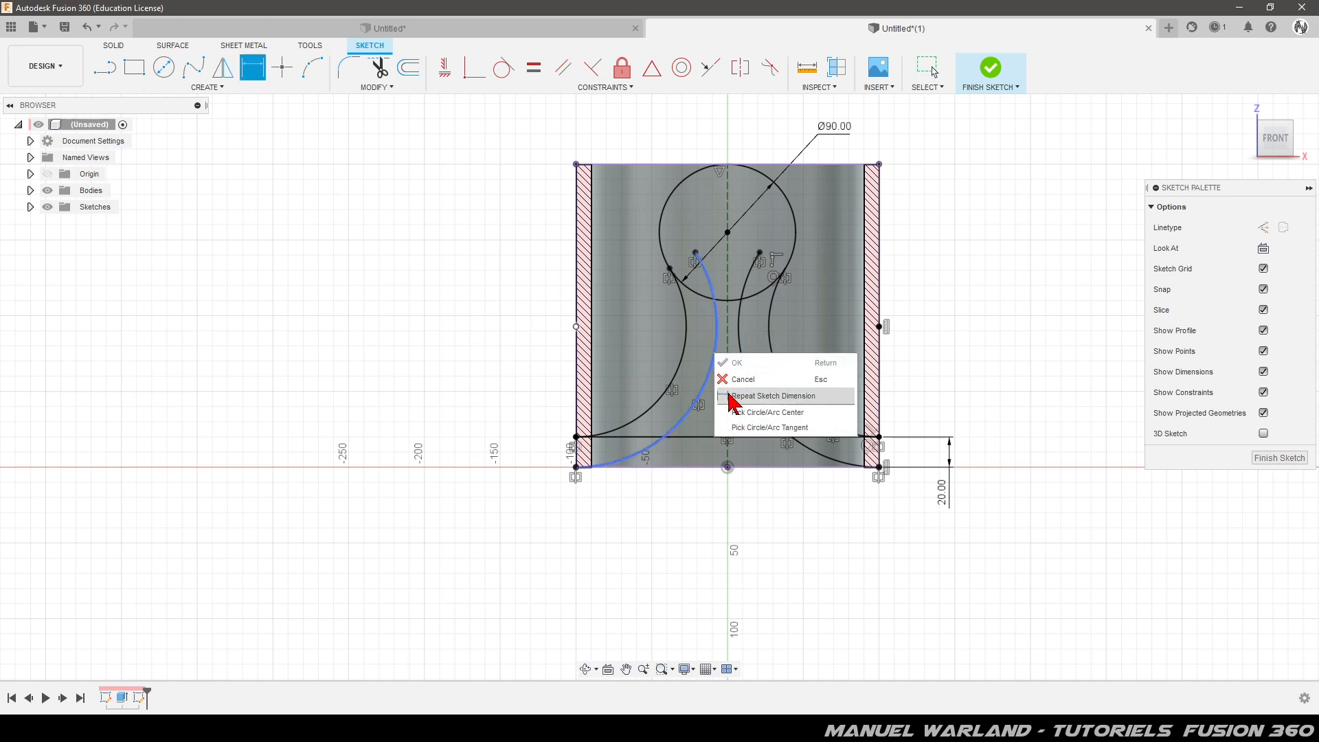
{"action": "left_click", "coordinate": [773, 428]}
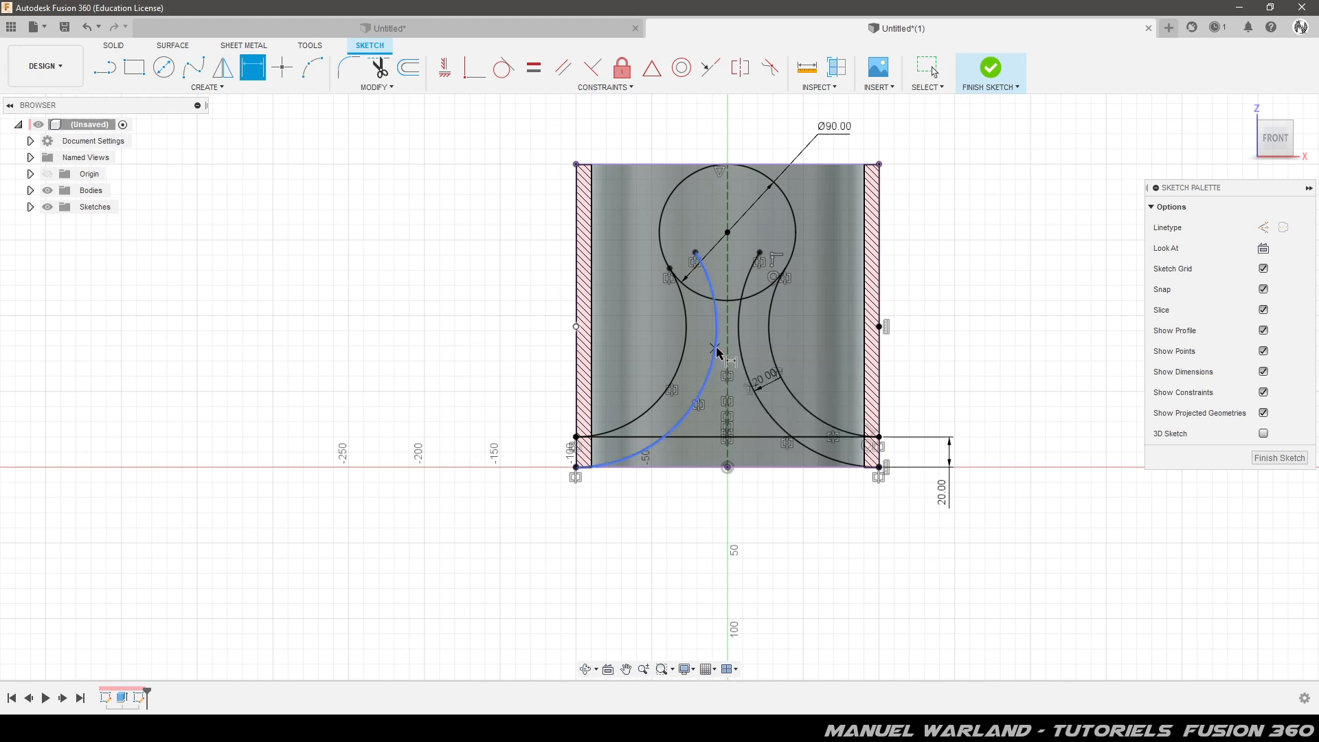
{"action": "key", "text": "Escape"}
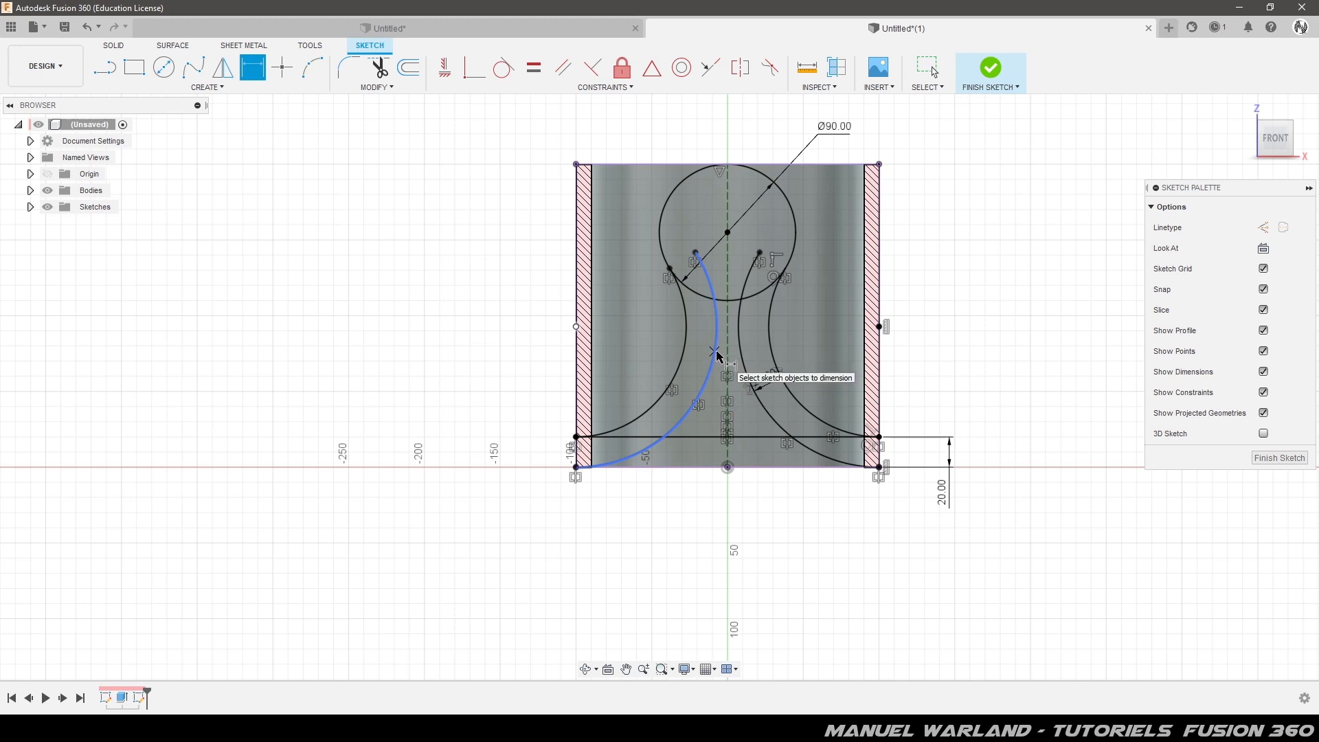
{"action": "left_click", "coordinate": [716, 354]}
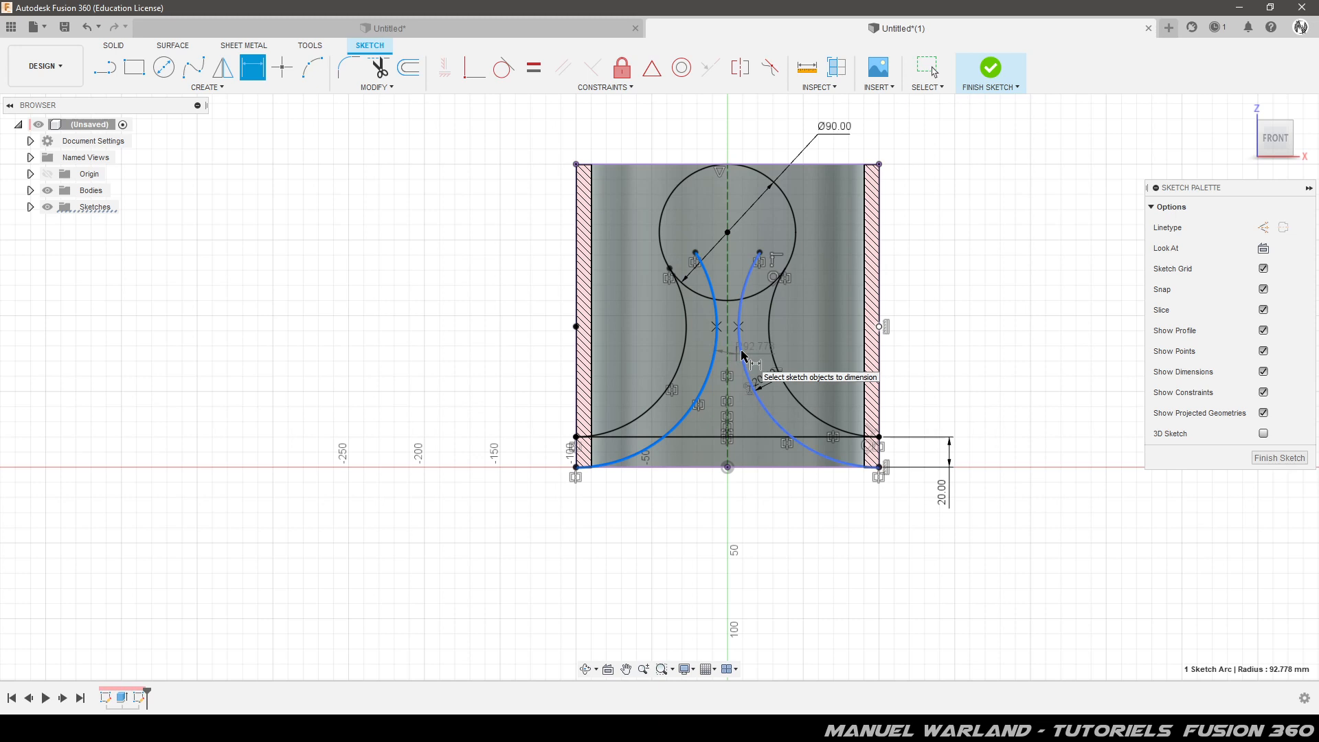
{"action": "left_click", "coordinate": [742, 355]}
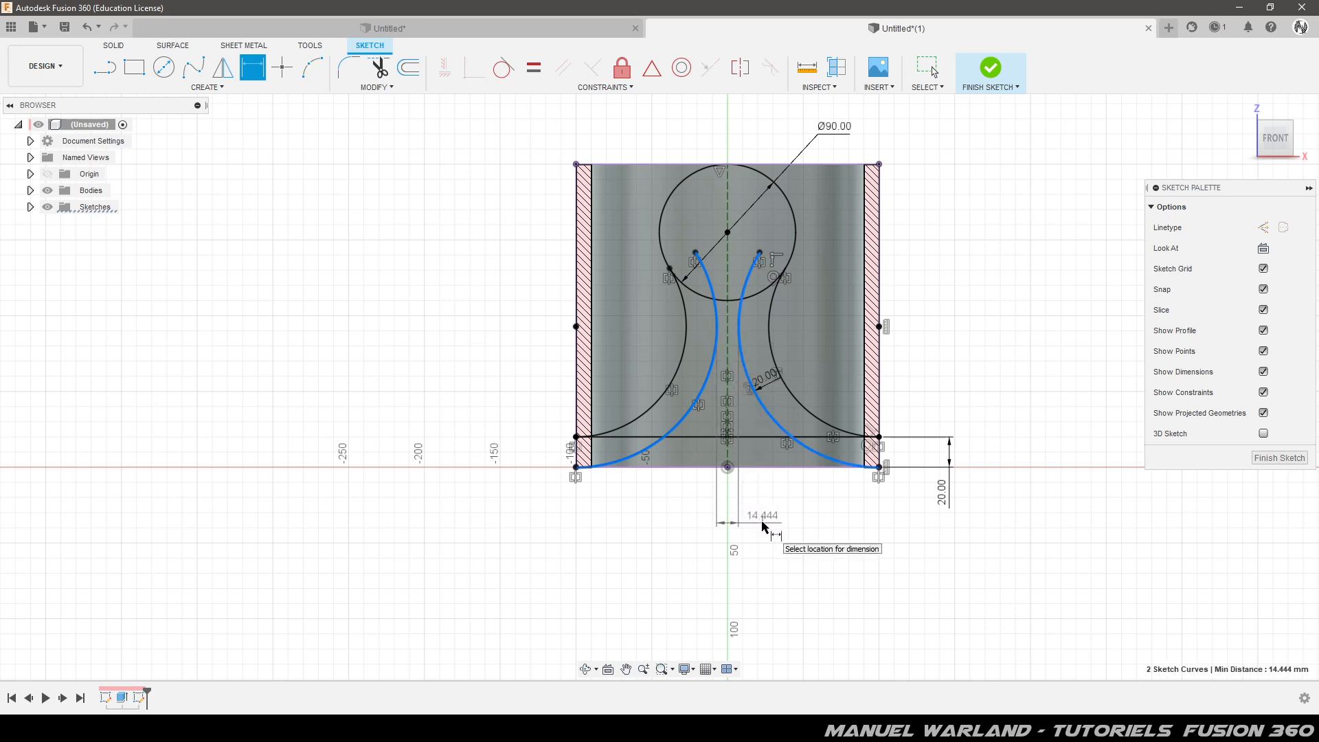
{"action": "left_click", "coordinate": [763, 526]}
{"action": "left_click", "coordinate": [717, 381]}
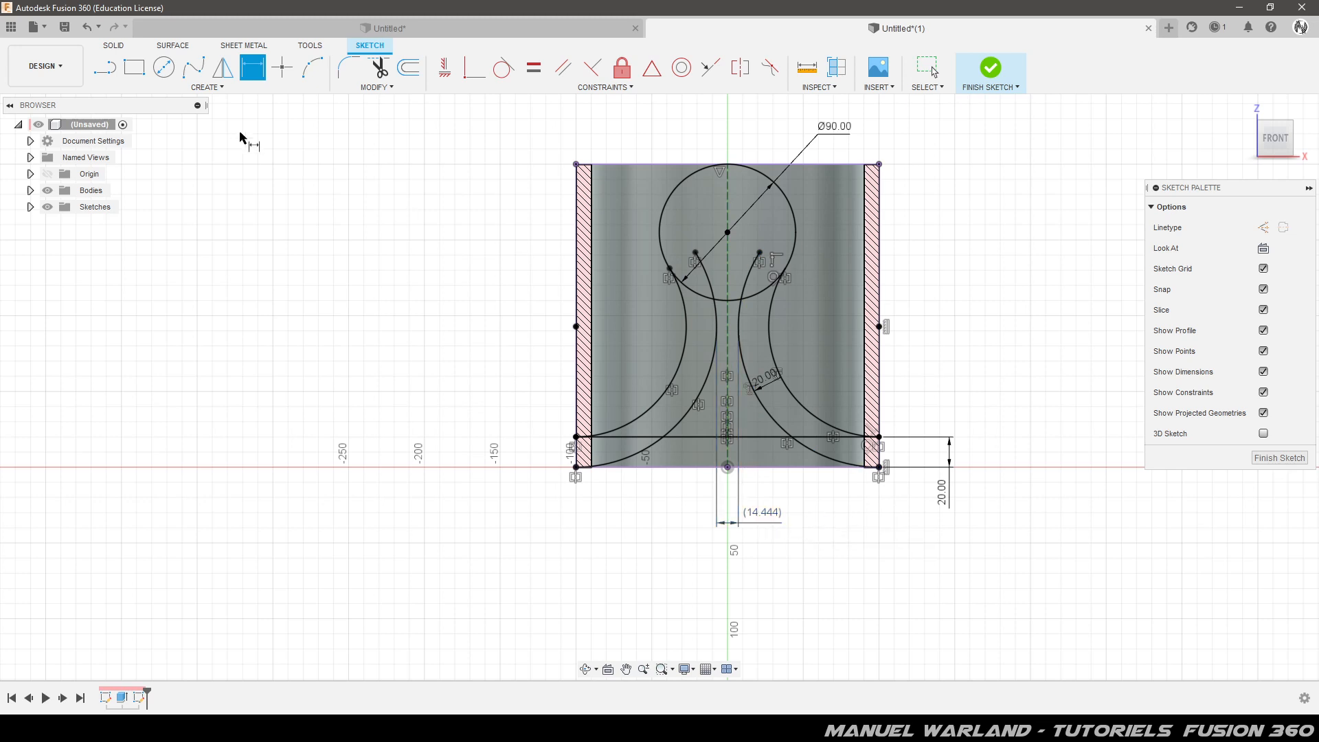
Step: Draw a 14.444 mm diameter circle at the centre of the 90 mm circle
{"action": "left_click", "coordinate": [163, 67]}
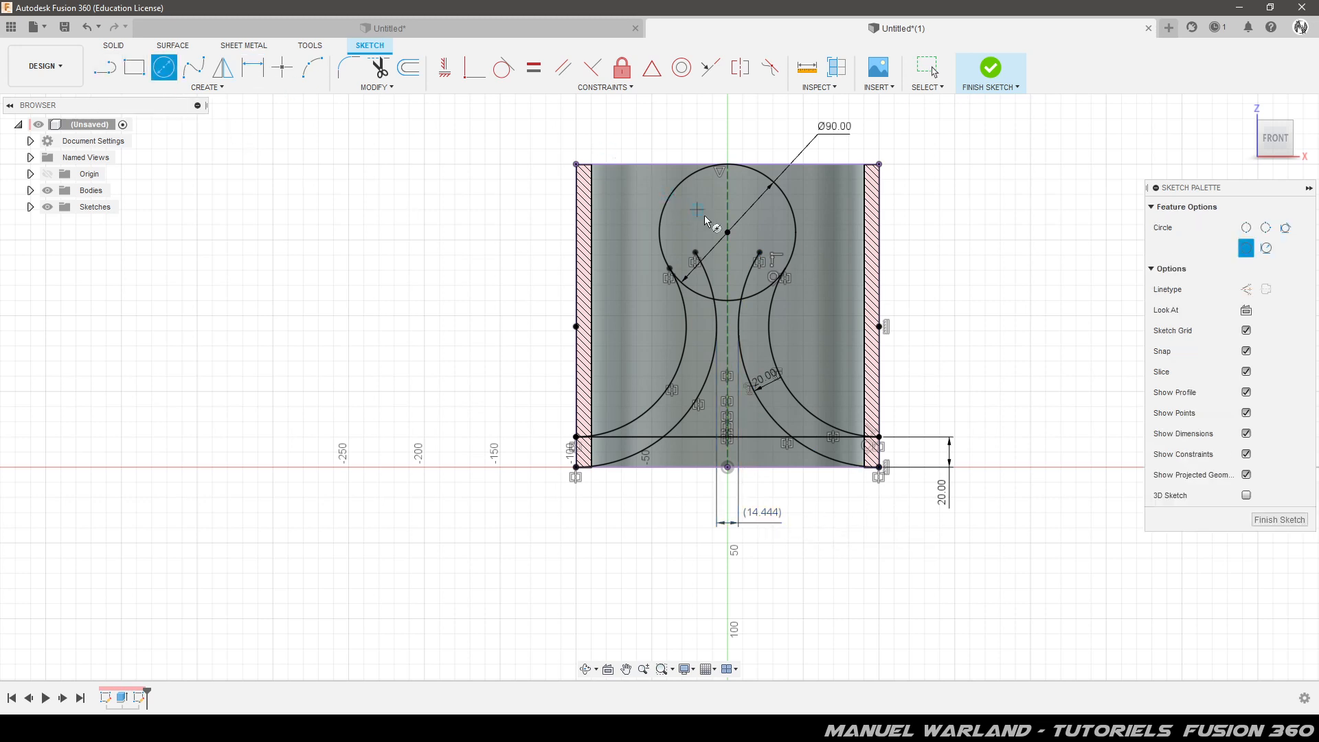
{"action": "left_click", "coordinate": [728, 232]}
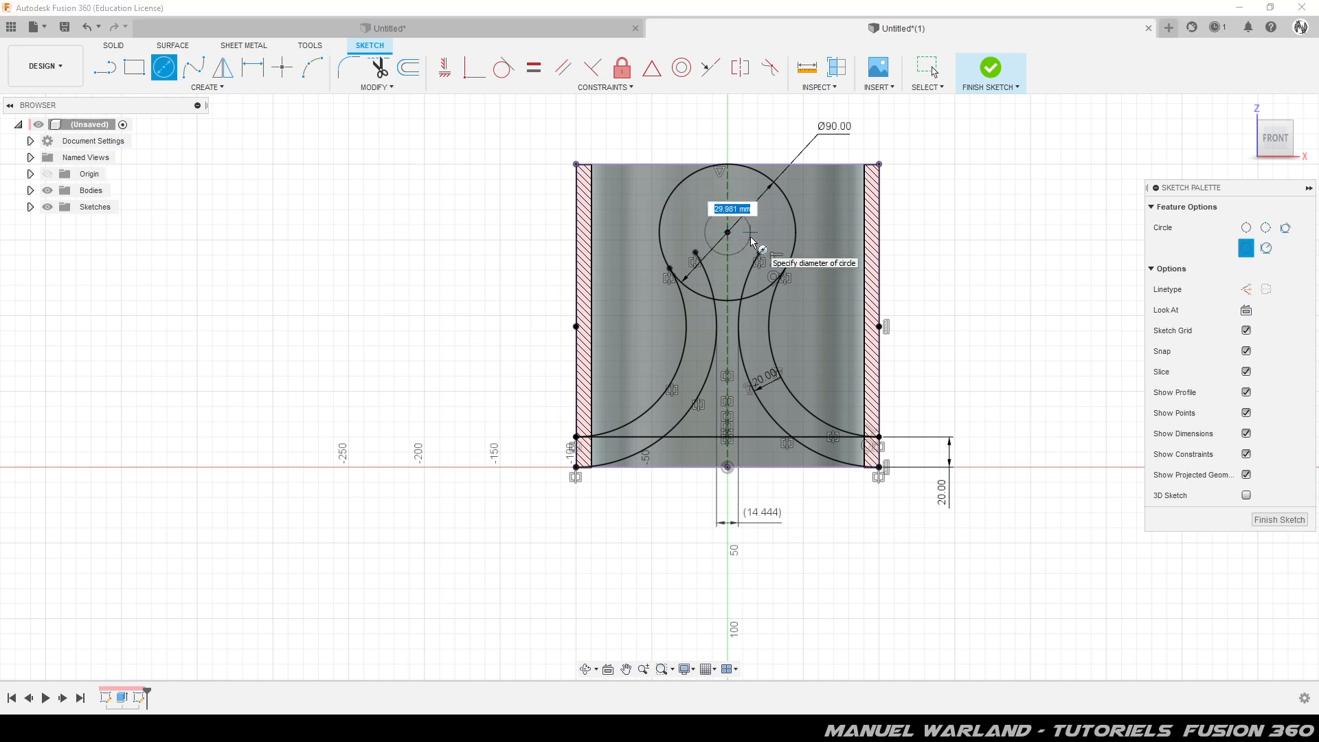
{"action": "type", "text": "14"}
{"action": "key", "text": "Tab"}
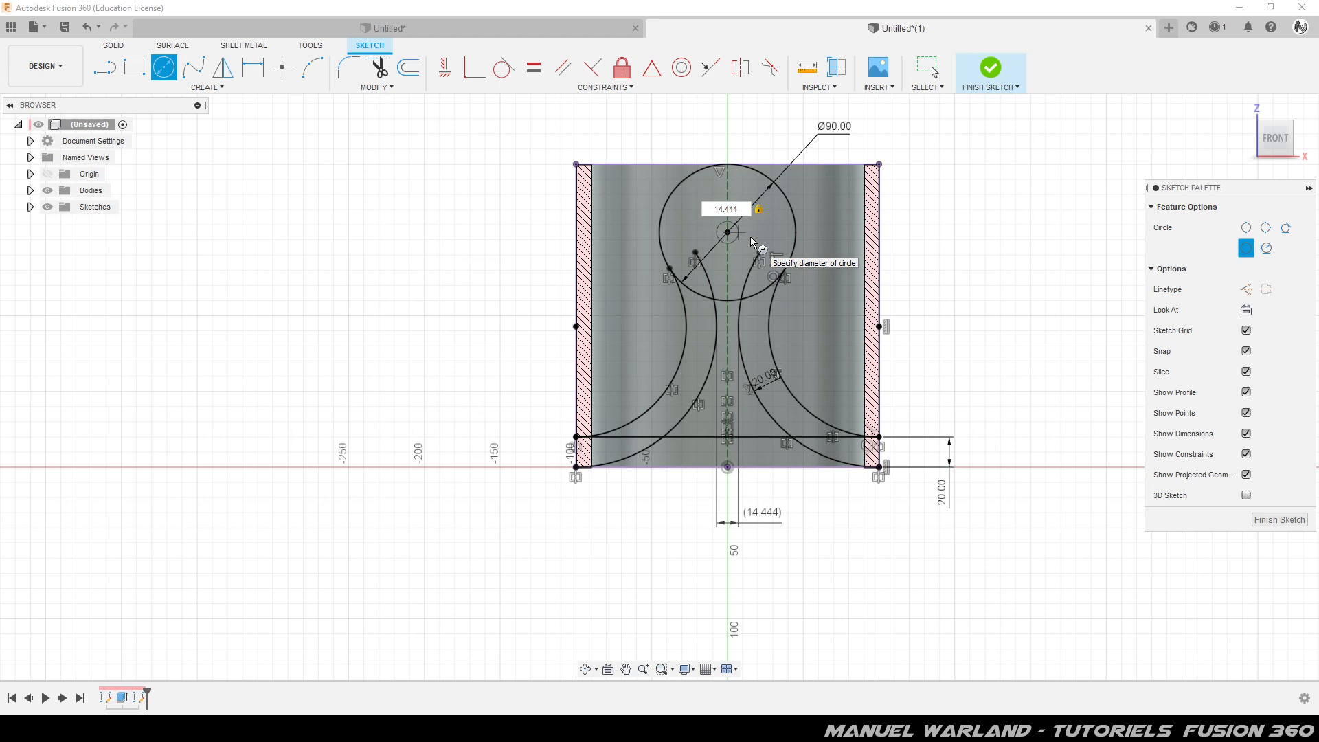
{"action": "key", "text": "Return"}
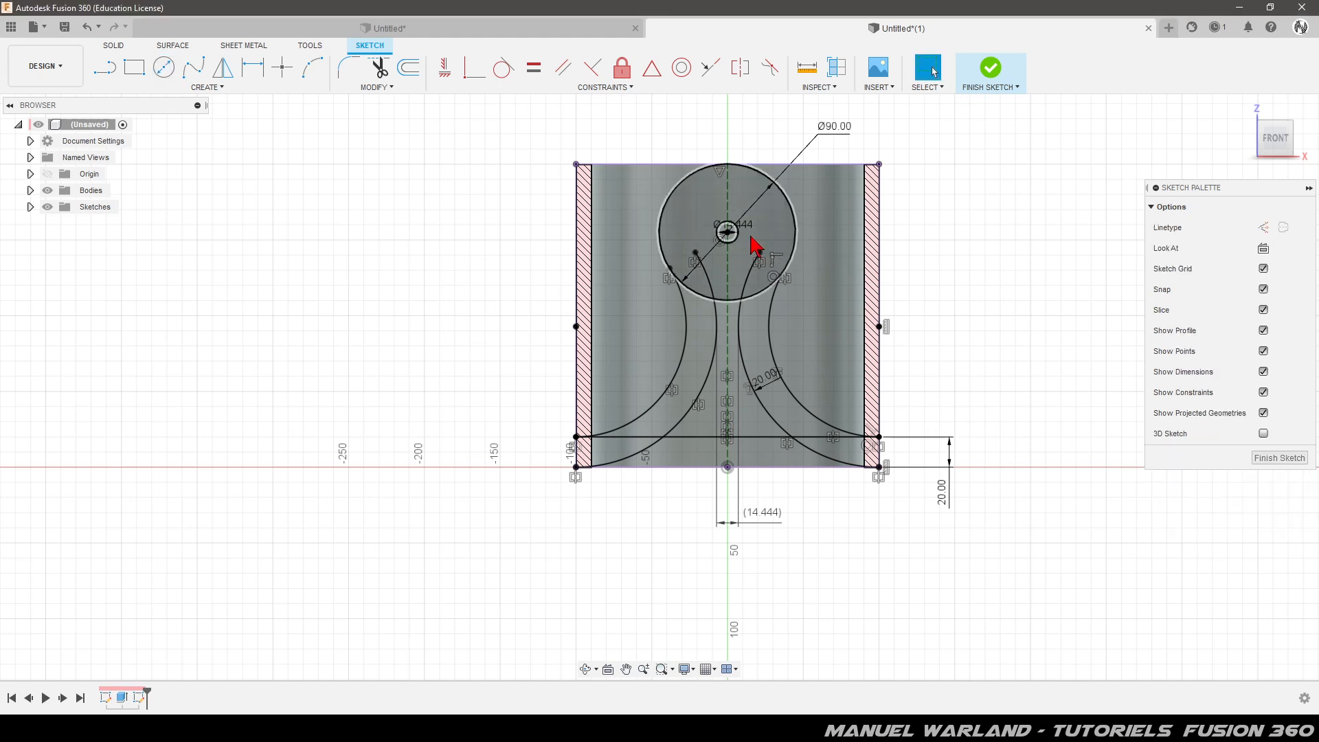
Step: Draw two vertical lines from the left and right sides of the 14.444 mm circle down to the innermost points of the inner arcs
{"action": "left_click", "coordinate": [107, 70]}
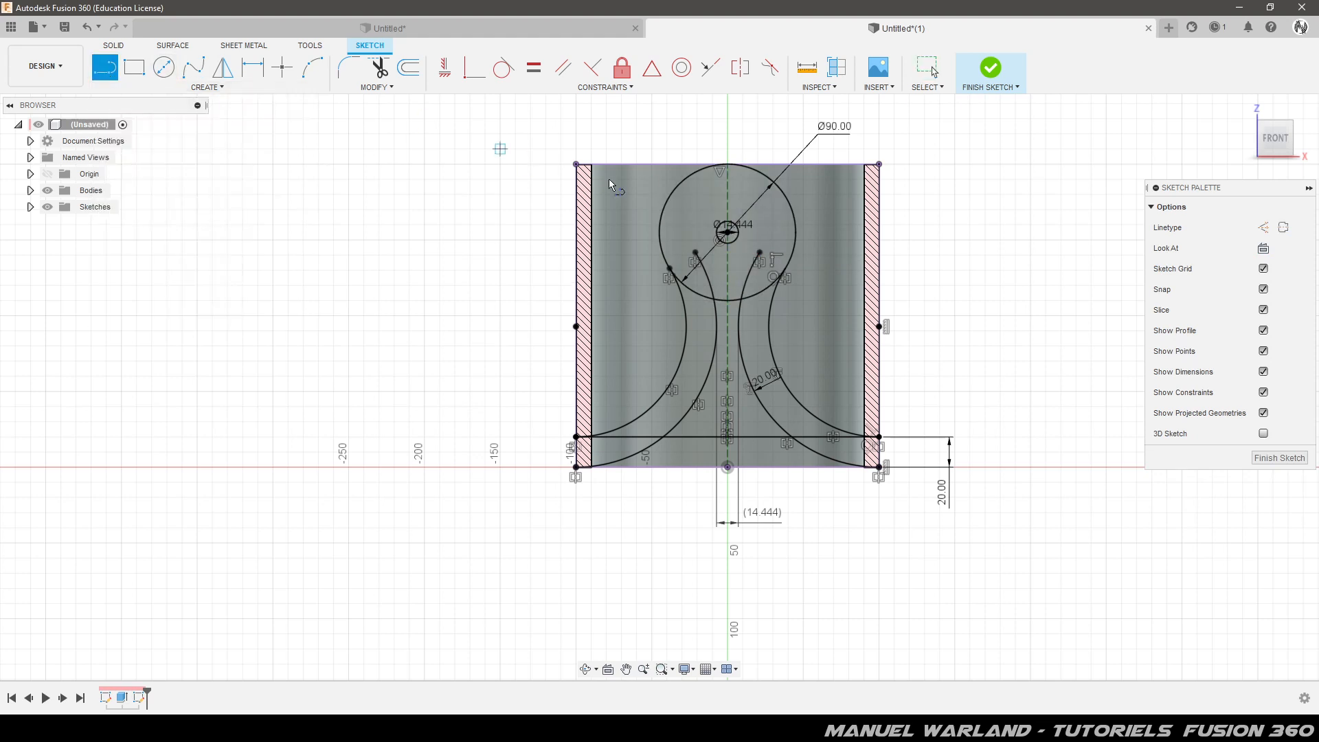
{"action": "scroll", "coordinate": [738, 265], "scroll_direction": "up", "scroll_amount": 8}
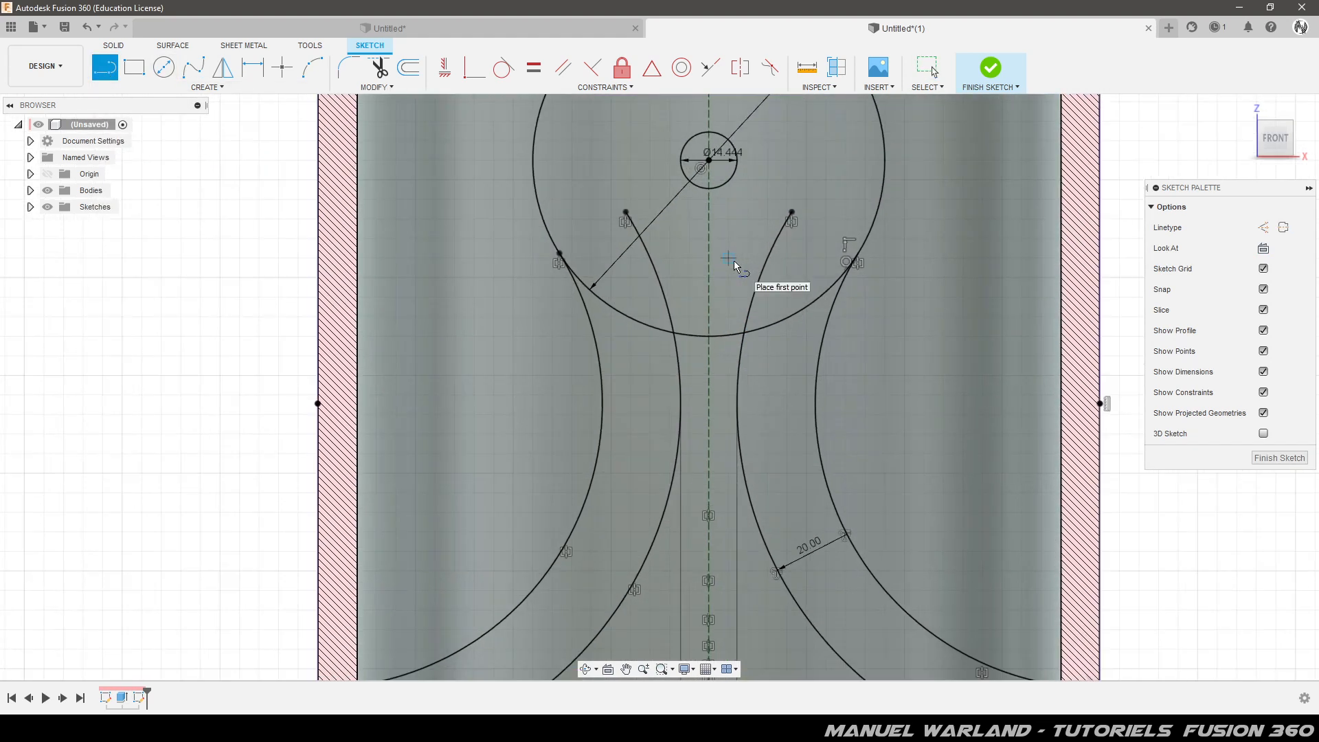
{"action": "left_click", "coordinate": [681, 165]}
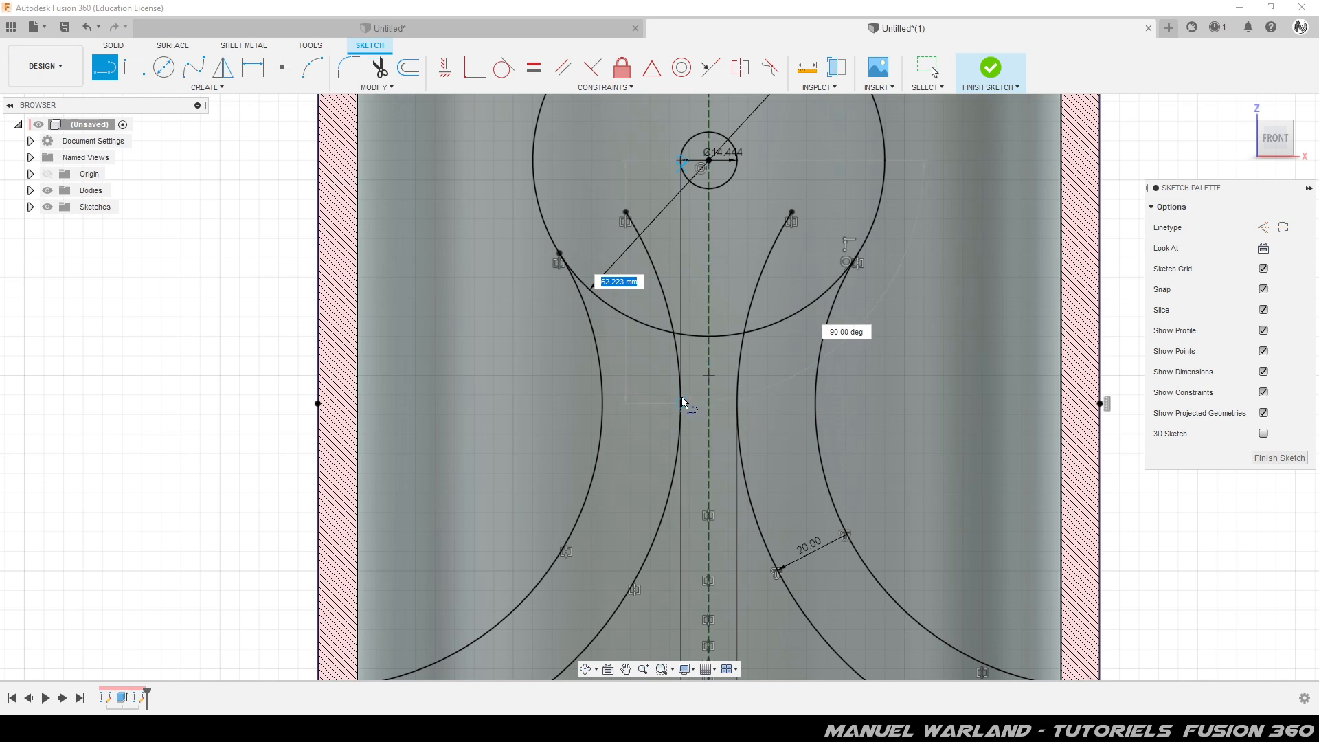
{"action": "double_click", "coordinate": [681, 400]}
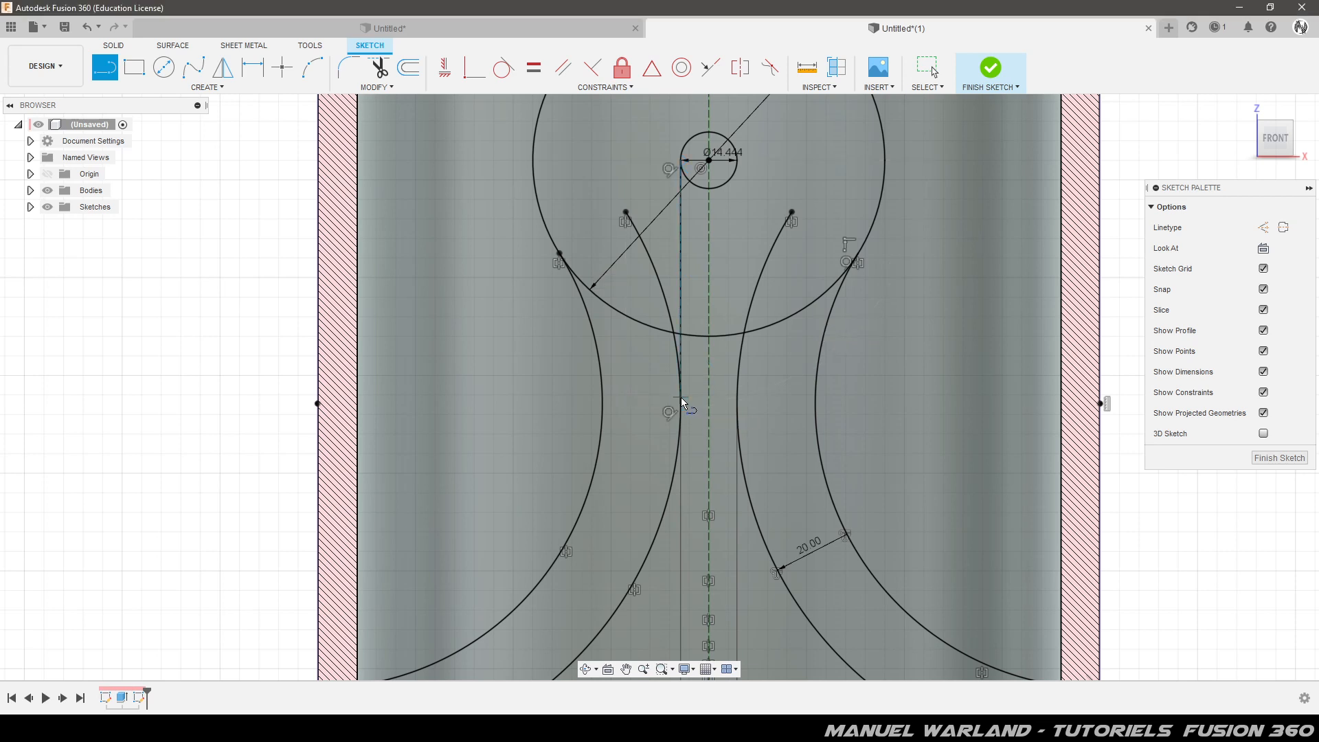
{"action": "left_click", "coordinate": [737, 161]}
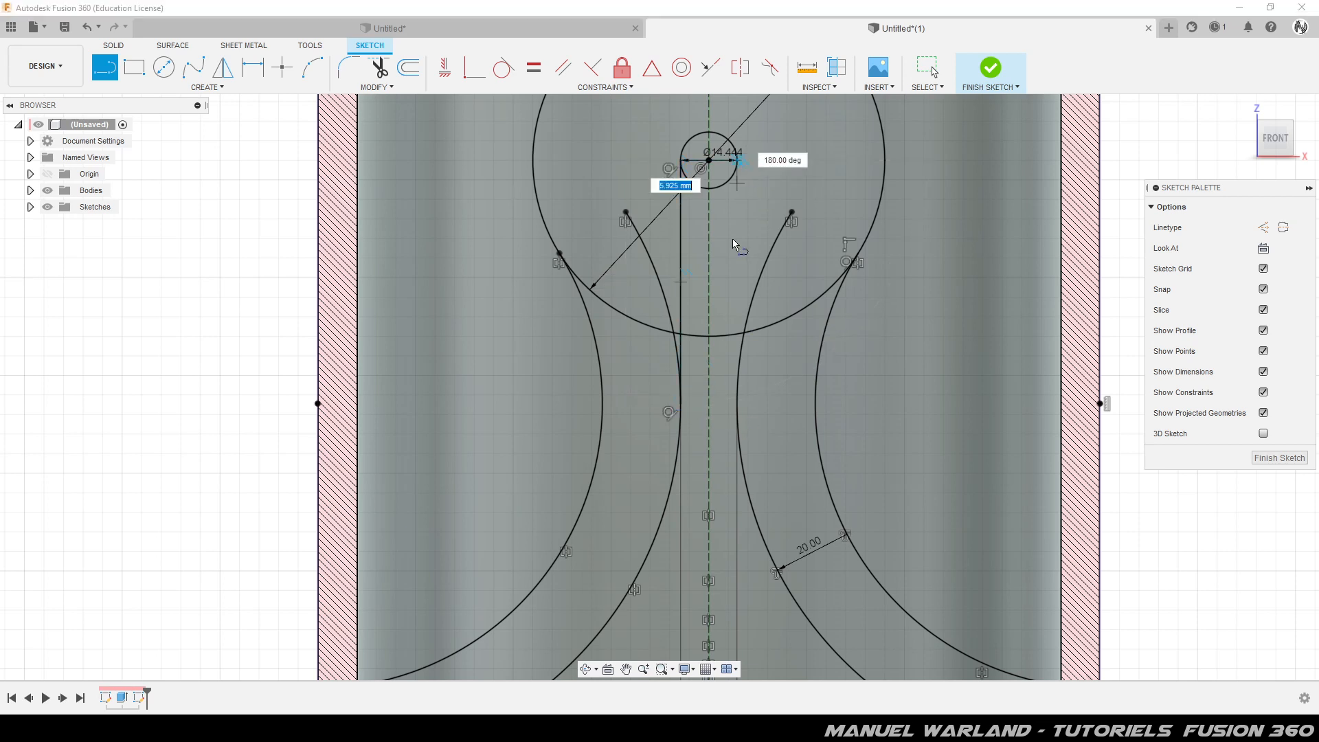
{"action": "double_click", "coordinate": [738, 400]}
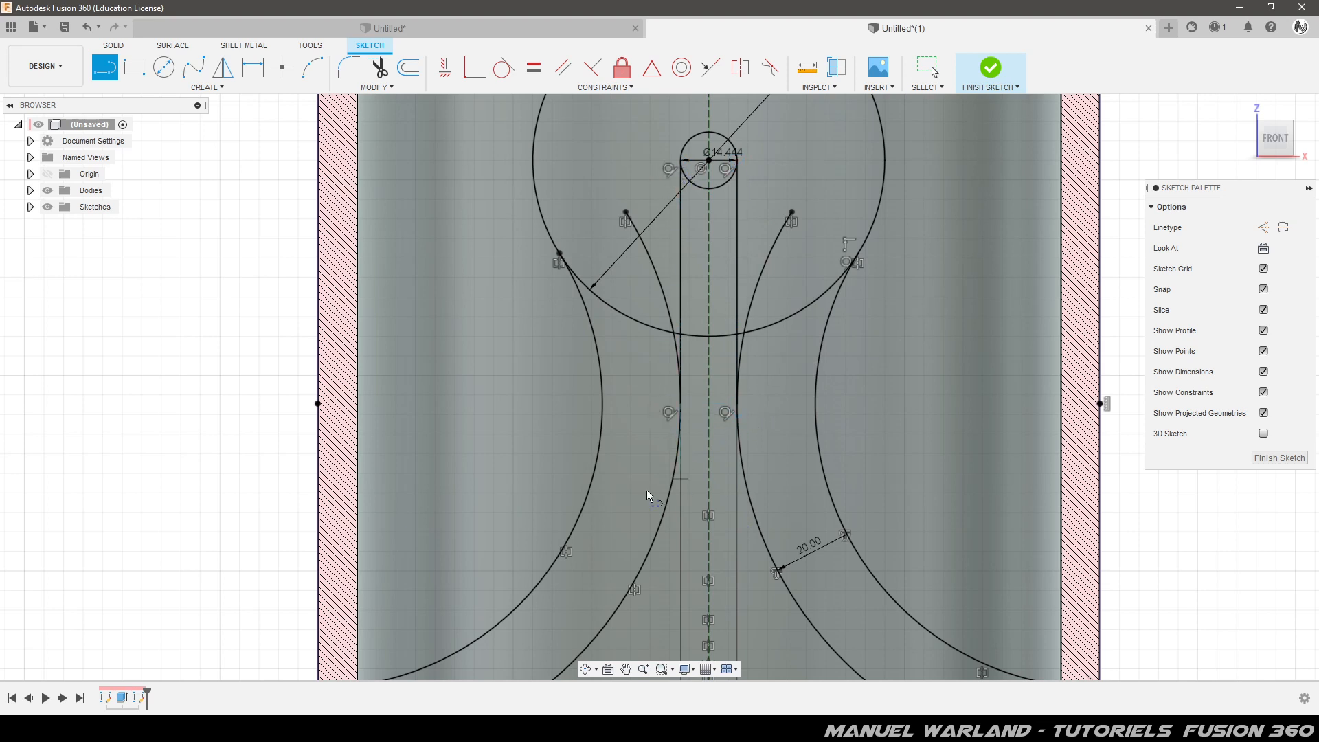
Step: Trim the inner arcs' ends inside the 90 mm circle and the circle's lower sections between the inner and outer arcs
{"action": "scroll", "coordinate": [391, 546], "scroll_direction": "down", "scroll_amount": 3}
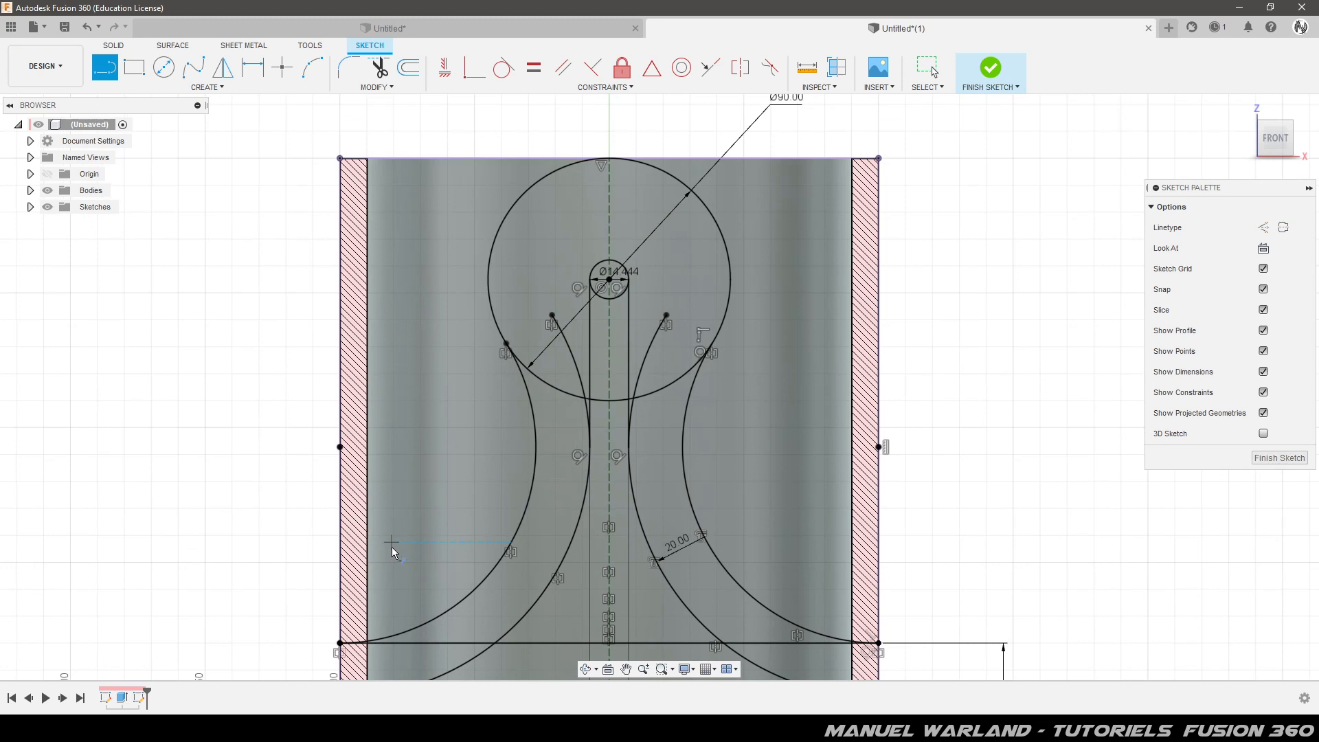
{"action": "key", "text": "t"}
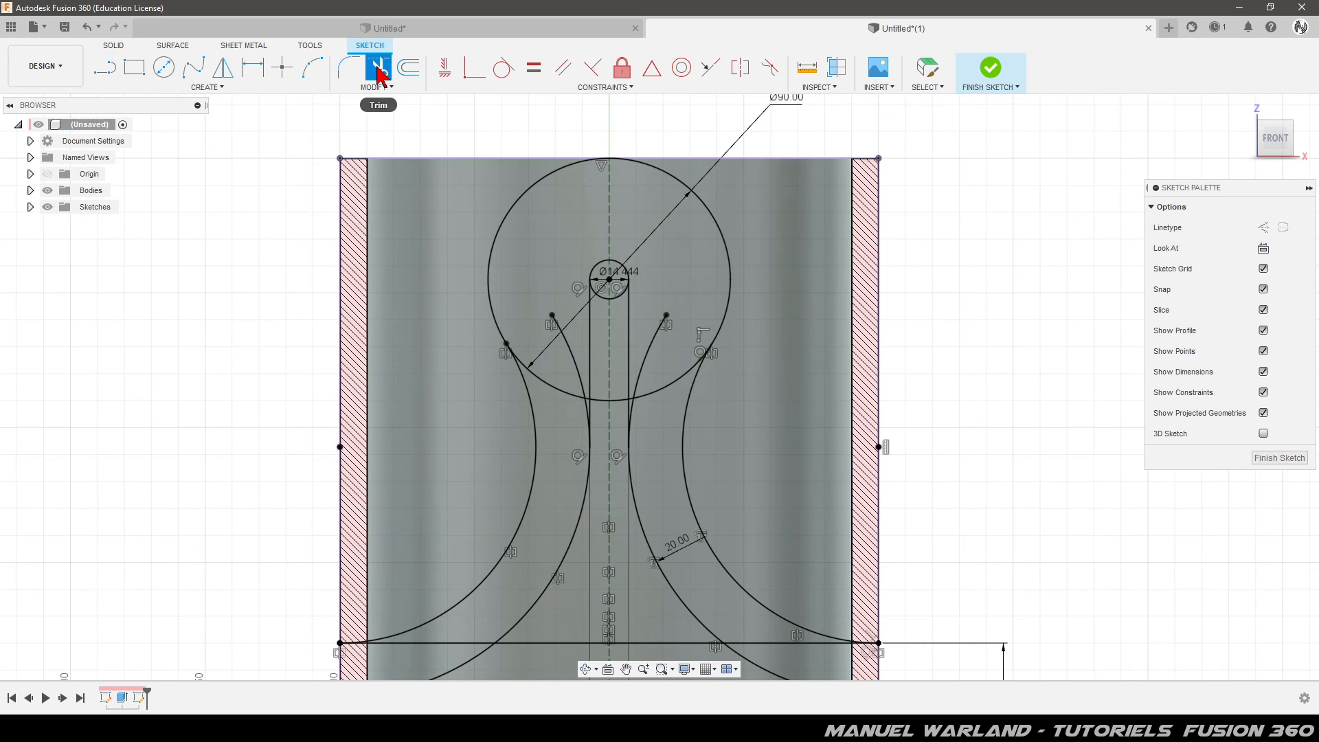
{"action": "left_click", "coordinate": [571, 347]}
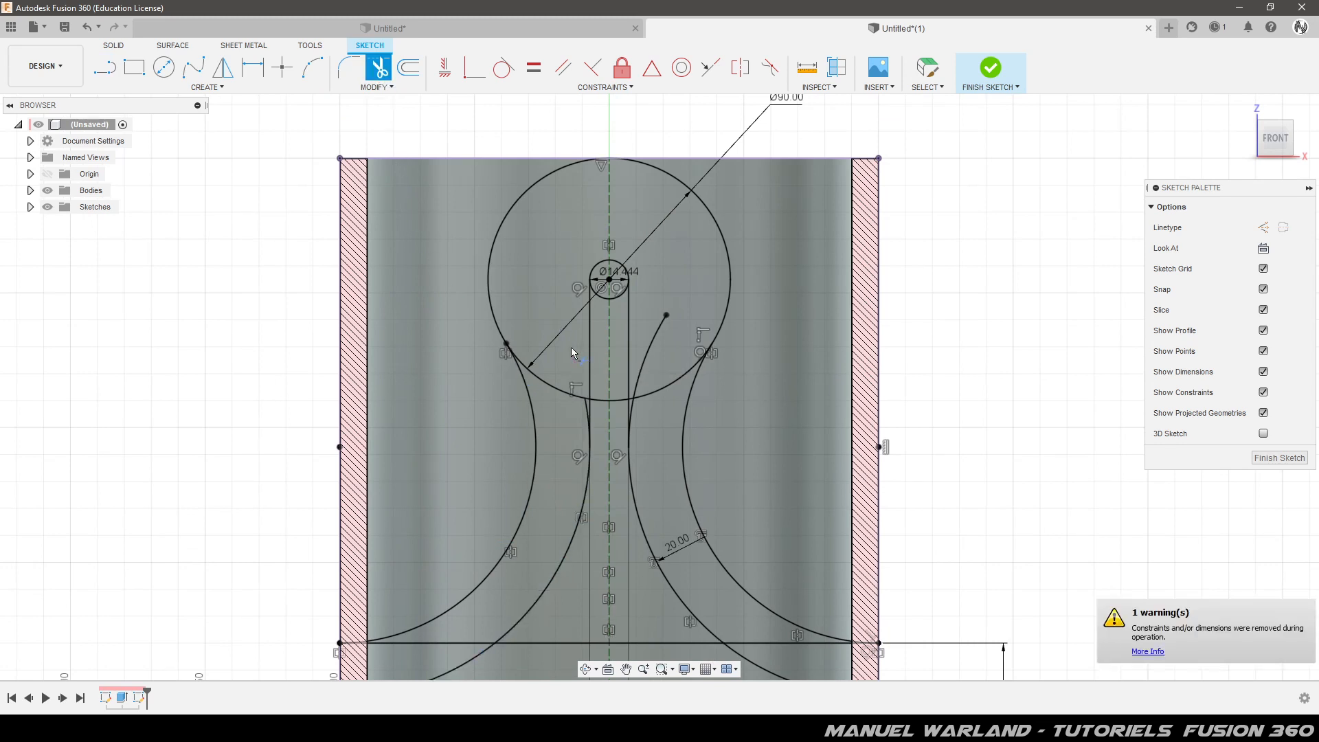
{"action": "left_click", "coordinate": [552, 384]}
{"action": "left_click", "coordinate": [661, 393]}
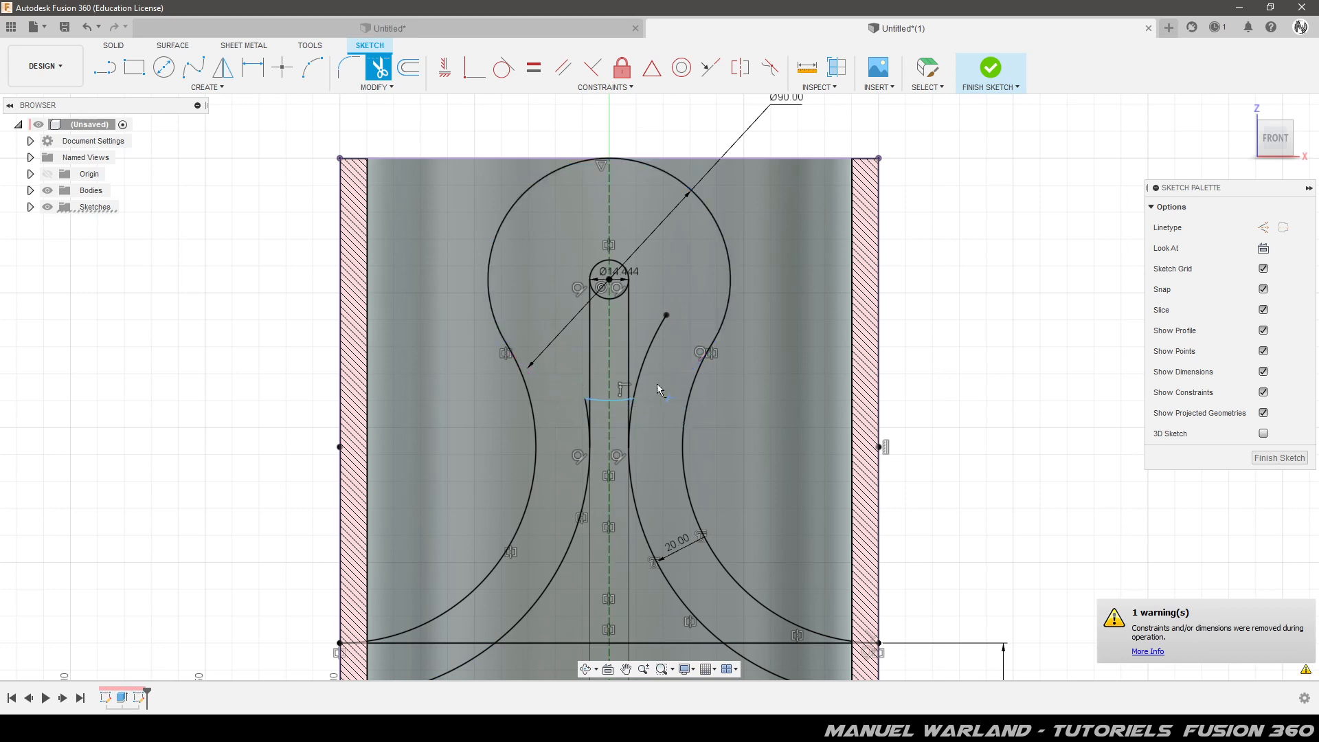
{"action": "left_click", "coordinate": [647, 356]}
Step: Trim the inner arcs above the vertical lines' lower ends, the remaining bottom of the 90 mm circle and the small circle's lower half
{"action": "scroll", "coordinate": [580, 447], "scroll_direction": "up", "scroll_amount": 3}
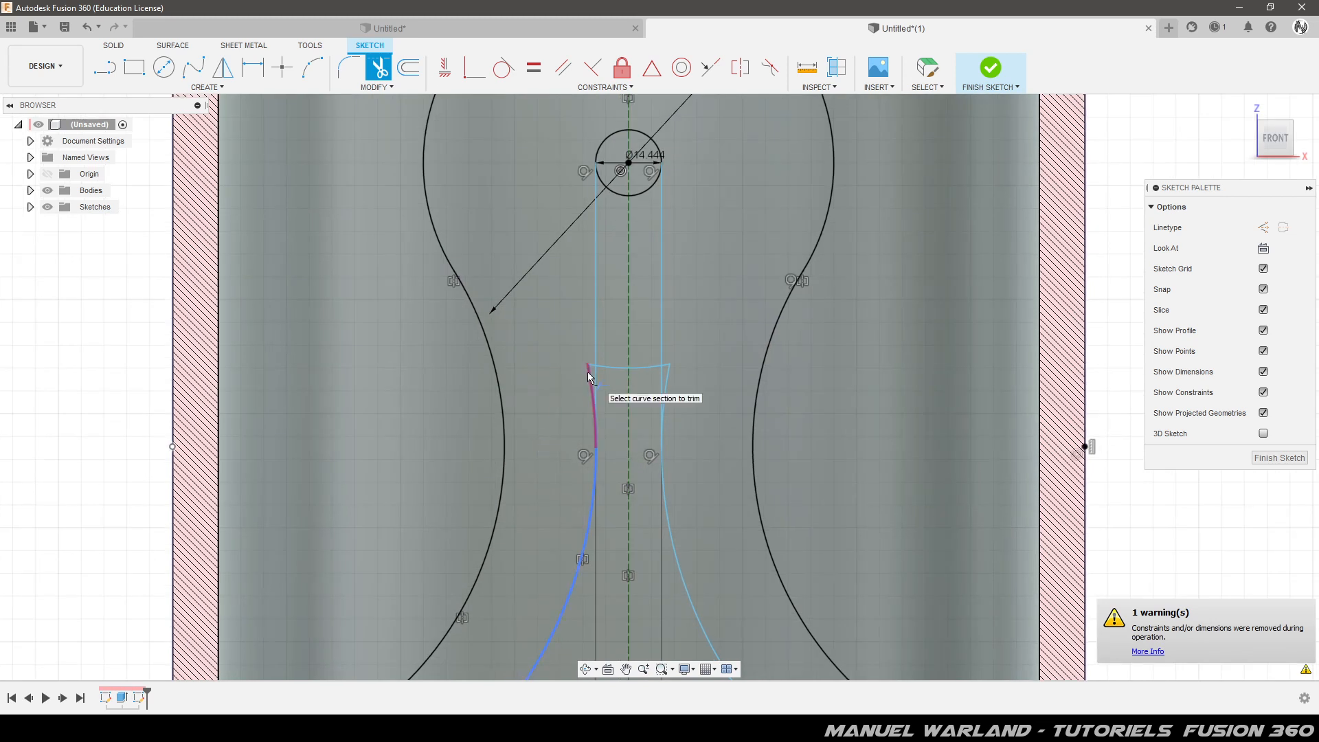
{"action": "left_click", "coordinate": [588, 372]}
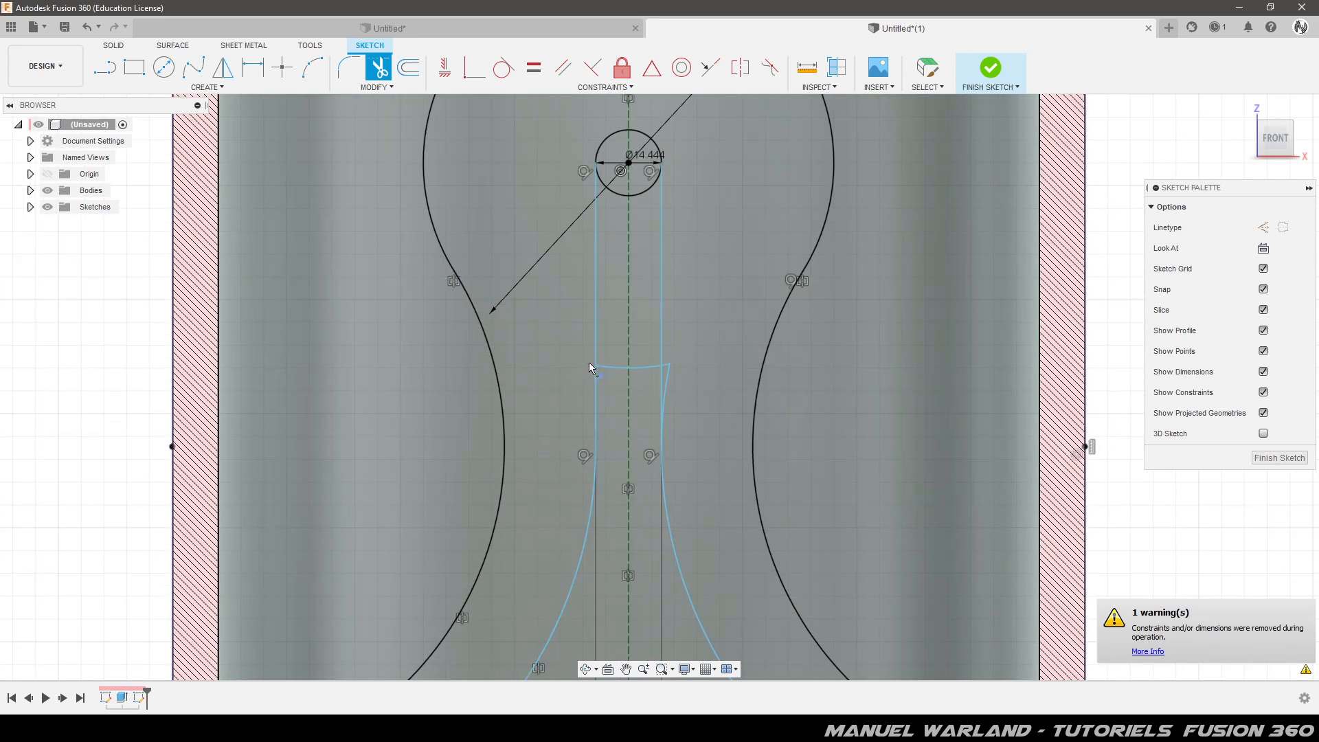
{"action": "left_click", "coordinate": [666, 365]}
{"action": "scroll", "coordinate": [628, 271], "scroll_direction": "down", "scroll_amount": 4}
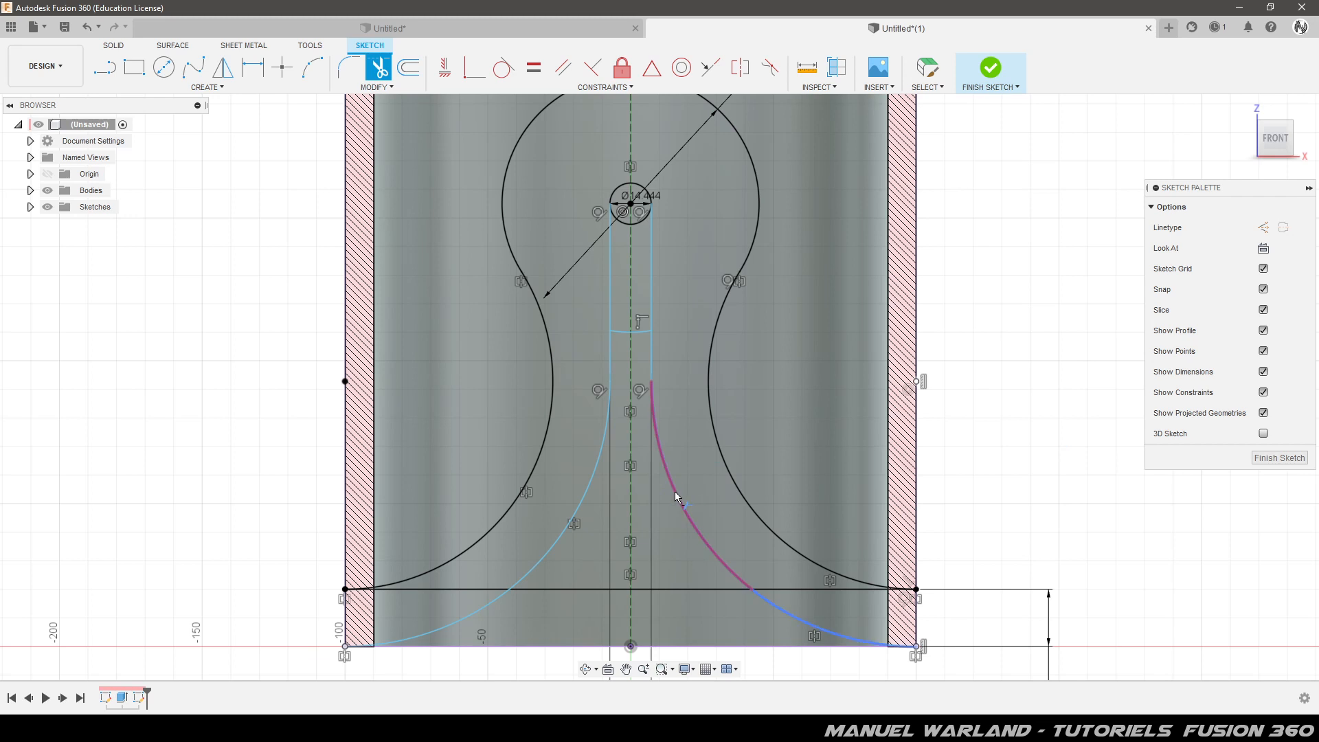
{"action": "left_click", "coordinate": [620, 332]}
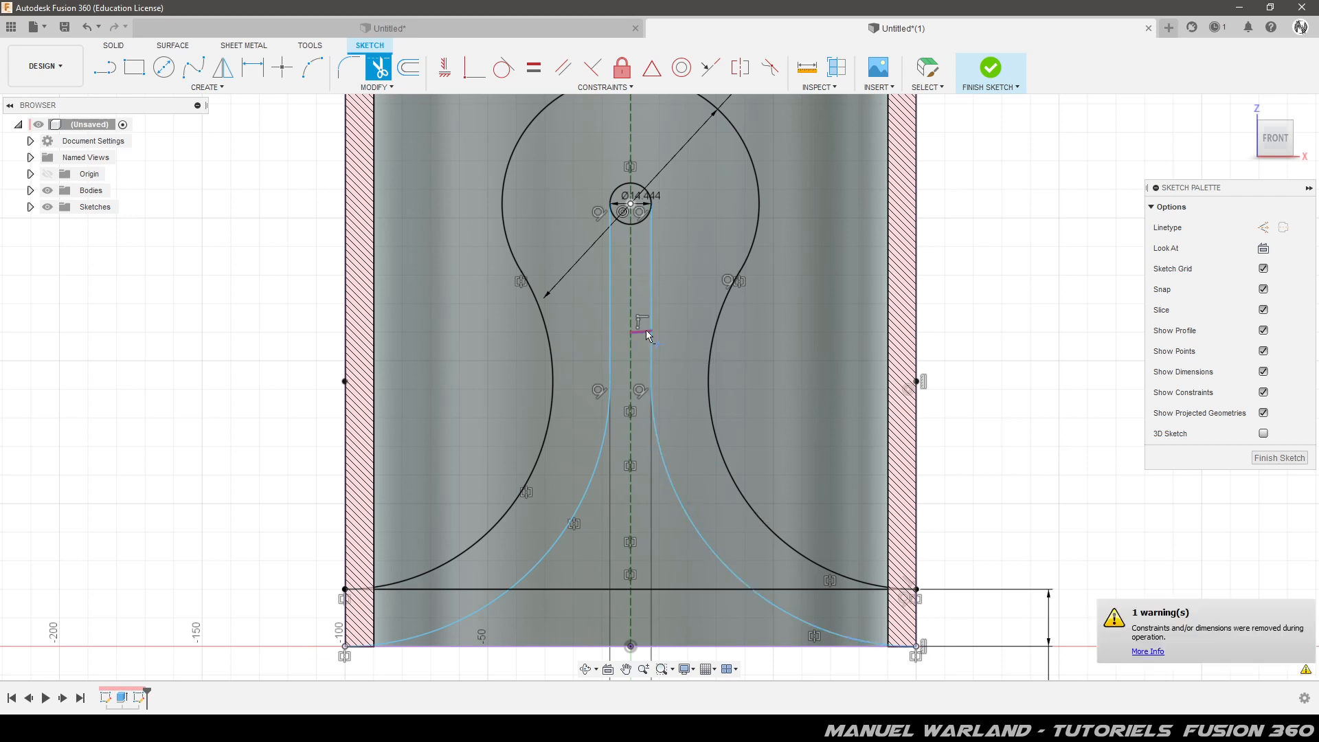
{"action": "left_click", "coordinate": [627, 224]}
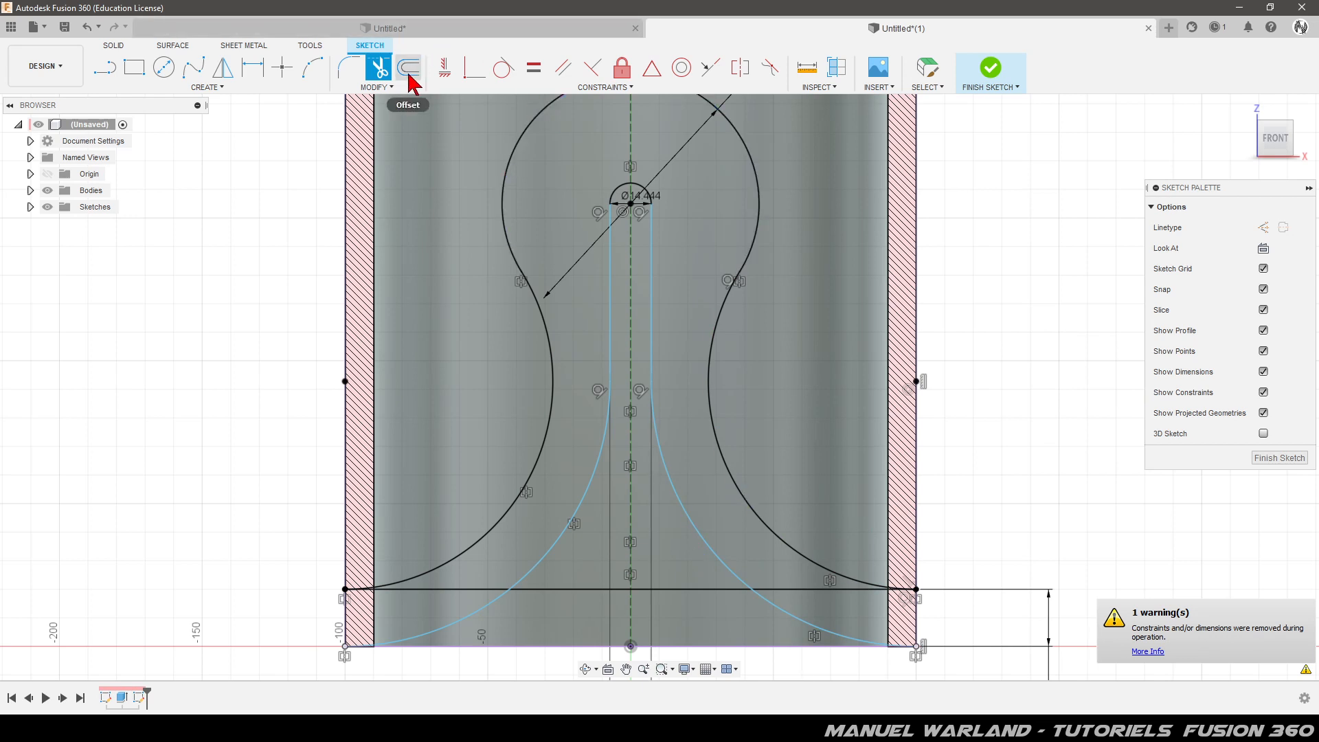
Step: Add a driven dimension for the spacing between the right-hand inner and outer arcs
{"action": "key", "text": "d"}
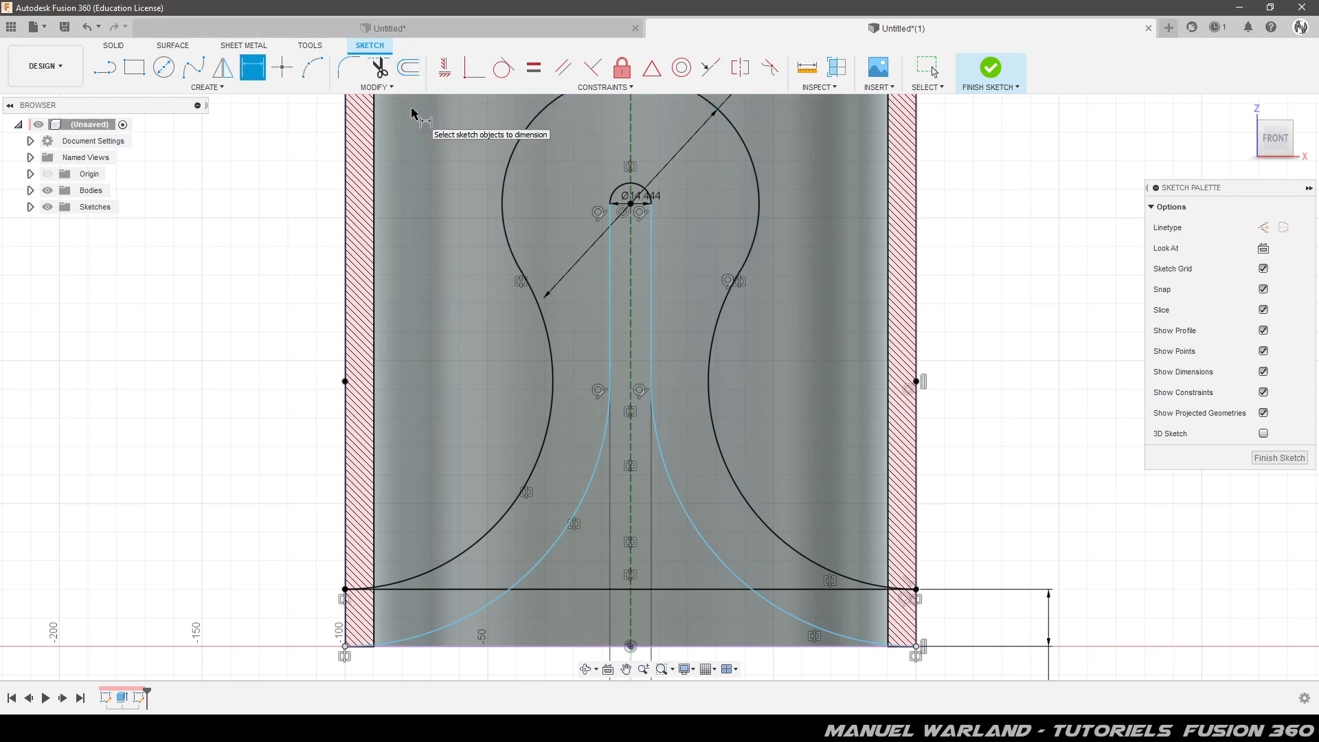
{"action": "left_click", "coordinate": [700, 533]}
{"action": "left_click", "coordinate": [743, 507]}
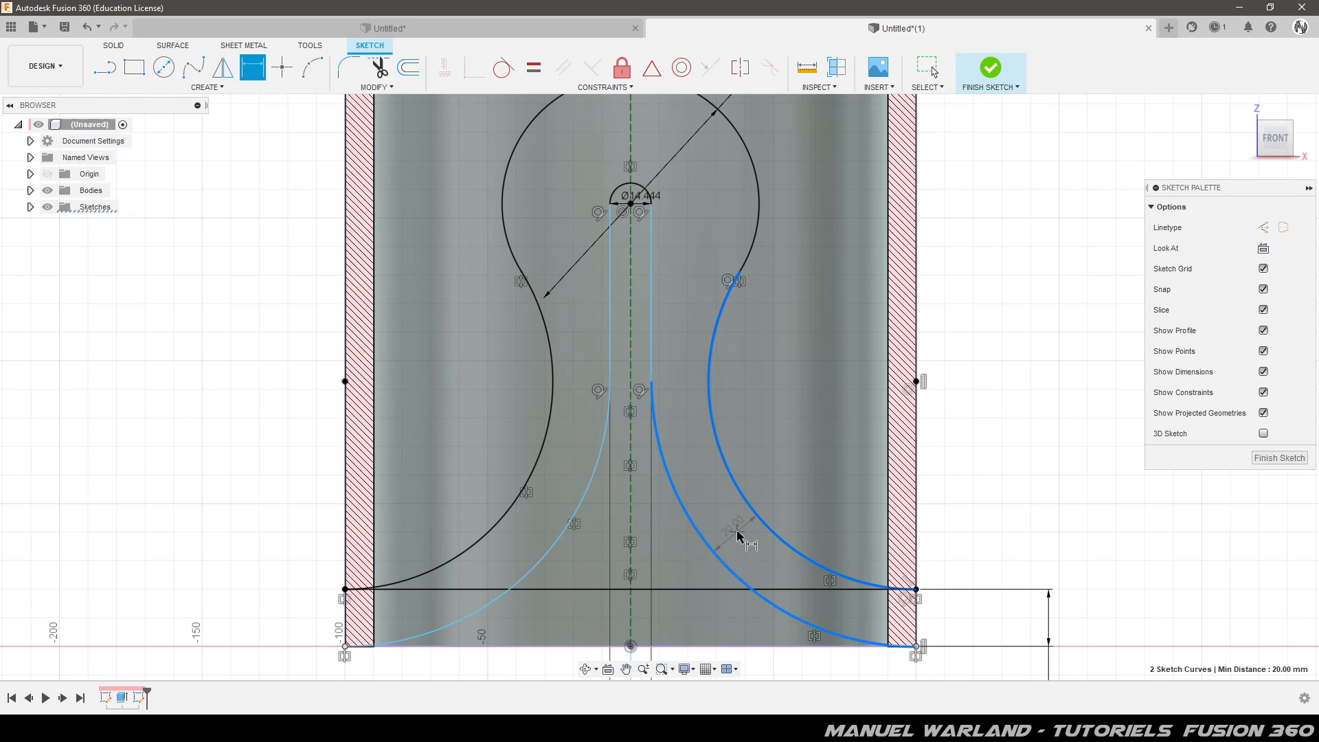
{"action": "left_click", "coordinate": [753, 549]}
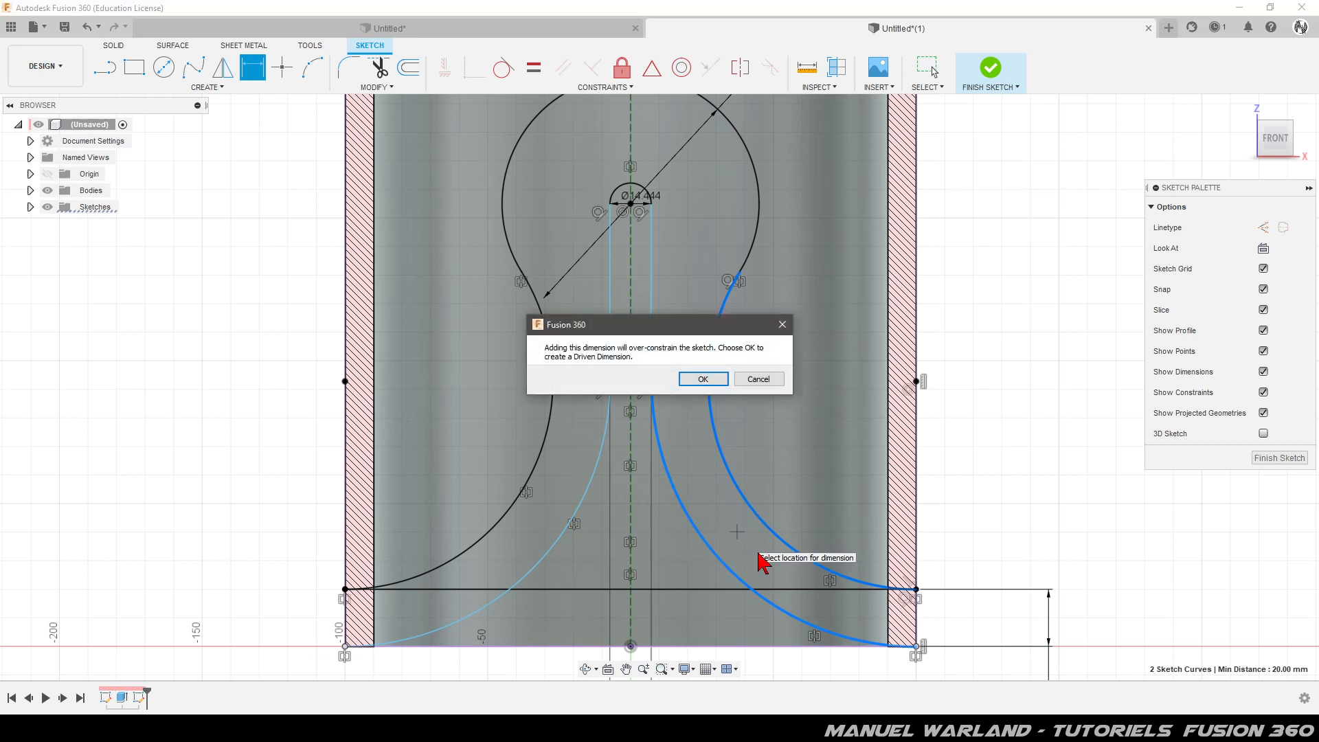
{"action": "left_click", "coordinate": [703, 382]}
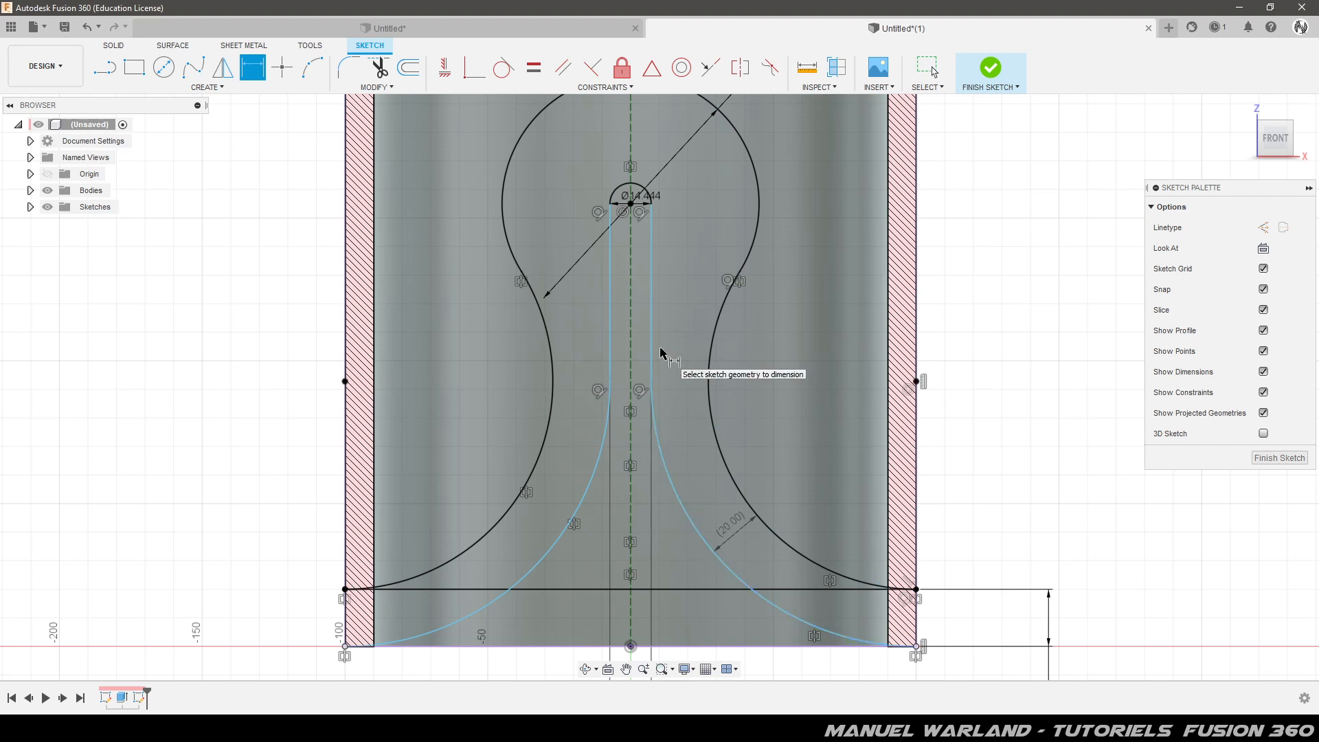
{"action": "key", "text": "Escape"}
Step: Make the lower end of the right inner arc coincident with the tube's bottom right corner and finish the sketch
{"action": "mouse_move", "coordinate": [668, 469]}
{"action": "left_mouse_down"}
{"action": "mouse_move", "coordinate": [695, 434]}
{"action": "mouse_move", "coordinate": [664, 455]}
{"action": "mouse_move", "coordinate": [674, 449]}
{"action": "left_mouse_up"}
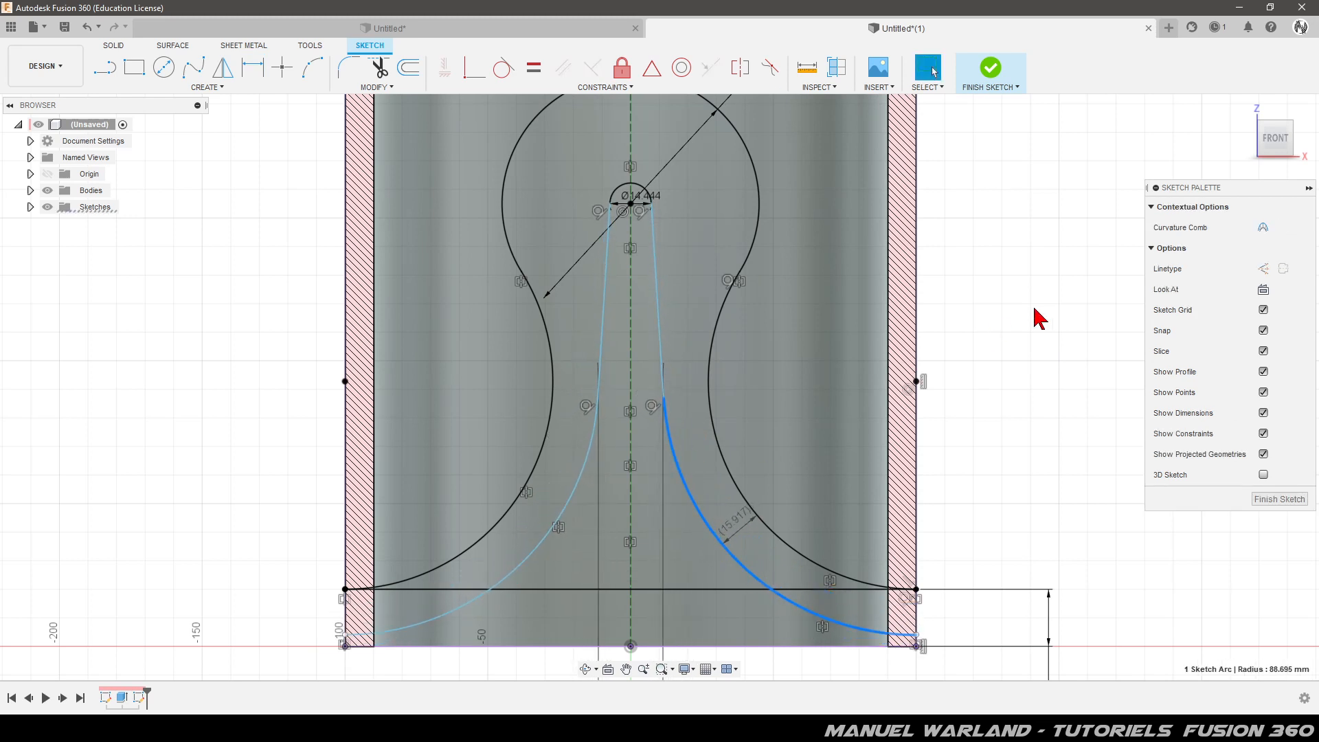
{"action": "left_click", "coordinate": [1038, 317]}
{"action": "left_click", "coordinate": [474, 68]}
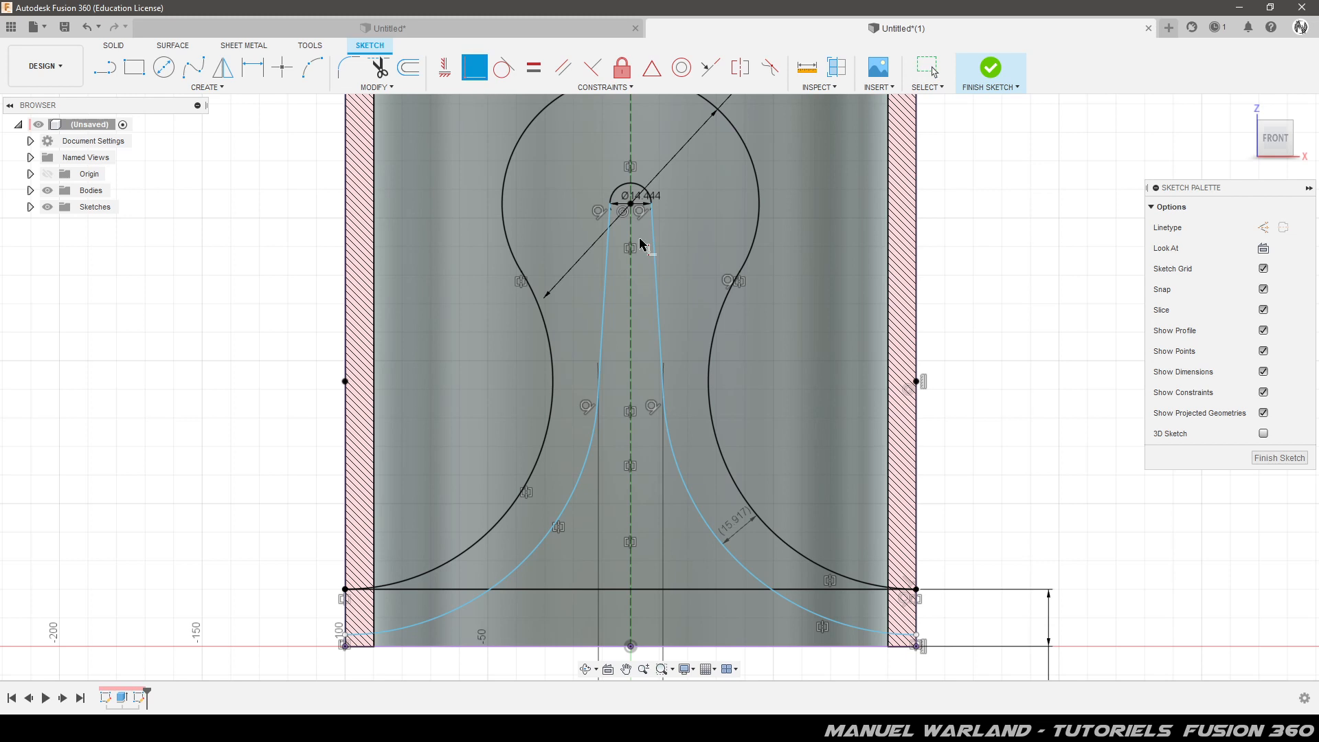
{"action": "left_click", "coordinate": [916, 636]}
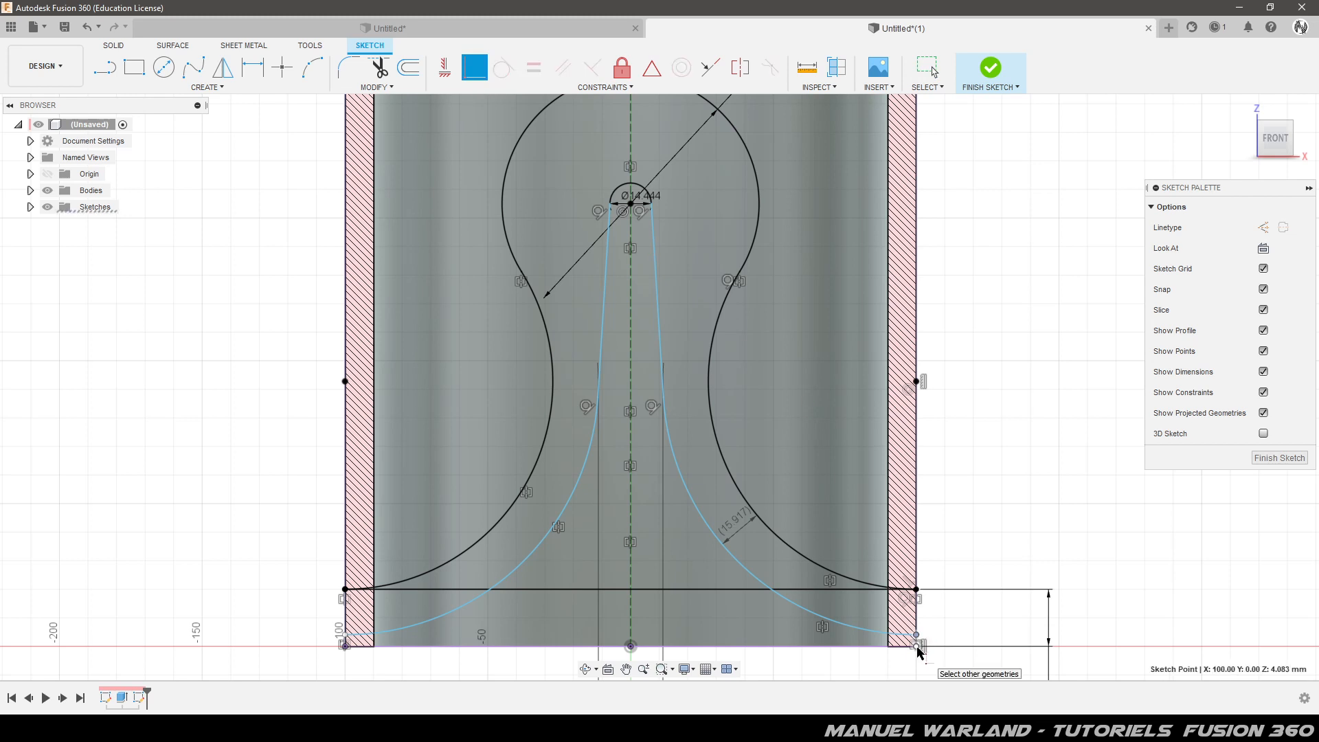
{"action": "left_click", "coordinate": [918, 647]}
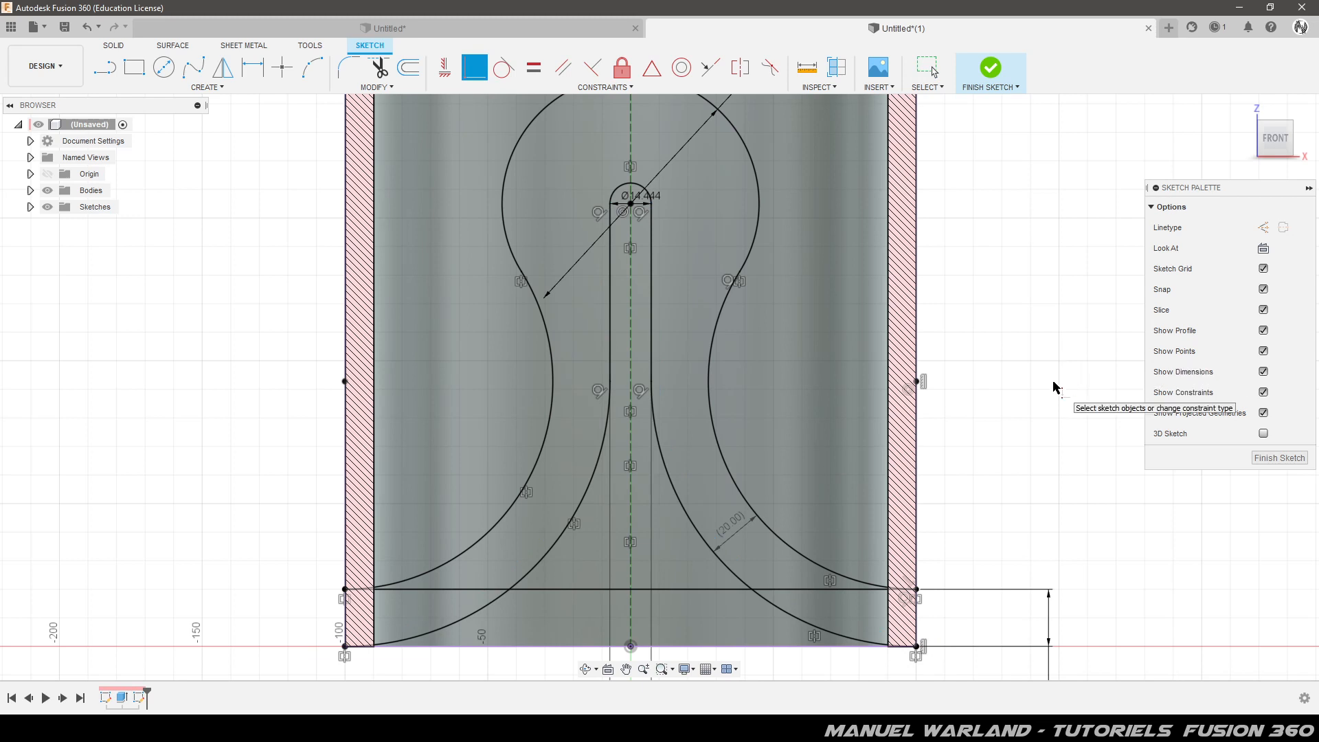
{"action": "left_click", "coordinate": [1282, 459]}
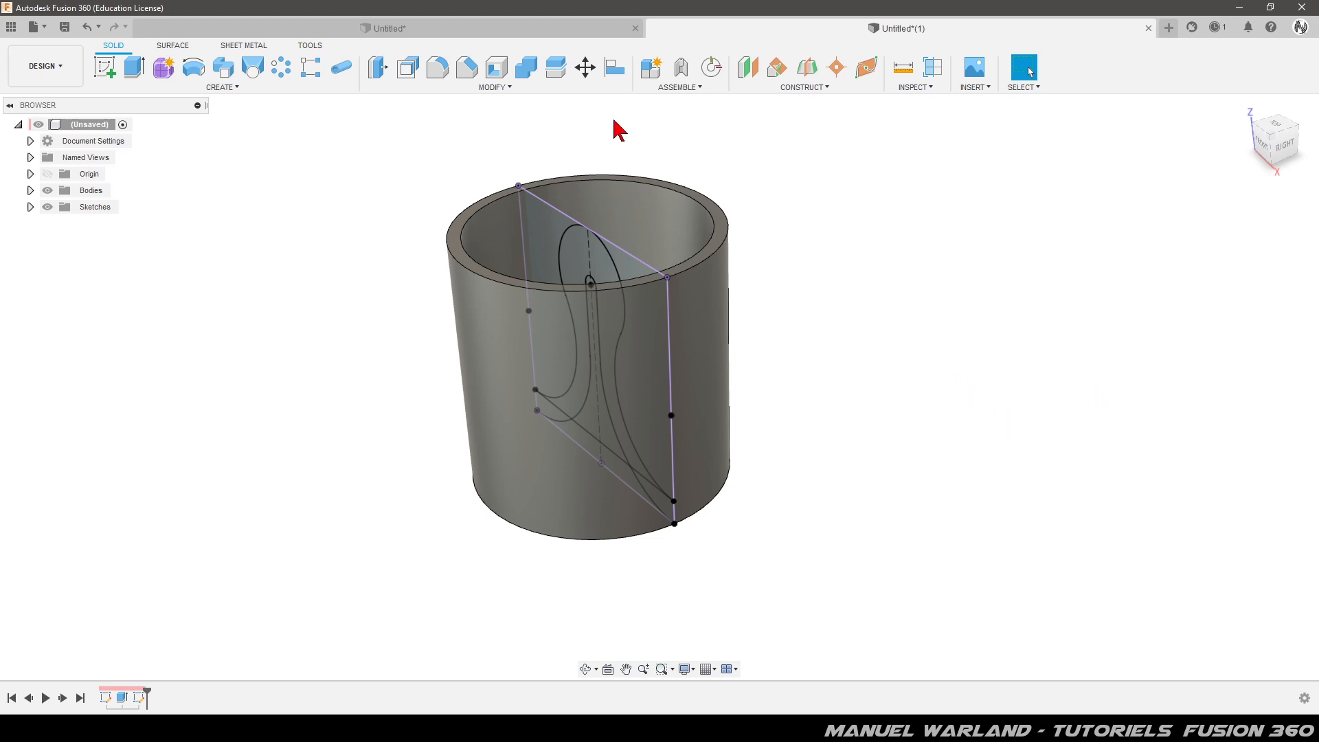
Step: Extrude the four profiles above the horizontal line by -200 mm as a cut, removing the tube's front half above the base ring
{"action": "left_click", "coordinate": [134, 68]}
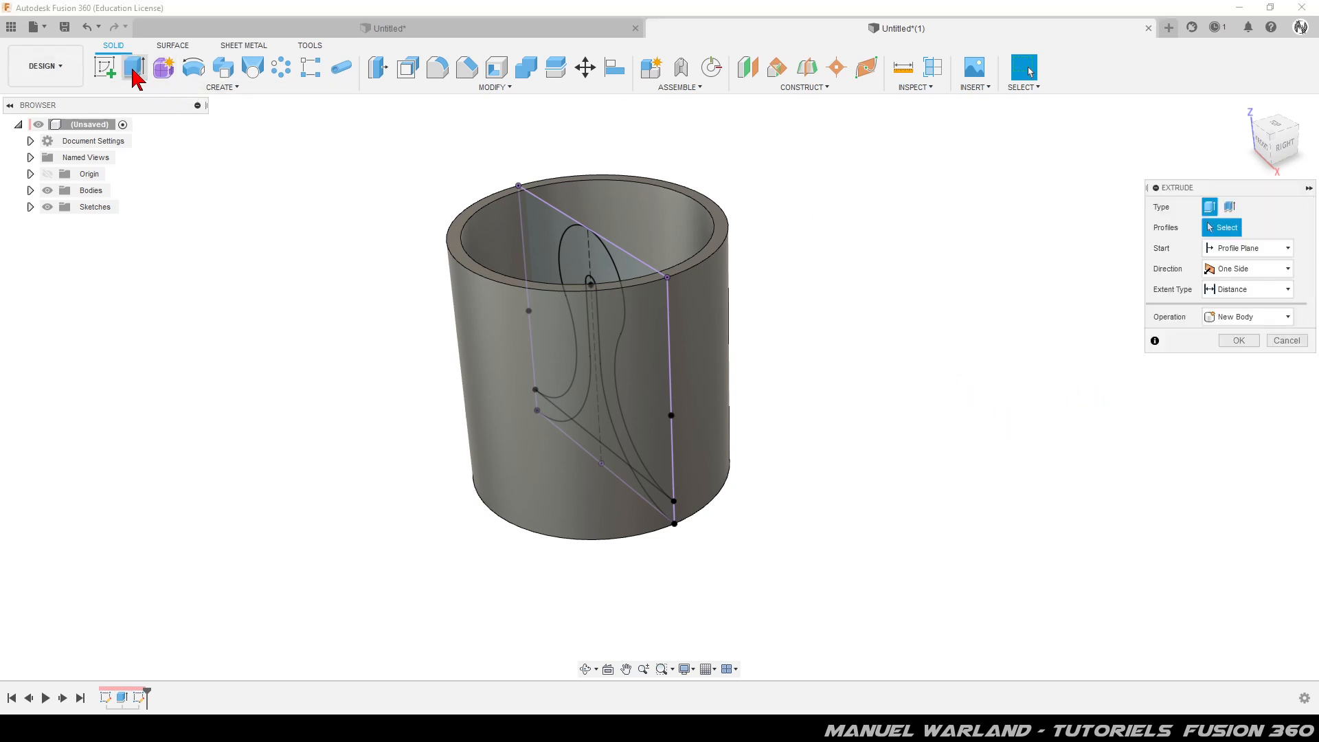
{"action": "middle_click_drag", "start_coordinate": [261, 301], "coordinate": [274, 337], "text": "shift"}
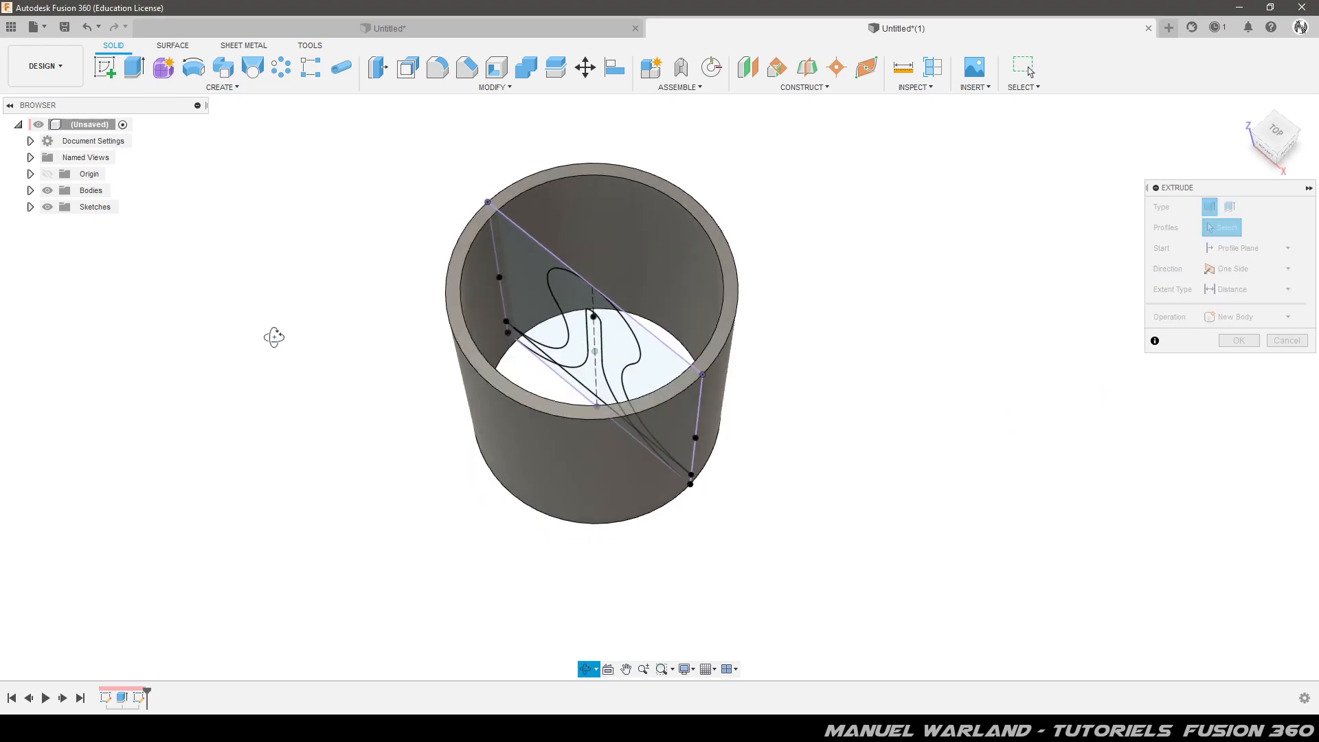
{"action": "left_click", "coordinate": [572, 299]}
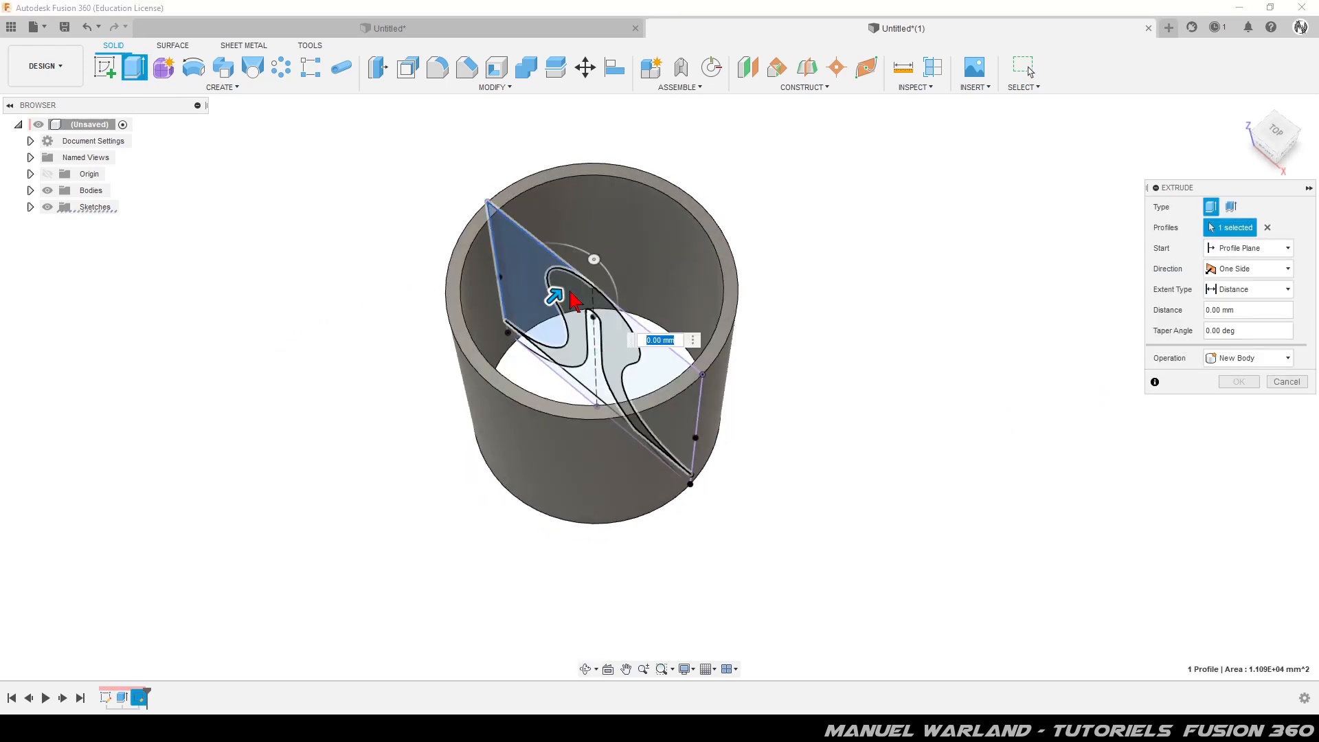
{"action": "left_click", "coordinate": [598, 378]}
{"action": "left_click", "coordinate": [592, 389]}
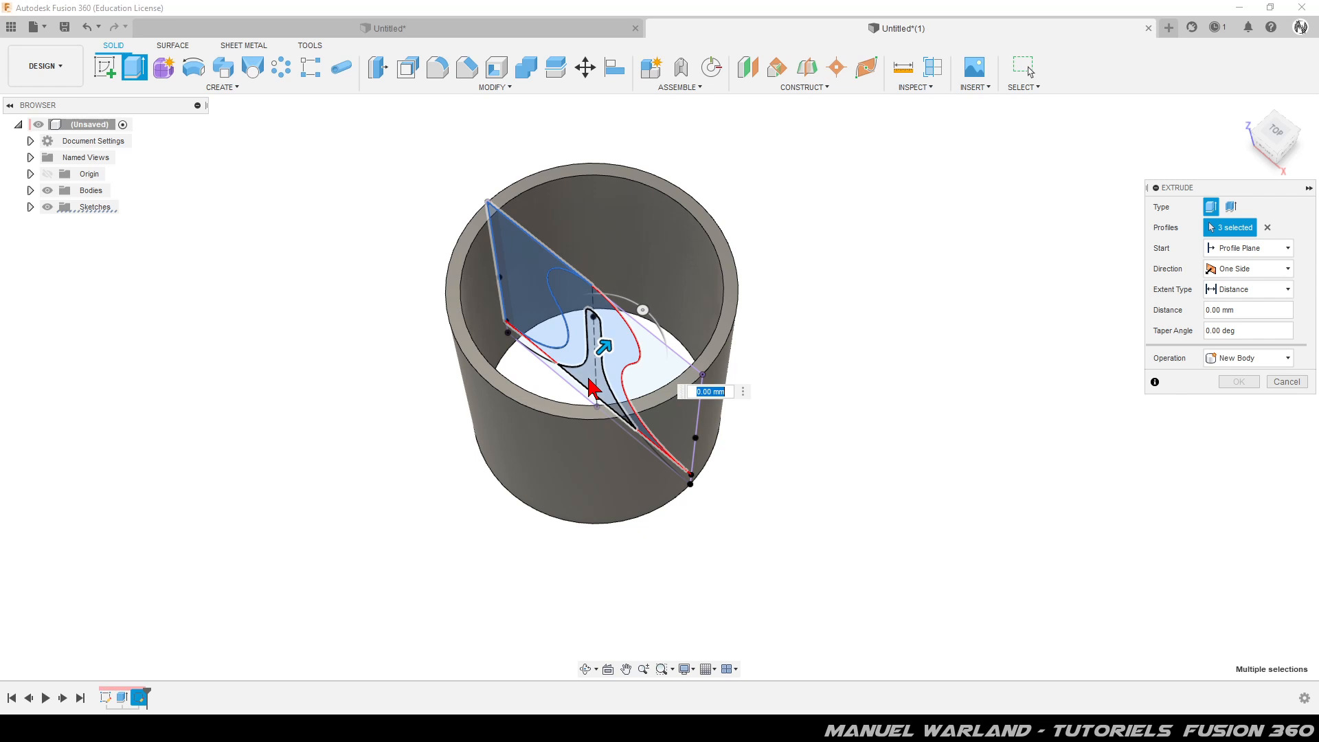
{"action": "left_click", "coordinate": [653, 385]}
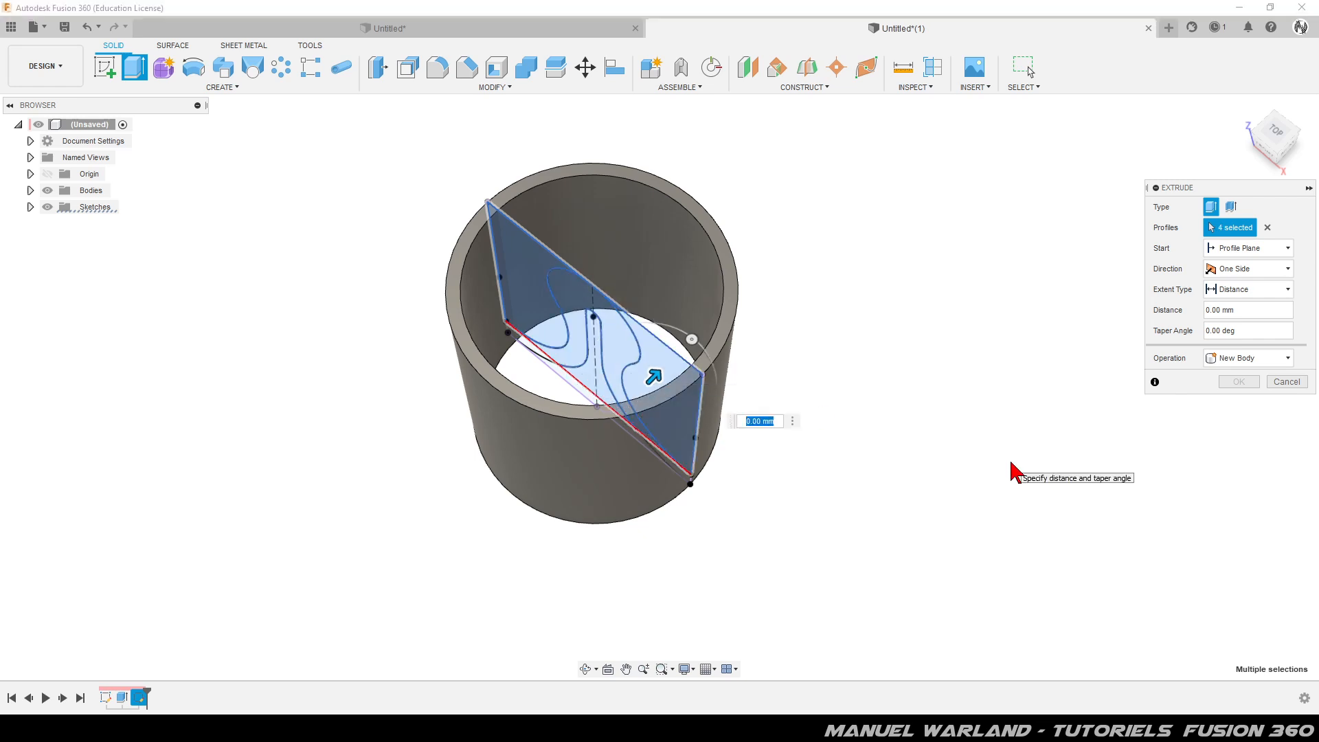
{"action": "middle_click_drag", "start_coordinate": [752, 571], "coordinate": [687, 500], "text": "shift"}
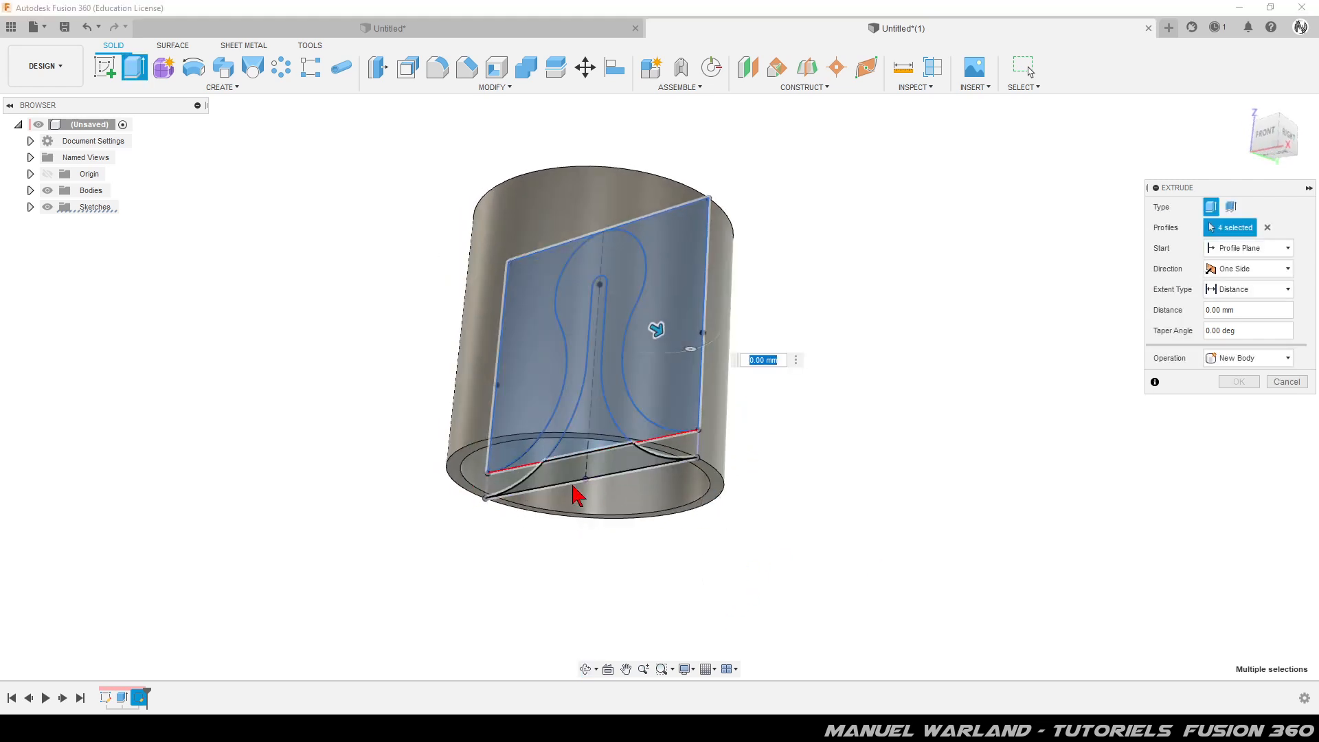
{"action": "middle_click_drag", "start_coordinate": [814, 456], "coordinate": [811, 533], "text": "shift"}
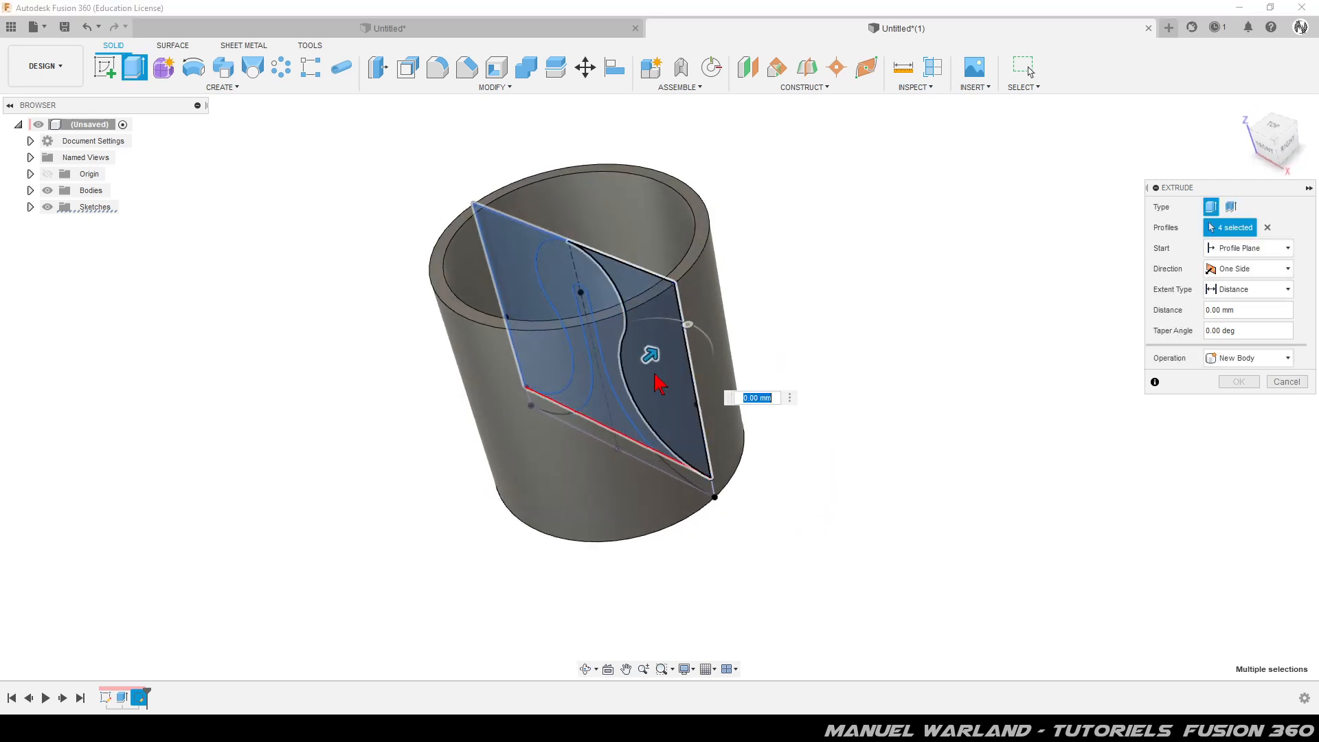
{"action": "left_click_drag", "start_coordinate": [651, 359], "coordinate": [429, 539]}
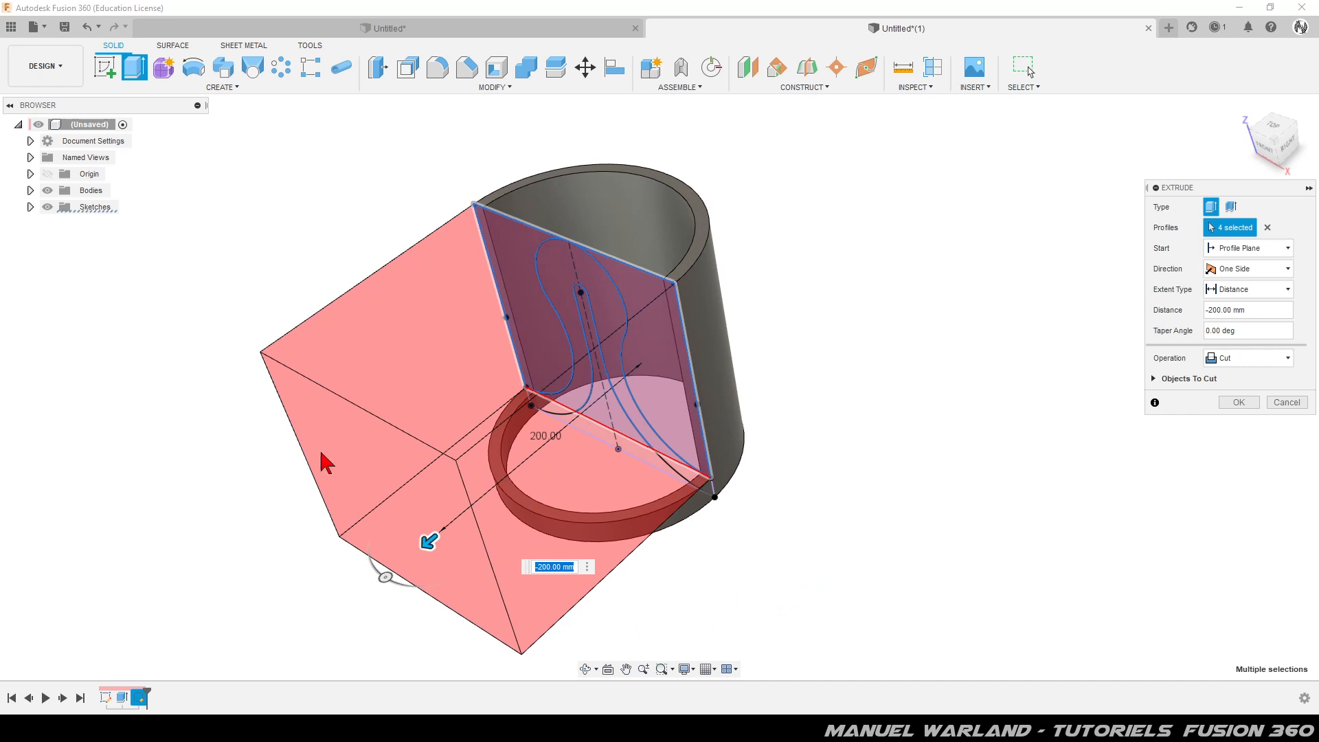
{"action": "left_click", "coordinate": [1238, 402]}
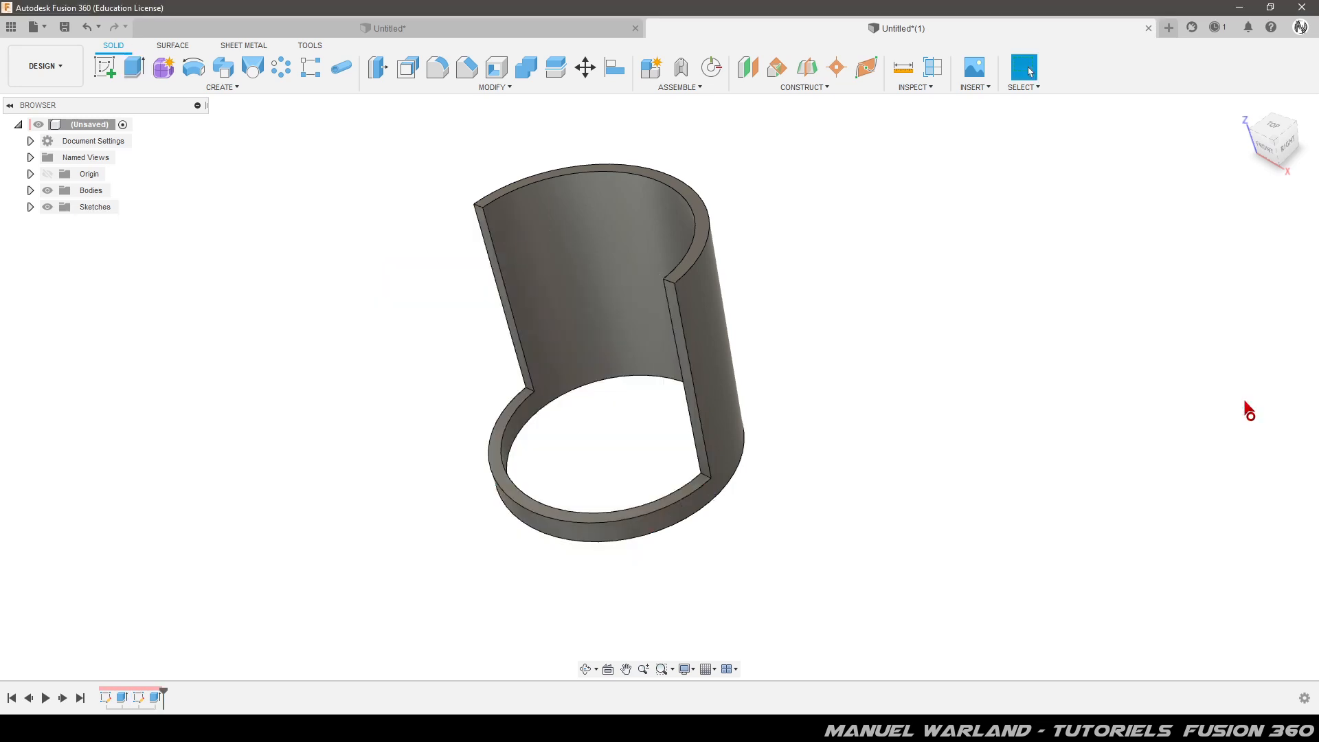
Step: Make Sketch2 visible again and check the profiles around the slotted leg outline
{"action": "left_click", "coordinate": [30, 207]}
{"action": "left_click", "coordinate": [60, 241]}
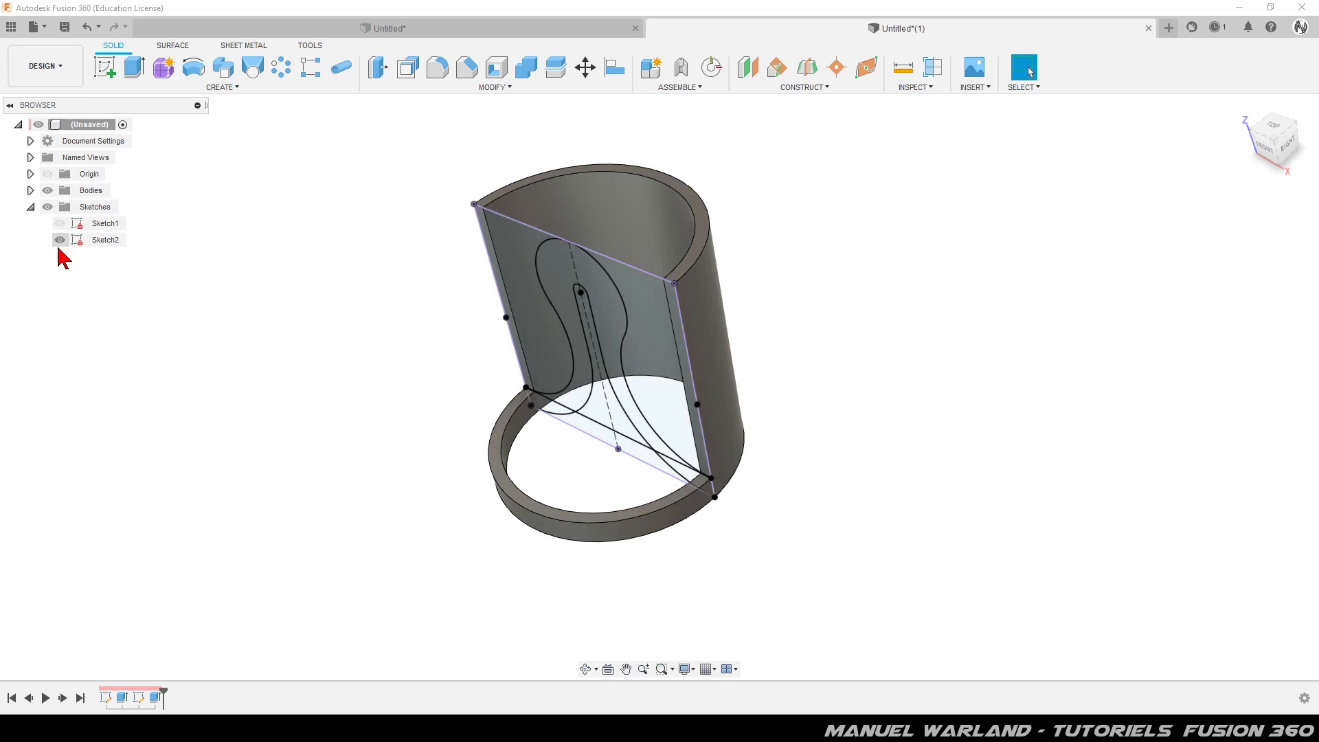
{"action": "left_click", "coordinate": [546, 320]}
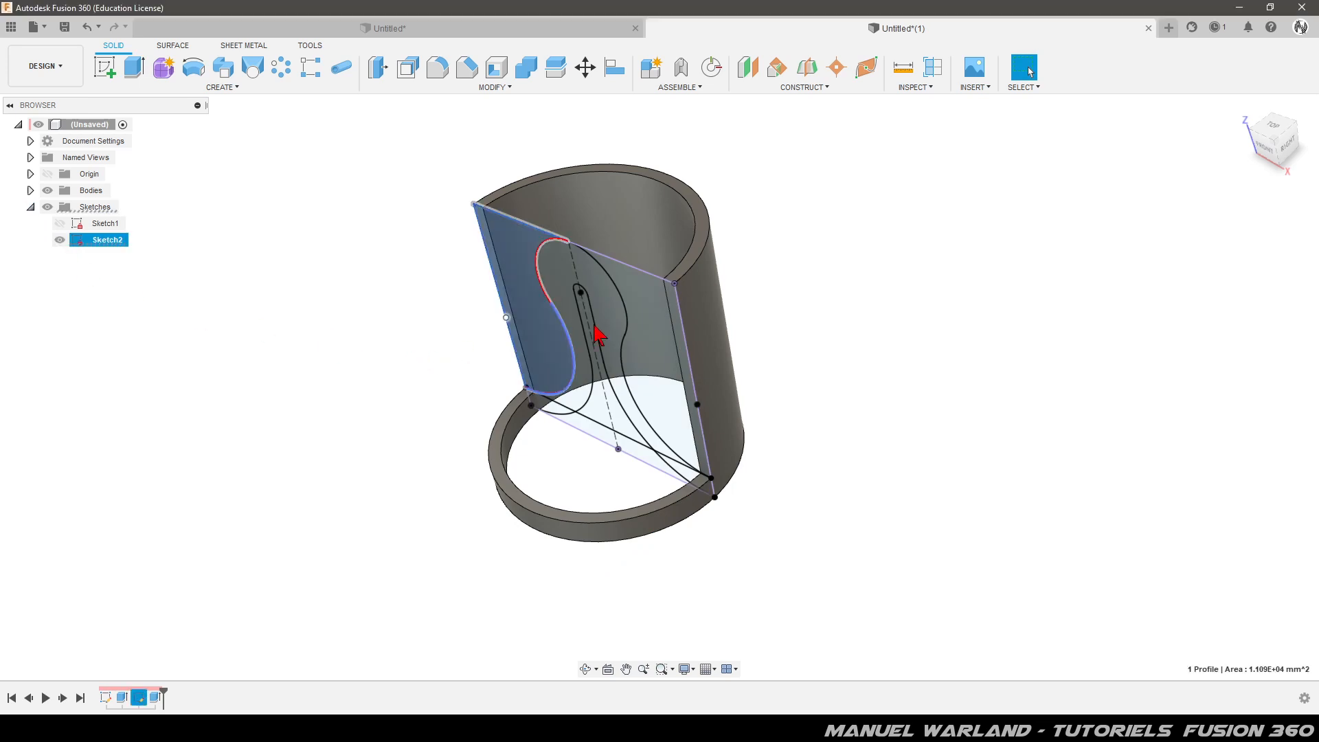
{"action": "left_click", "coordinate": [598, 430]}
{"action": "left_click", "coordinate": [605, 444]}
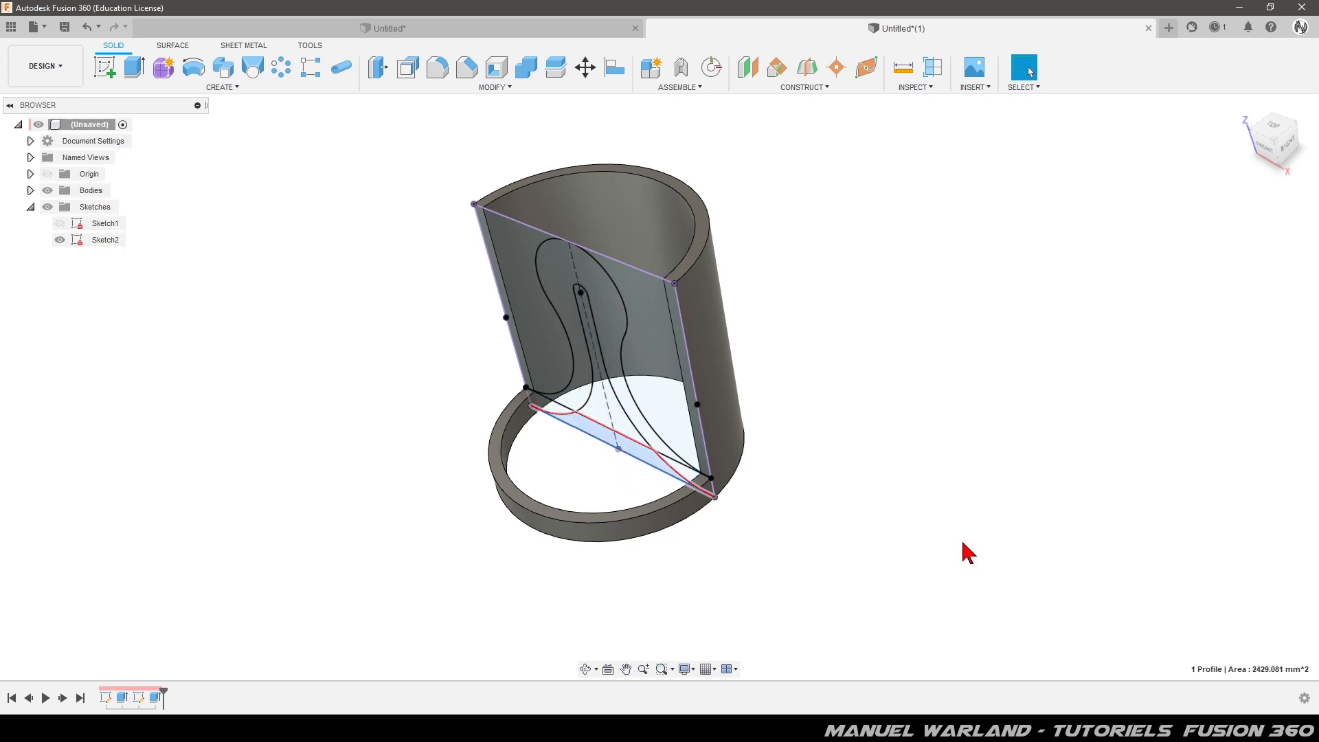
{"action": "left_click", "coordinate": [226, 392]}
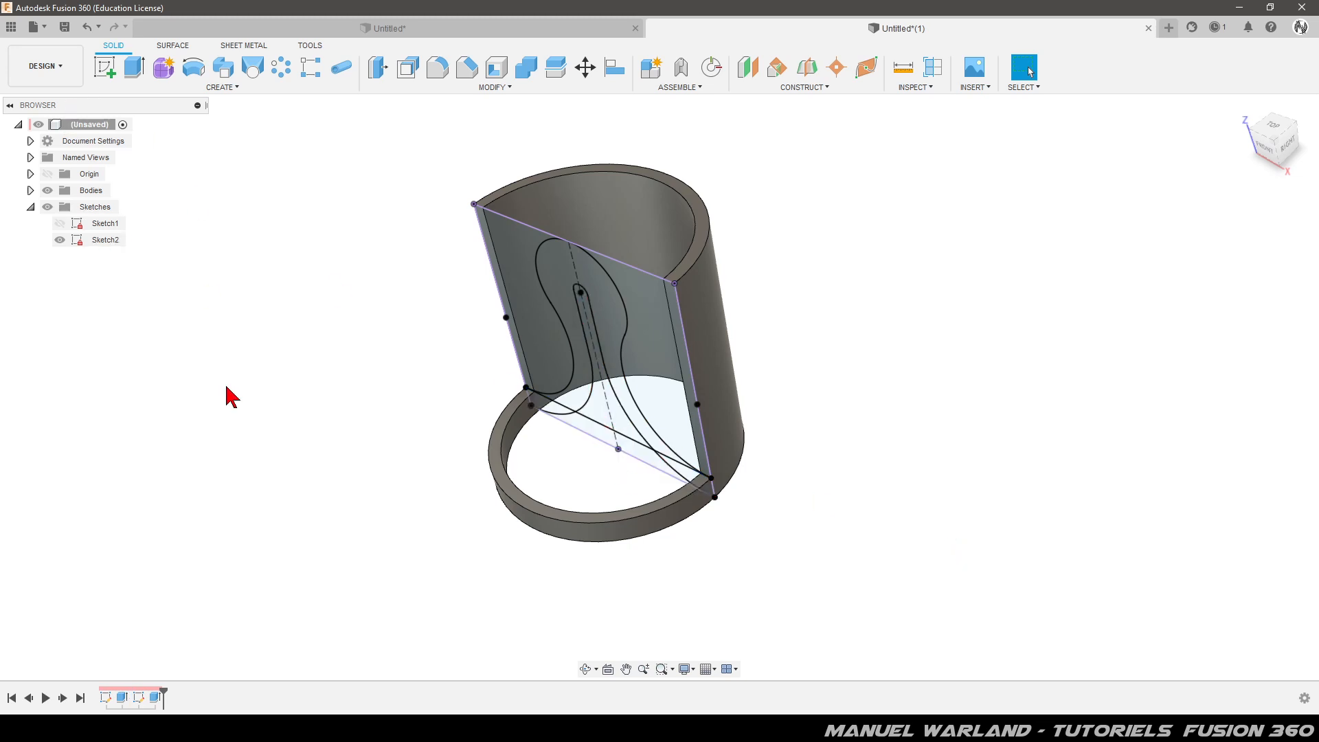
Step: Extrude the two side profiles, the slot profile and the bottom profile 250 mm as a cut through the tube's back half
{"action": "left_click", "coordinate": [135, 70]}
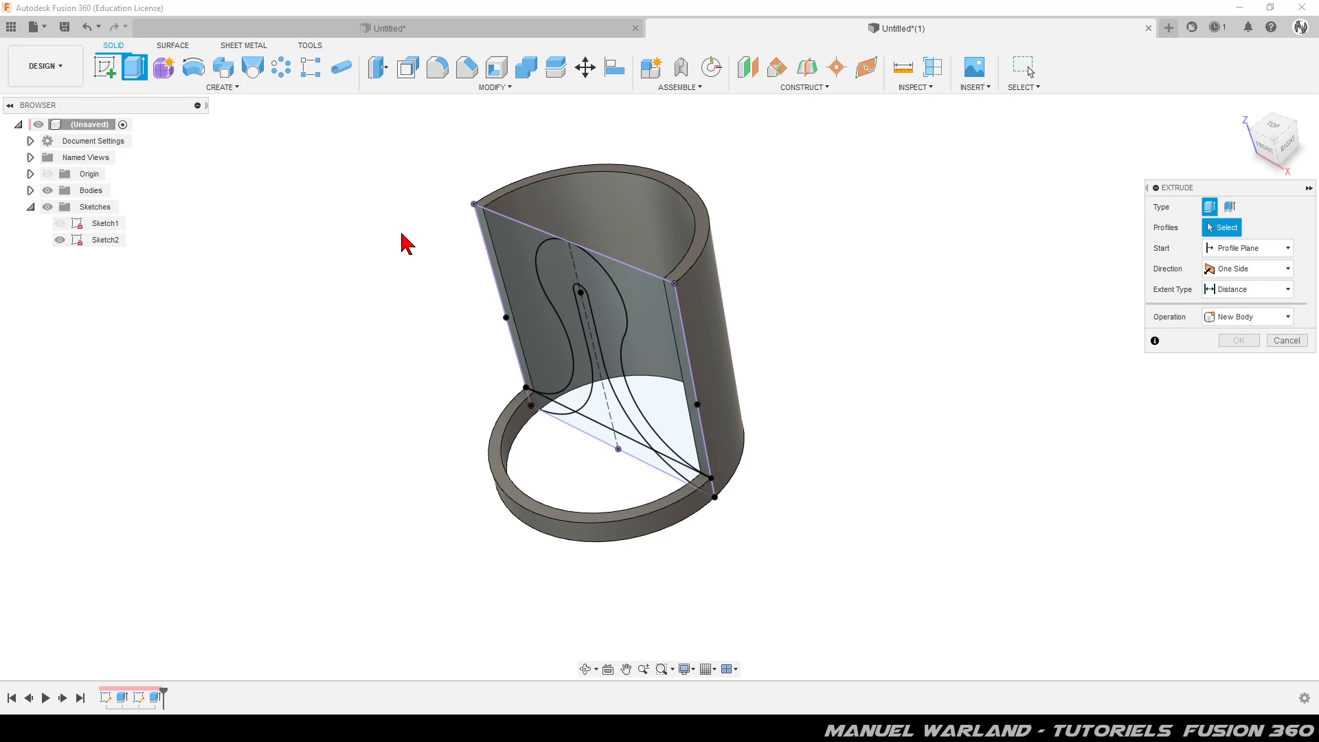
{"action": "left_click", "coordinate": [516, 260]}
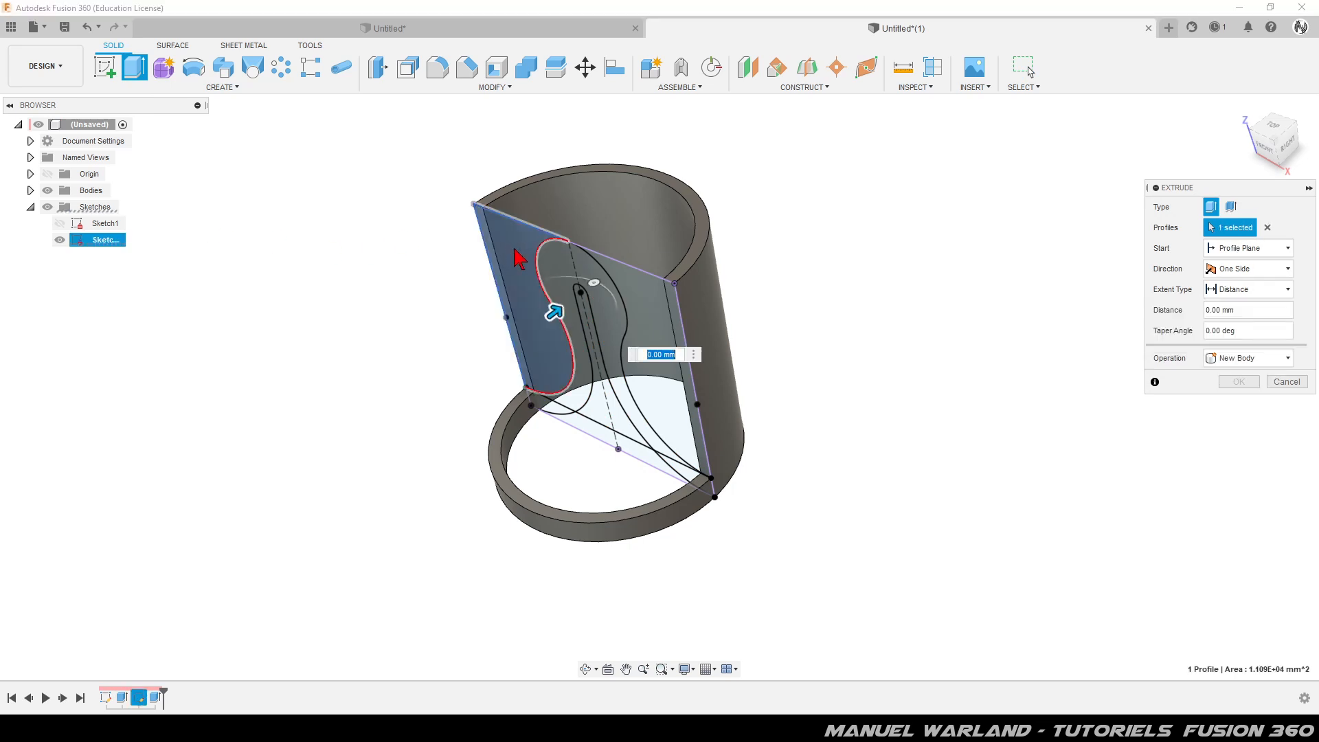
{"action": "left_click", "coordinate": [598, 415]}
{"action": "left_click", "coordinate": [587, 424]}
{"action": "left_click", "coordinate": [654, 366]}
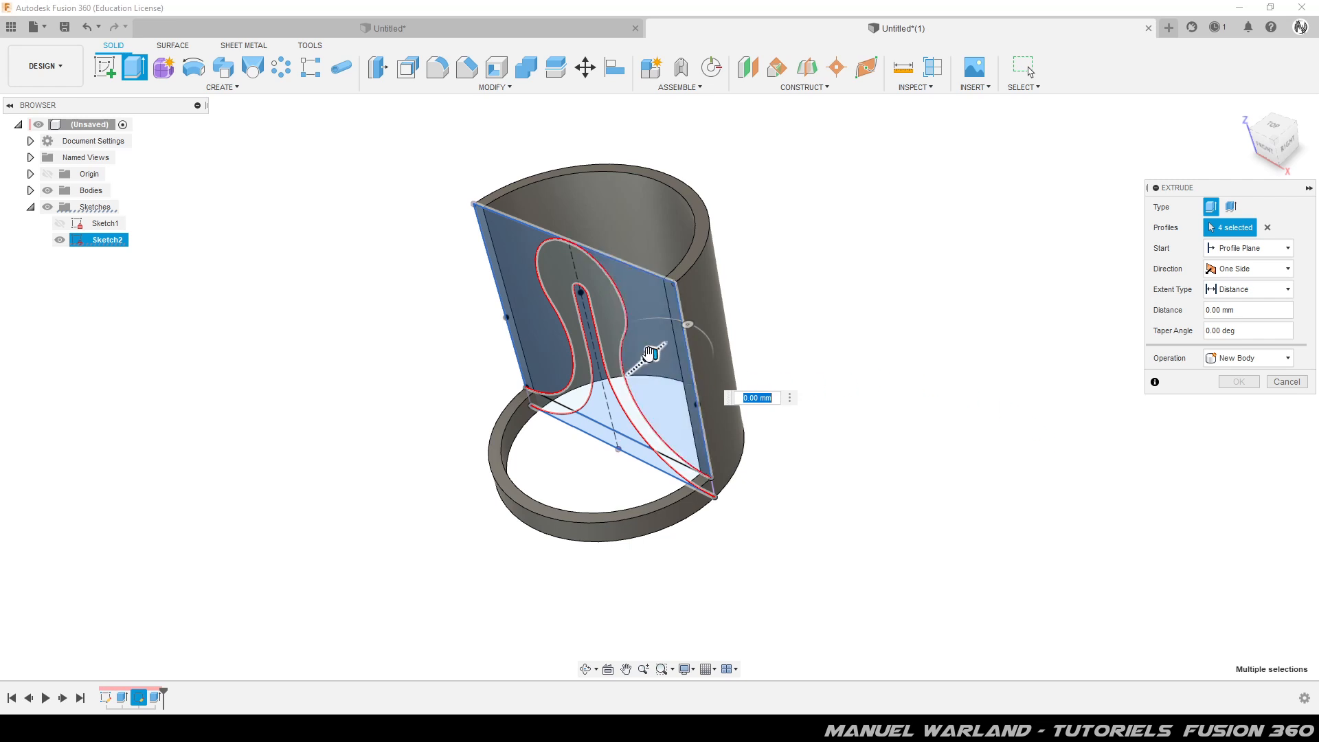
{"action": "left_click_drag", "start_coordinate": [650, 354], "coordinate": [902, 240]}
{"action": "middle_click_drag", "start_coordinate": [839, 521], "coordinate": [863, 456], "text": "shift"}
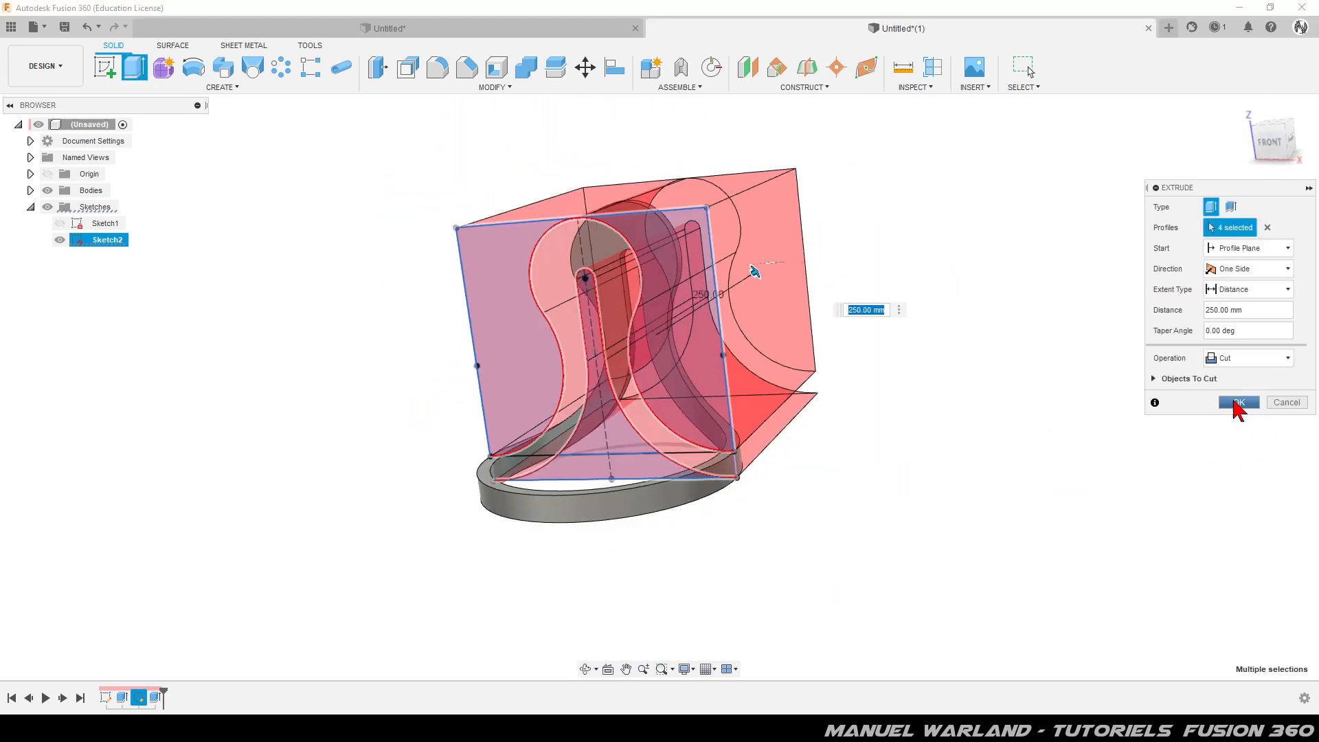
{"action": "left_click", "coordinate": [1240, 403]}
Step: Hide Sketch2 so that only the stand's body is shown
{"action": "middle_click_drag", "start_coordinate": [817, 490], "coordinate": [828, 536], "text": "shift"}
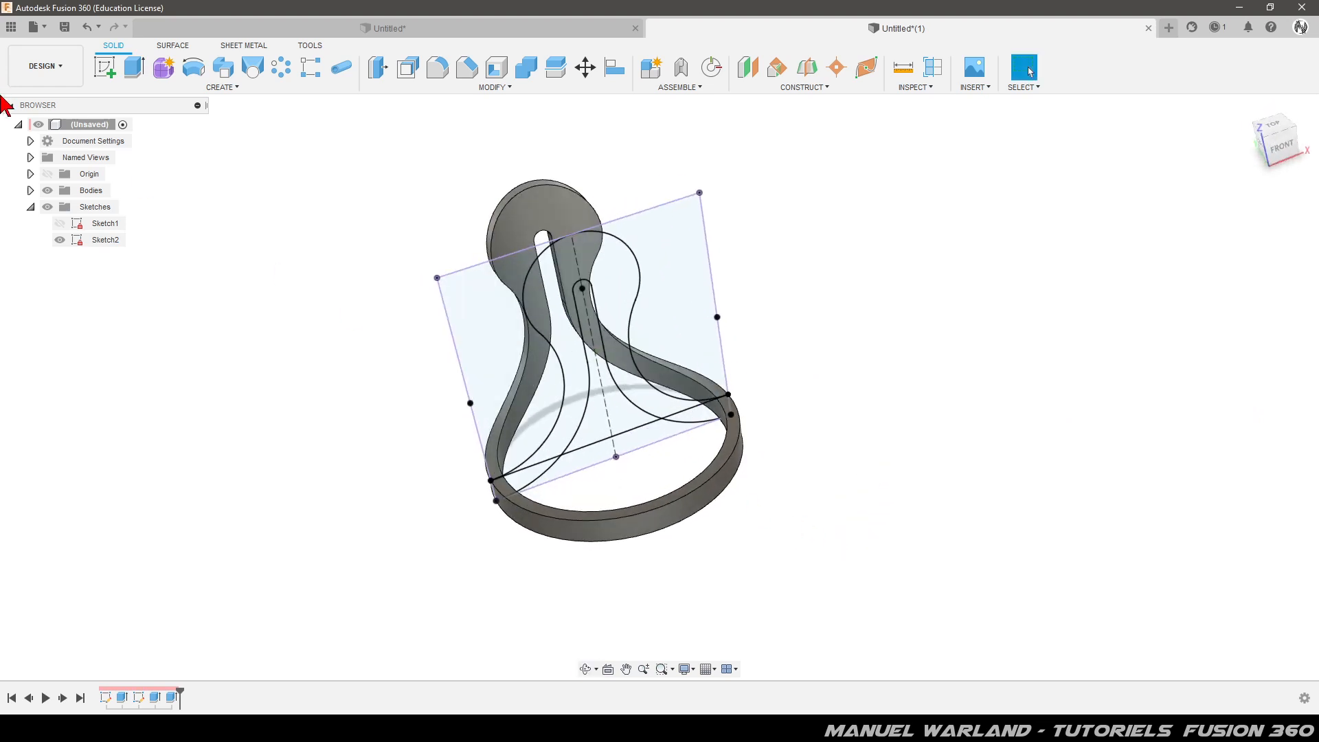
{"action": "left_click", "coordinate": [60, 240]}
{"action": "mouse_move", "coordinate": [279, 402]}
{"action": "middle_mouse_down", "text": "shift"}
{"action": "mouse_move", "coordinate": [395, 403]}
{"action": "mouse_move", "coordinate": [286, 386]}
{"action": "middle_mouse_up", "text": "shift"}
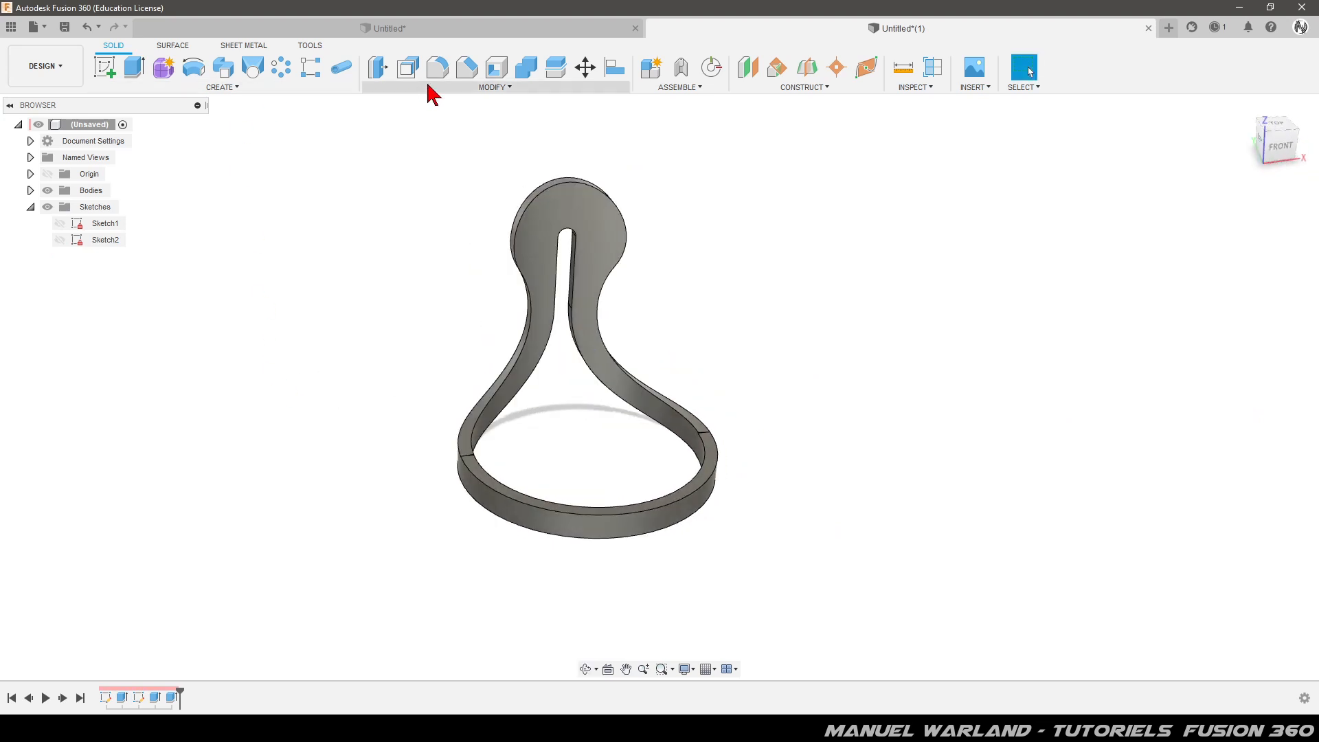
Step: Fillet the edges of the stand's inner and outer curved faces with a 5 mm radius
{"action": "left_click", "coordinate": [442, 70]}
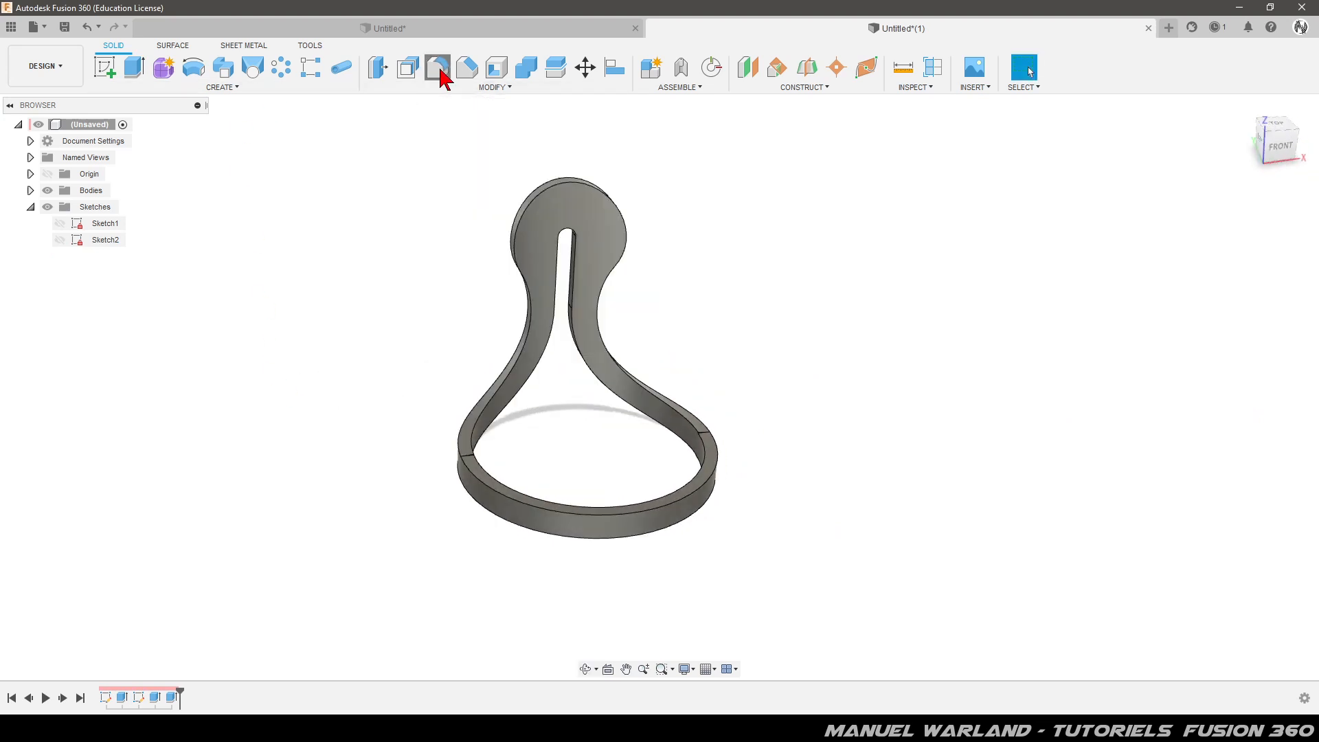
{"action": "left_click", "coordinate": [608, 265]}
{"action": "middle_click_drag", "start_coordinate": [742, 392], "coordinate": [506, 374], "text": "shift"}
{"action": "left_click", "coordinate": [500, 324]}
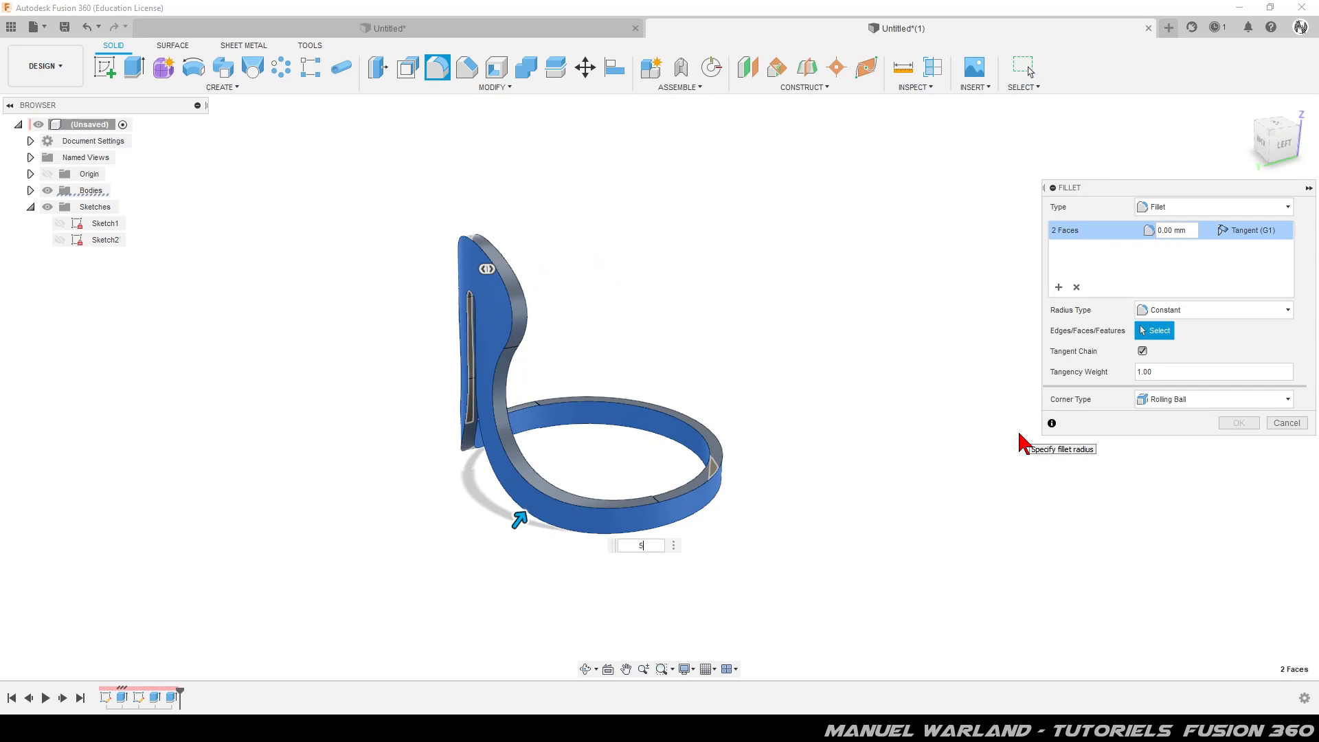
{"action": "type", "text": "5"}
{"action": "key", "text": "Return"}
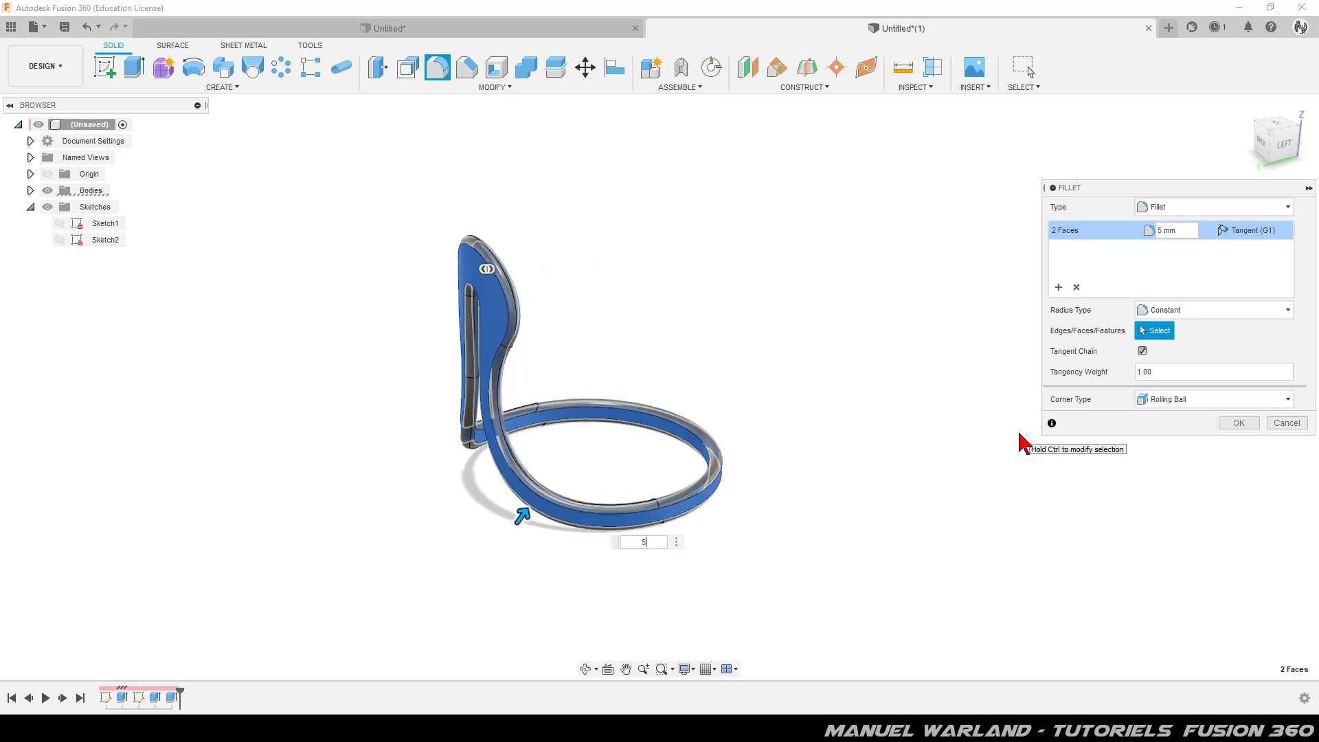
{"action": "key", "text": "Return"}
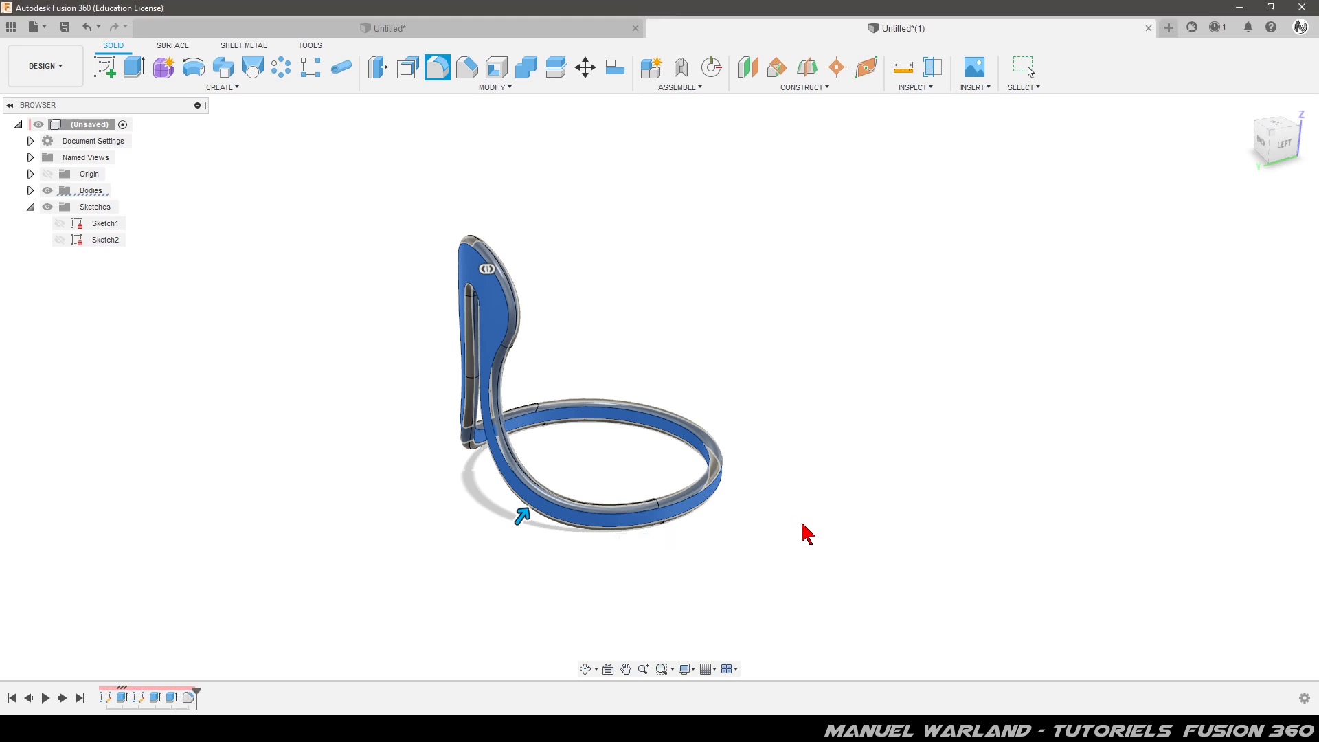
{"action": "middle_click_drag", "start_coordinate": [845, 538], "coordinate": [757, 506], "text": "shift"}
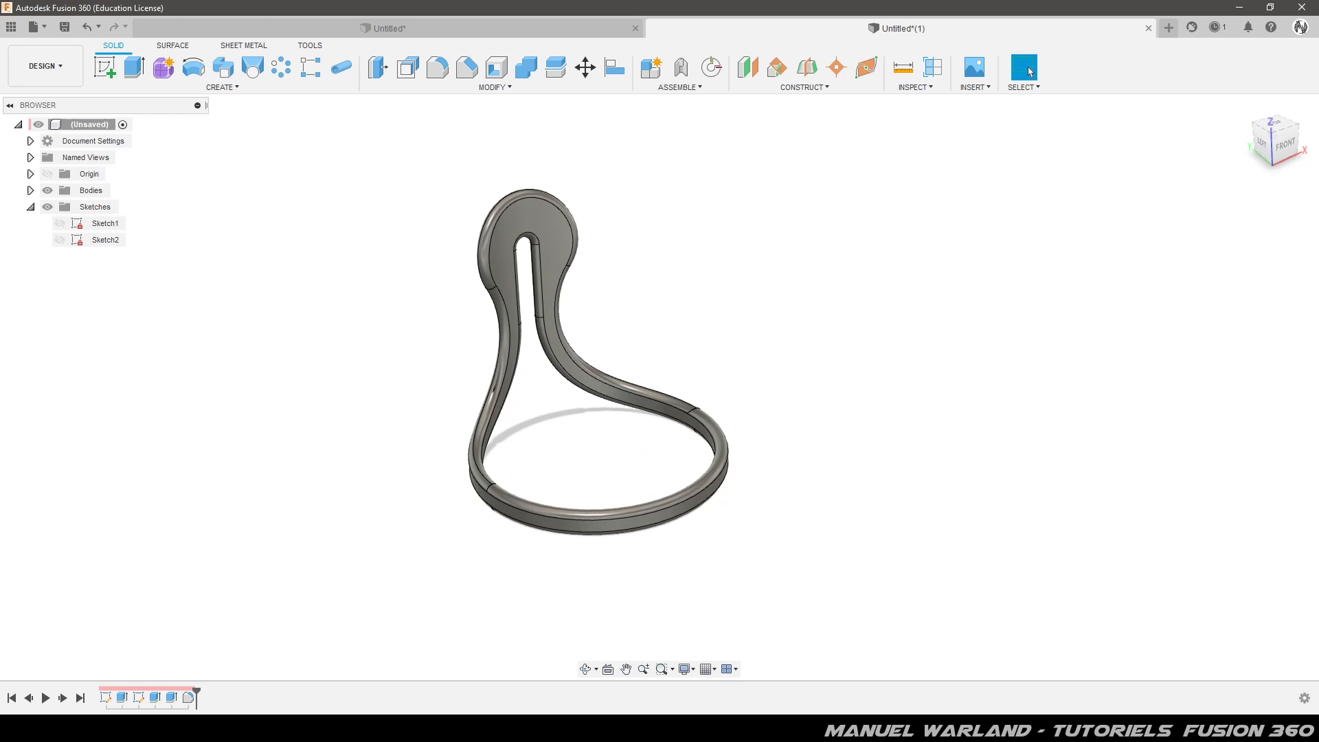